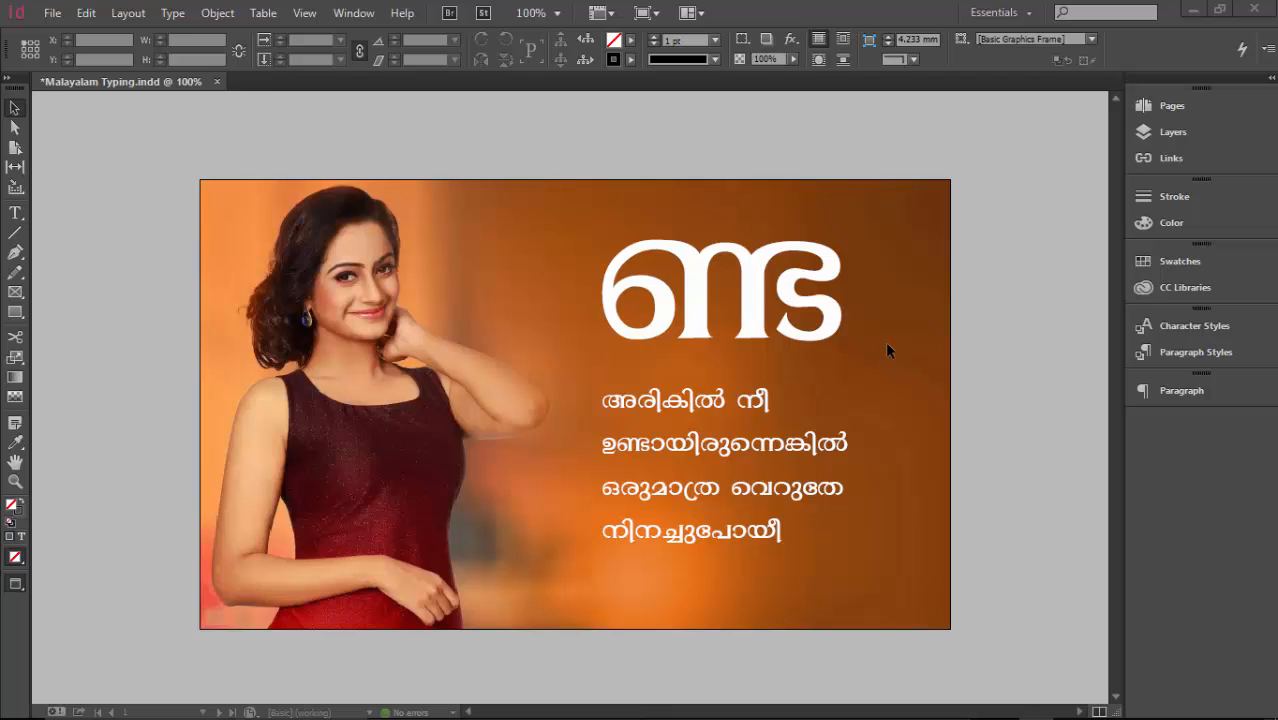
# - Delete the large Malayalam heading and the four-line verse below it, keeping the photo background
pyautogui.click(755, 308)
pyautogui.press('Delete')
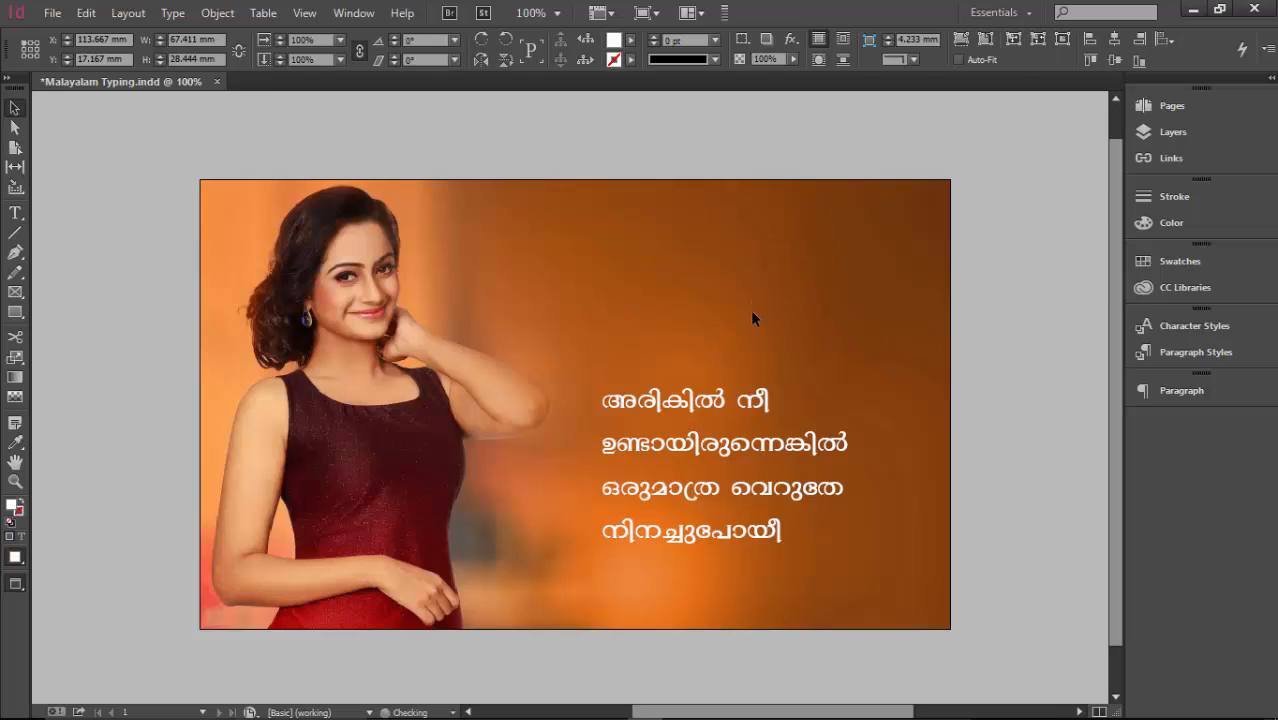
pyautogui.click(741, 455)
pyautogui.press('Delete')
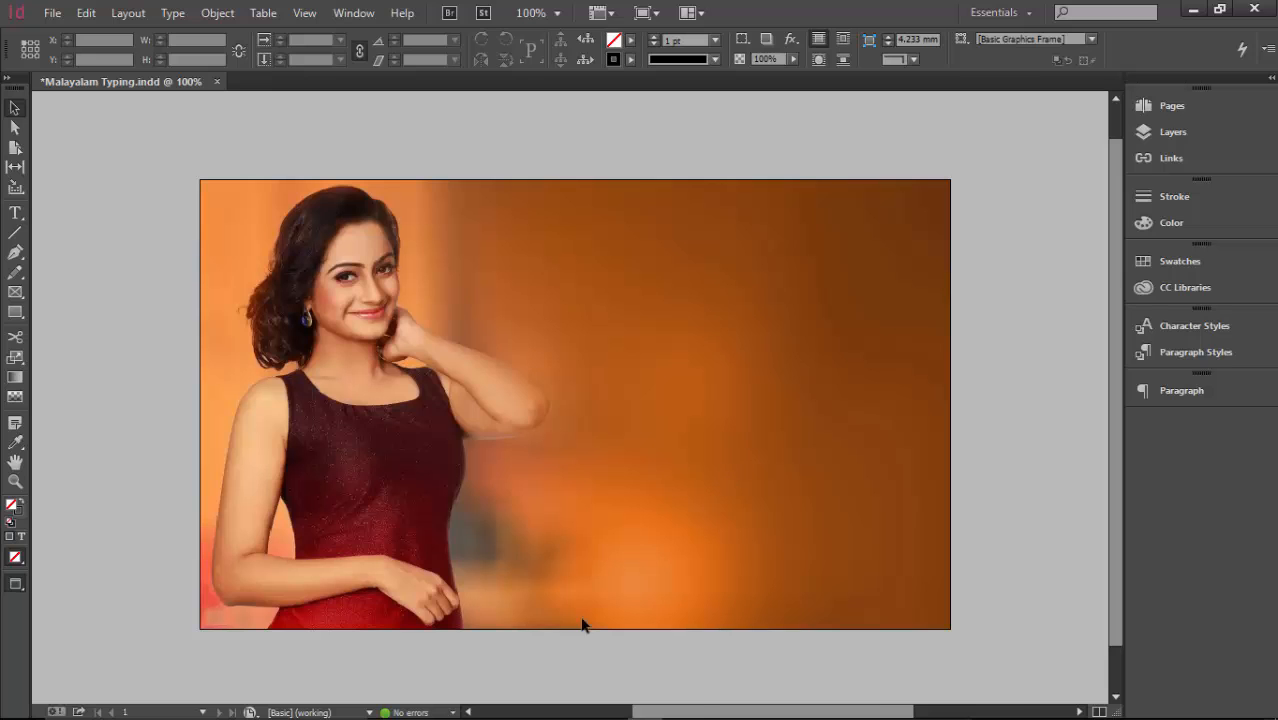
# - Switch to the Maxthon browser, search Google for "google language input" and open the Google Input Tools for Windows page
pyautogui.click(502, 701)
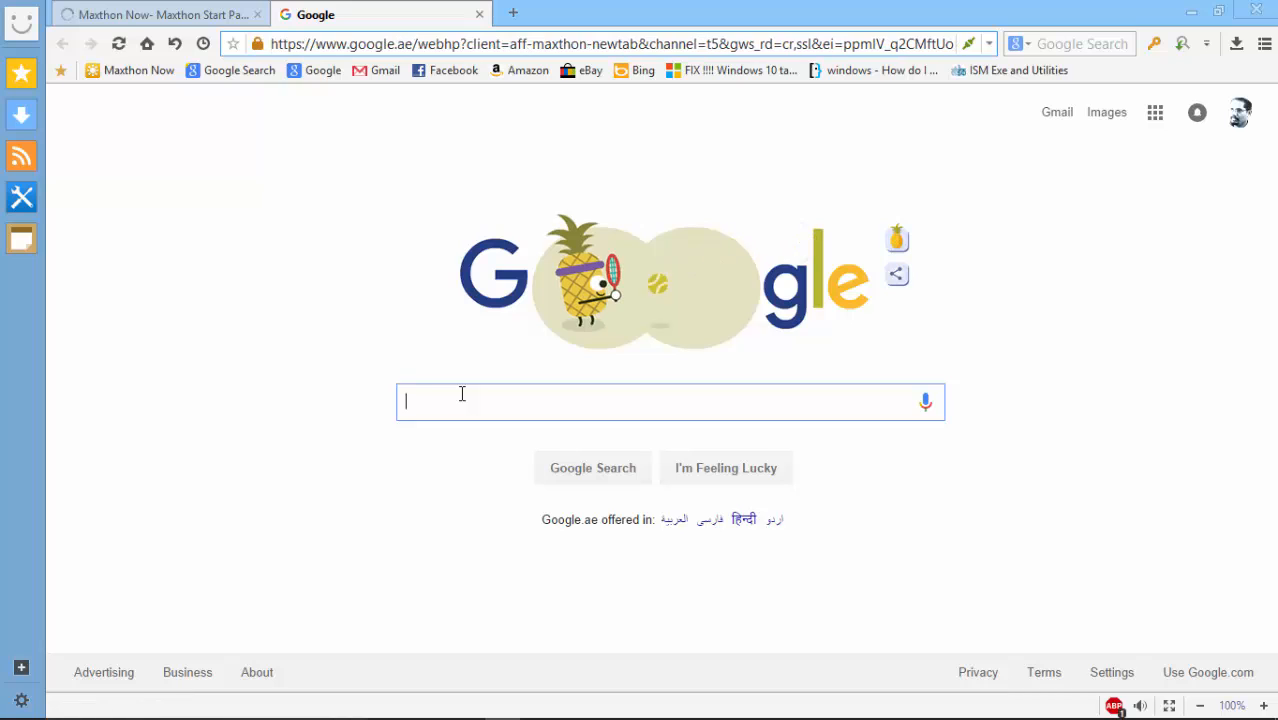
pyautogui.write('google')
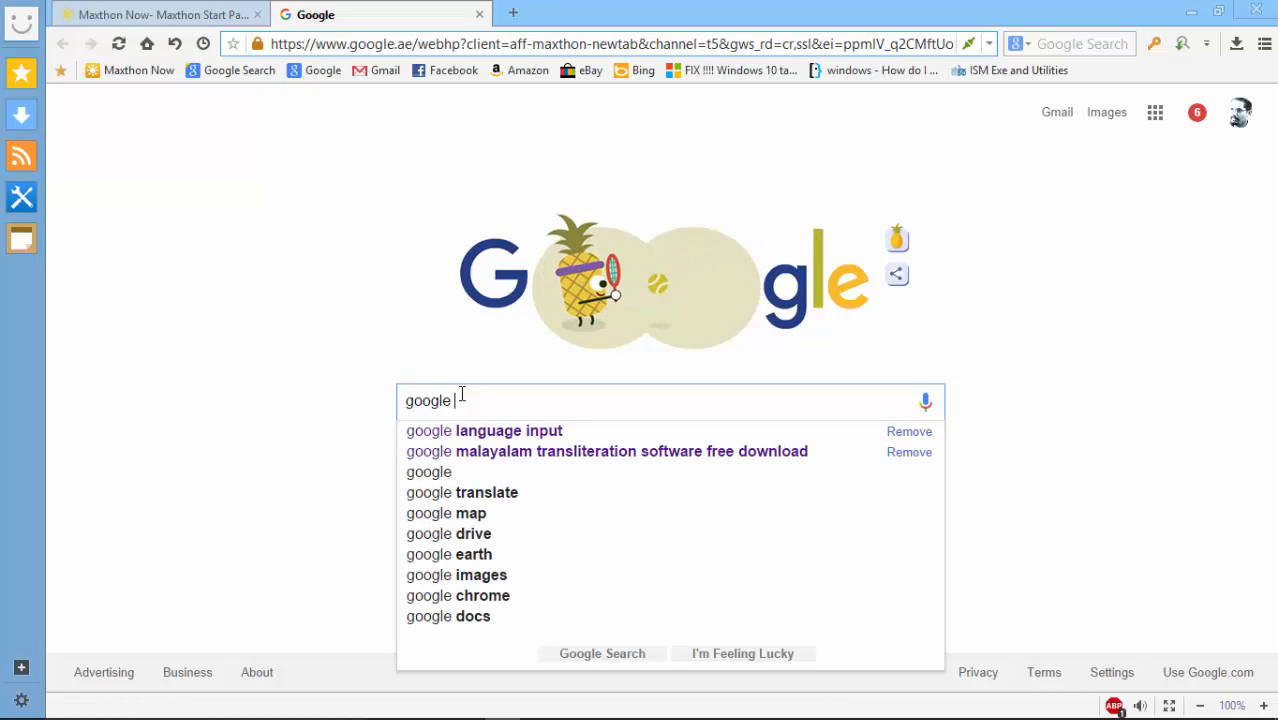
pyautogui.press('BackSpace')
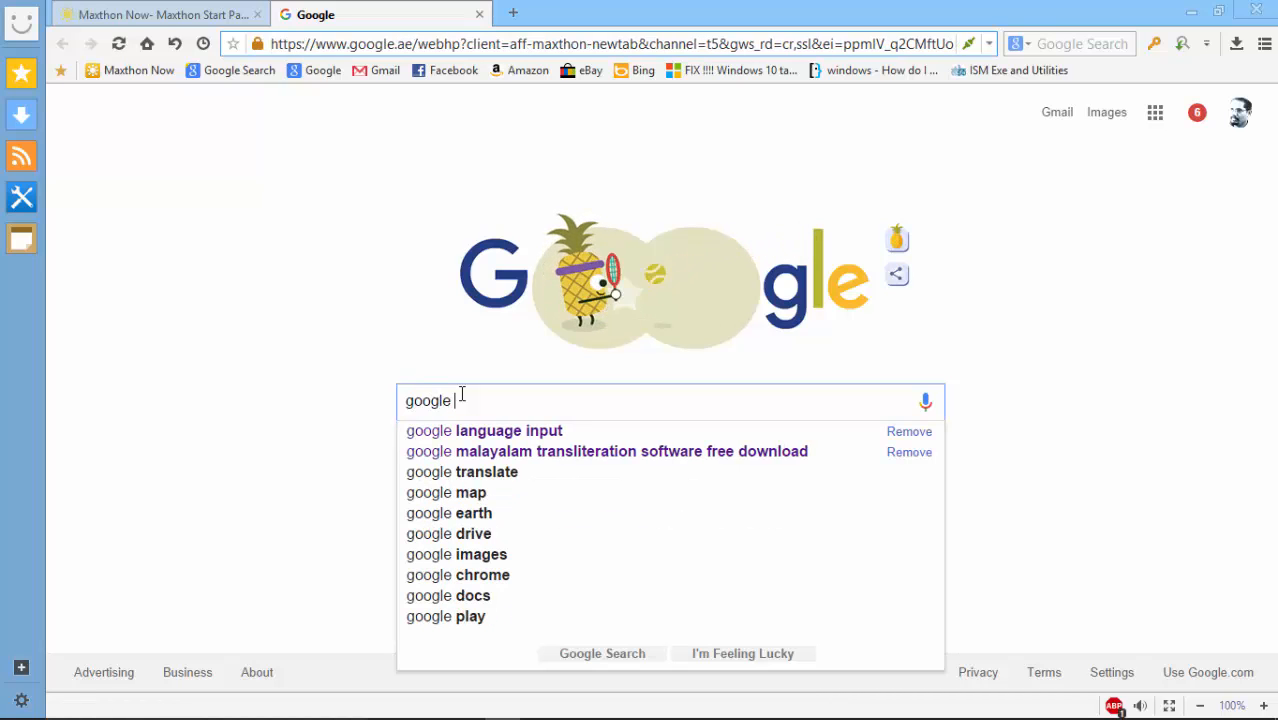
pyautogui.click(488, 432)
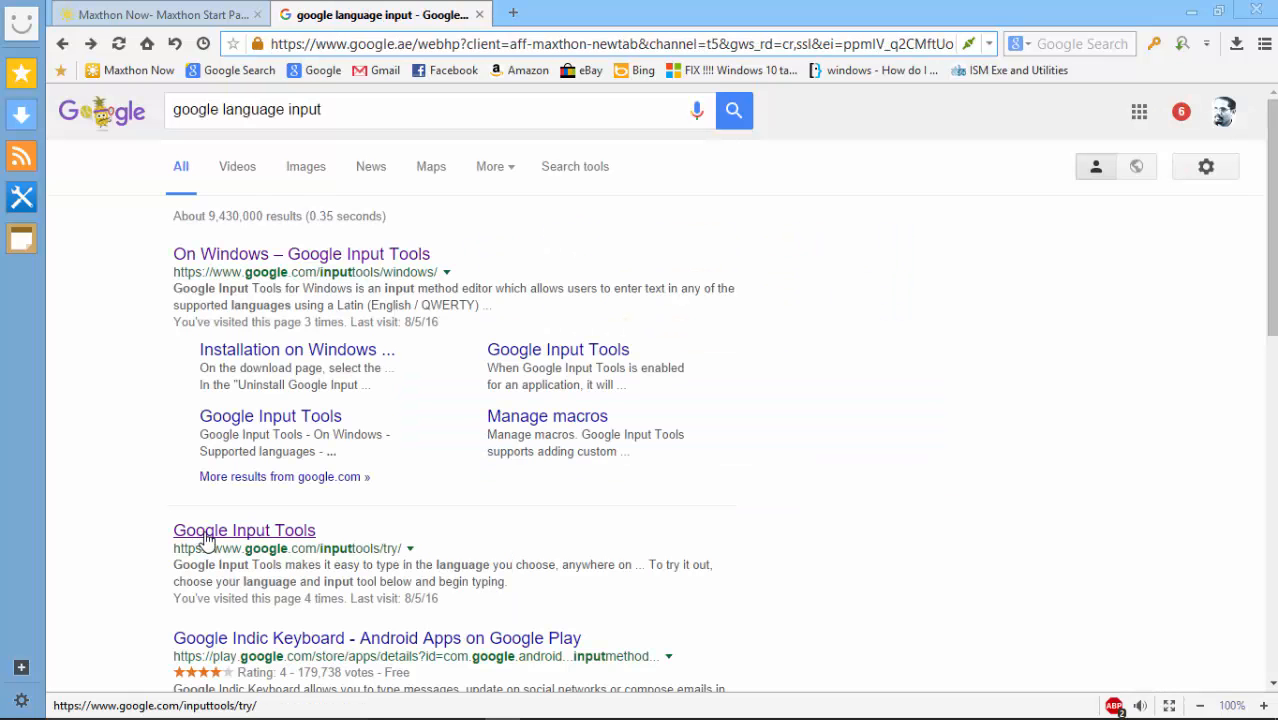
pyautogui.click(205, 538)
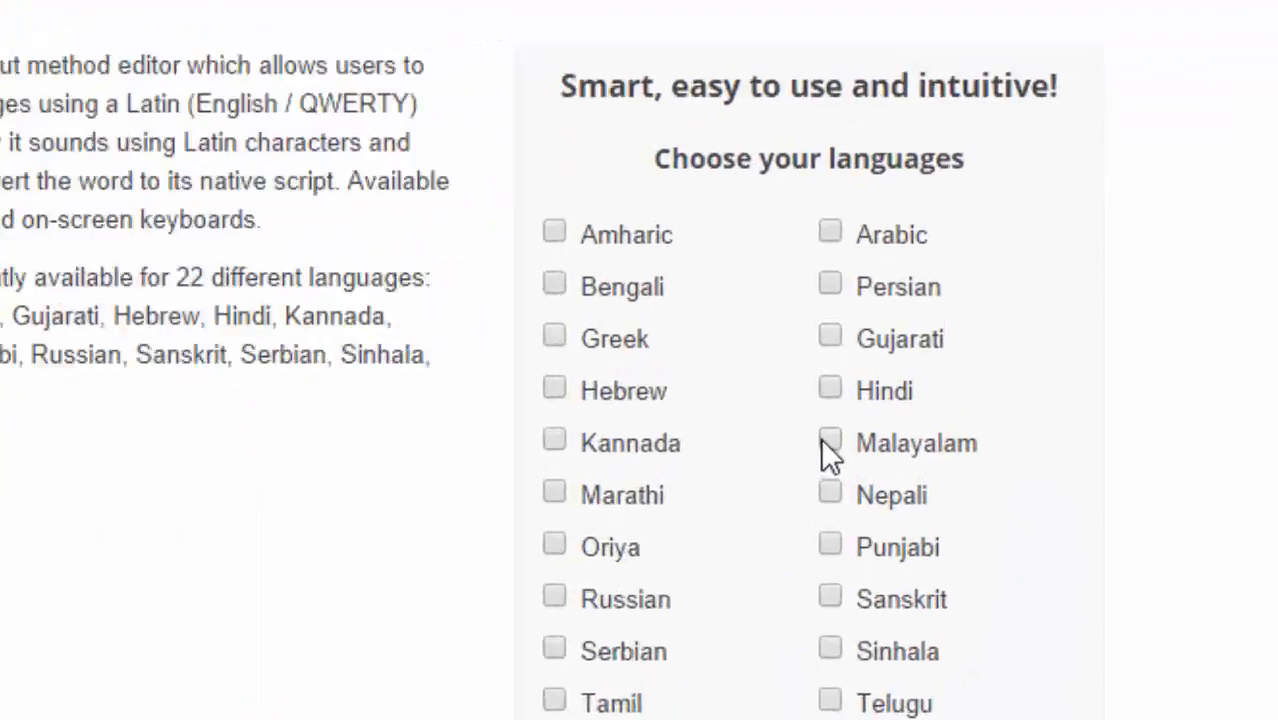
# - Choose Malayalam as the Google Input Tools download language and agree to the Terms of Service
pyautogui.click(826, 441)
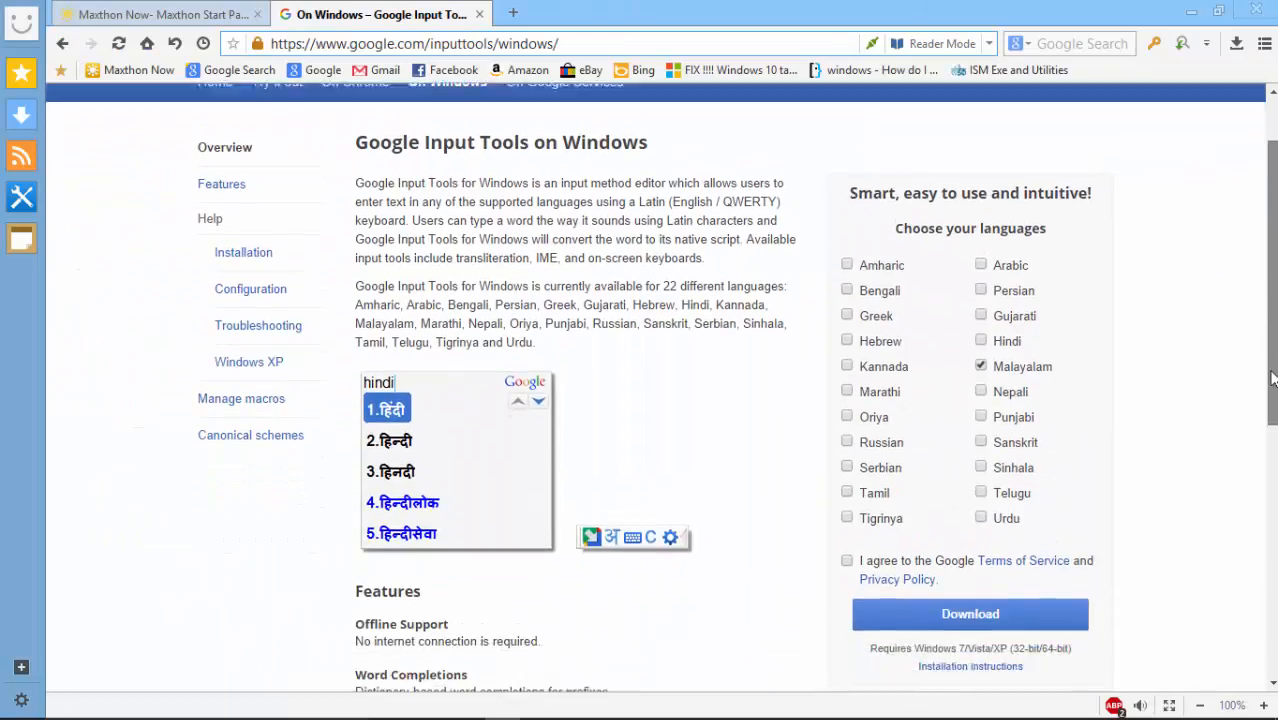
pyautogui.scroll(-1, 857, 509)
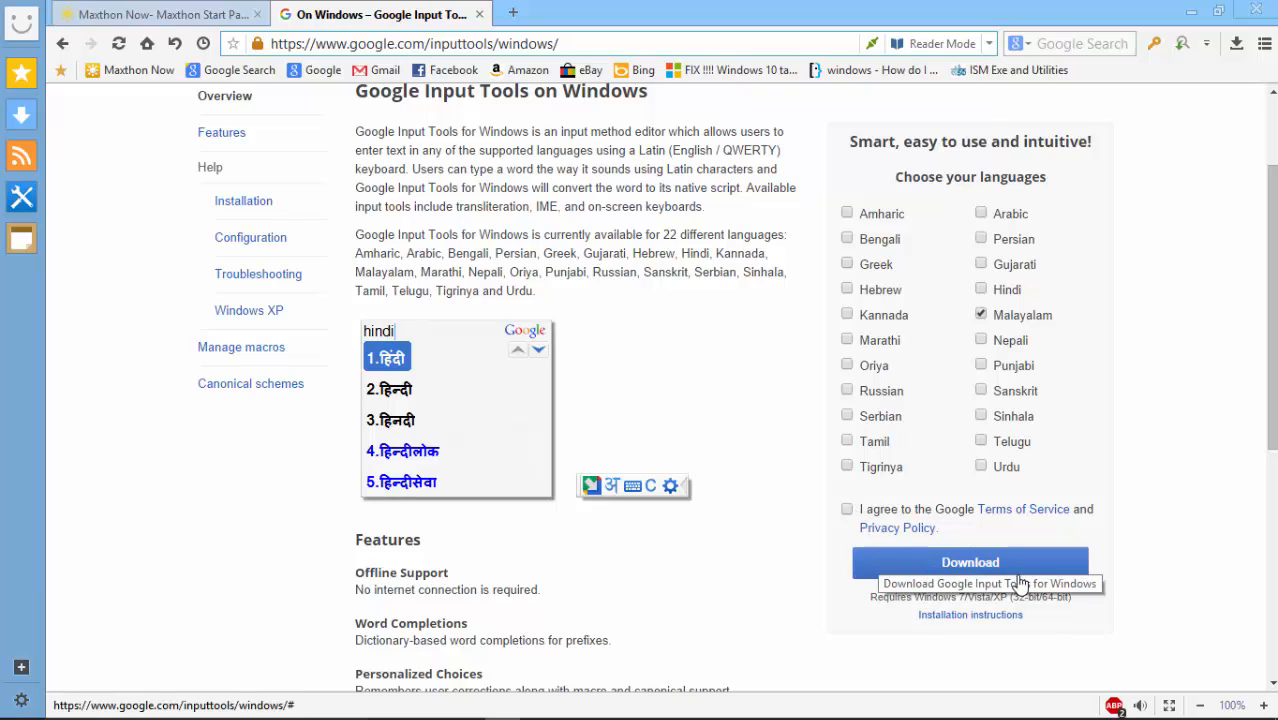
pyautogui.click(857, 509)
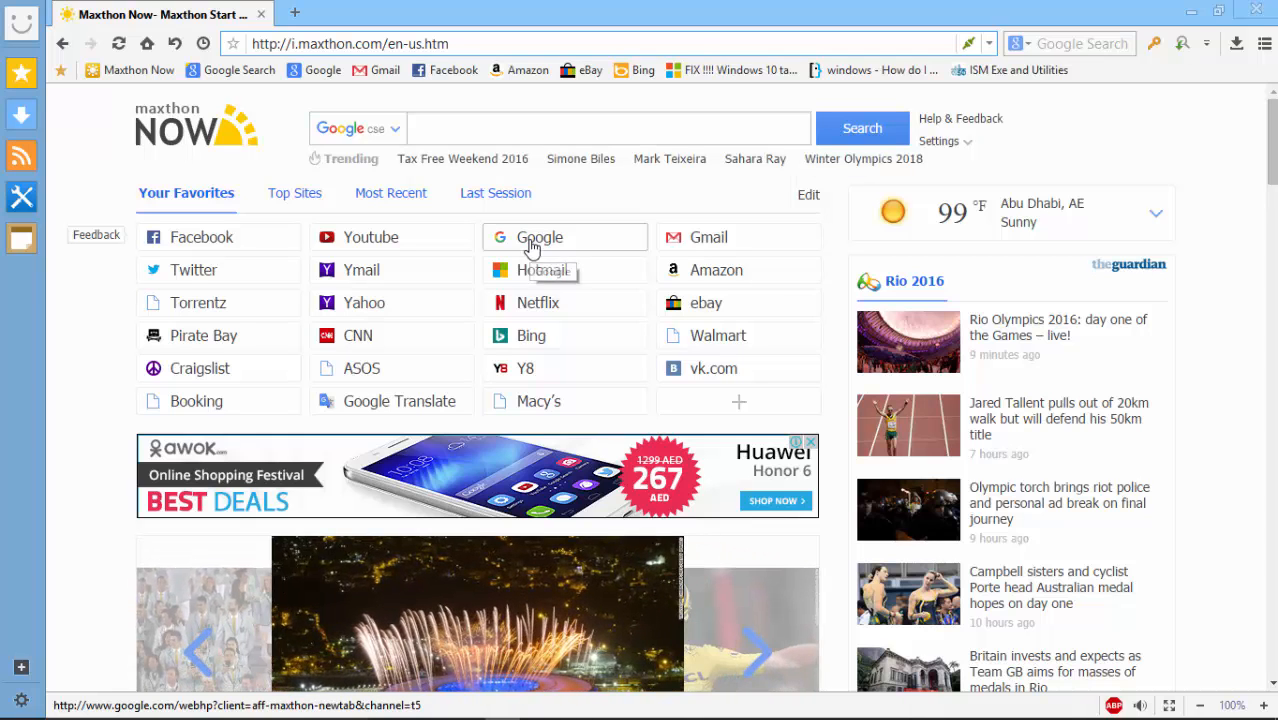
# - Search Google for "swathanthra malayalam computing" and open its Malayalam fonts page
pyautogui.click(531, 247)
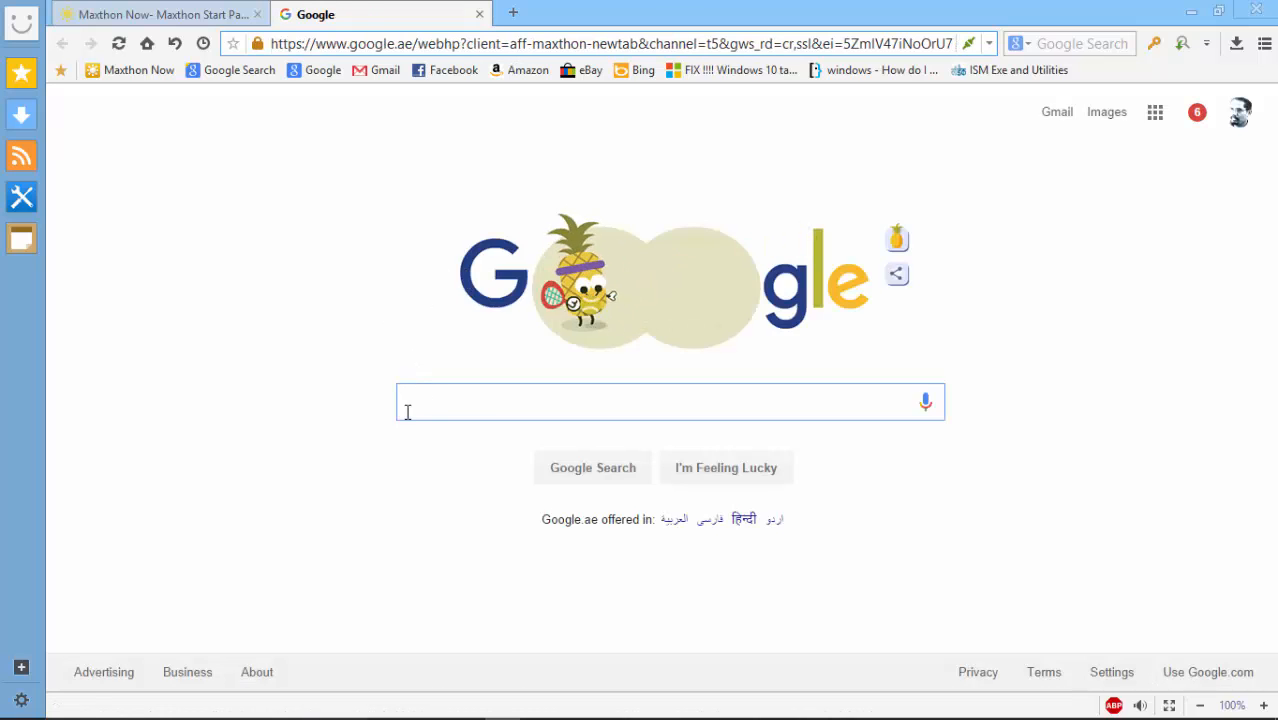
pyautogui.write('swatha')
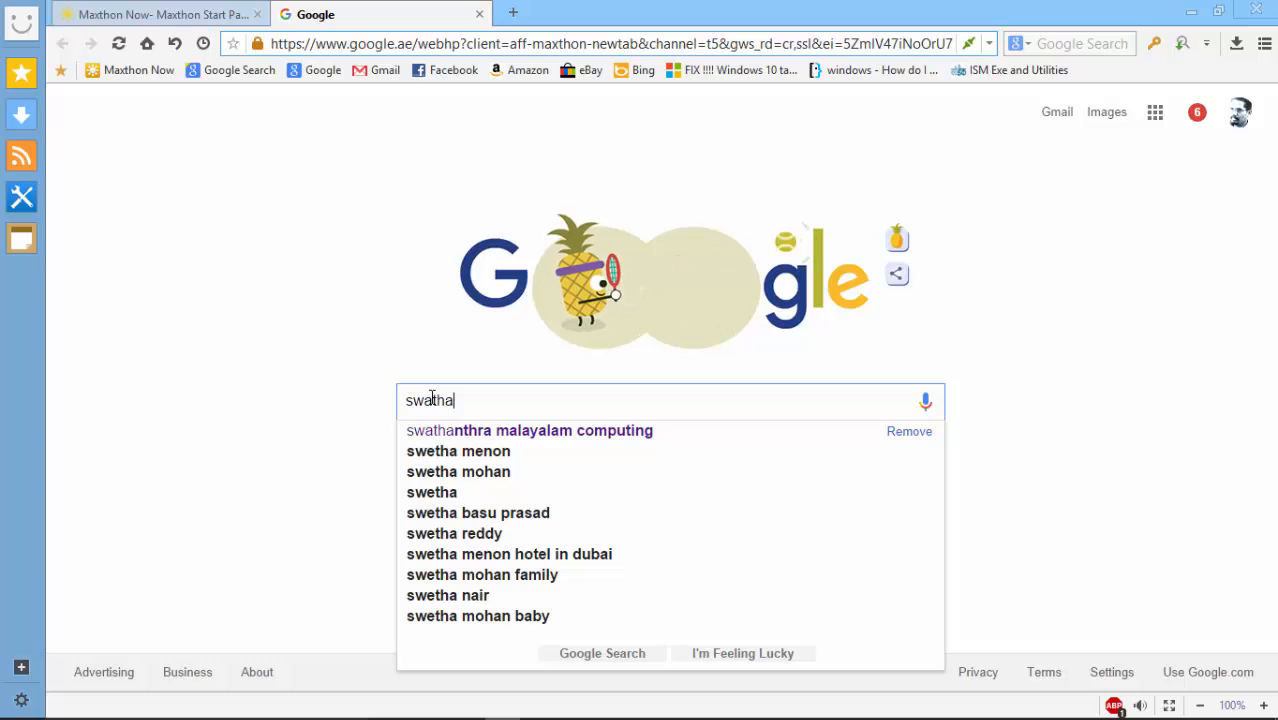
pyautogui.click(511, 432)
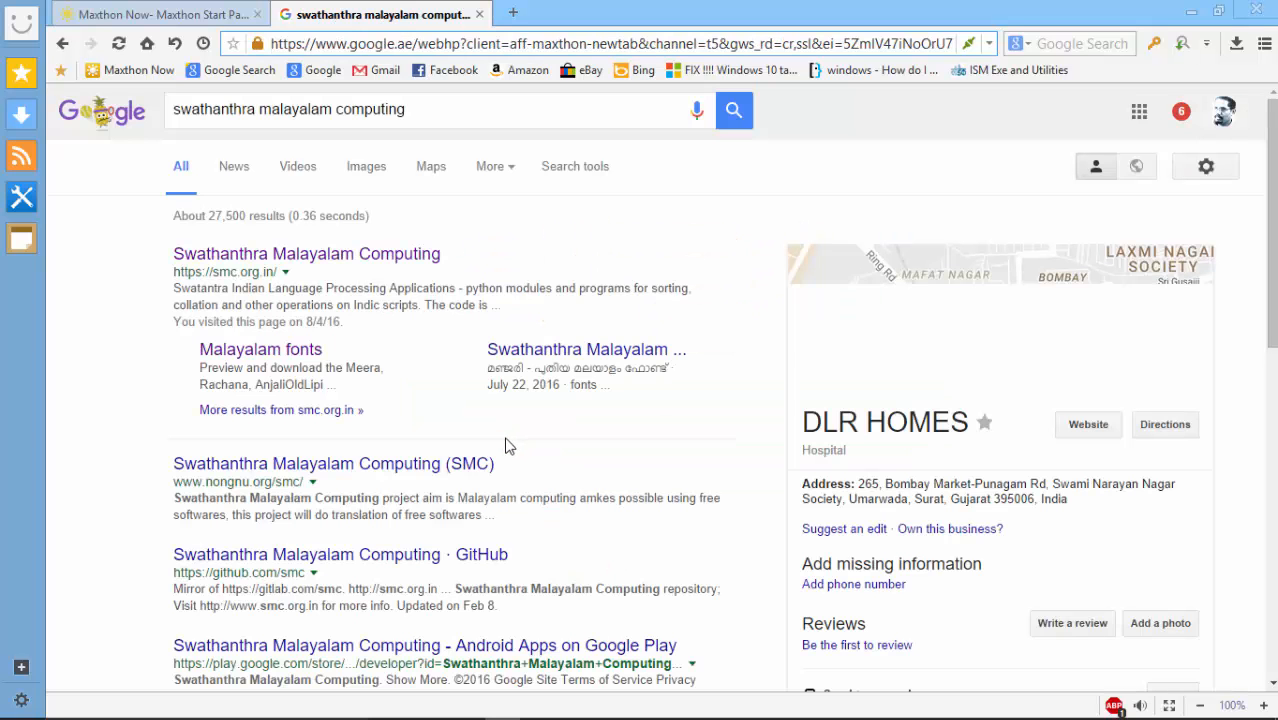
pyautogui.click(266, 362)
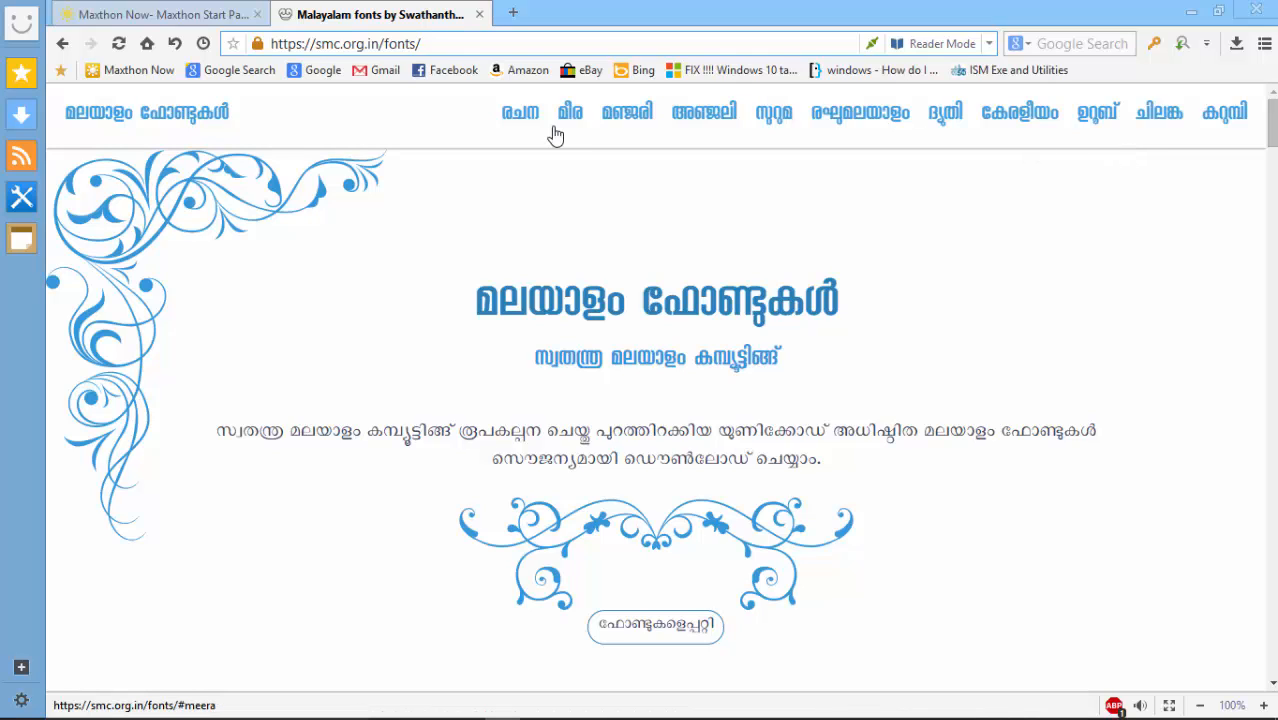
# - Switch back to InDesign and draw a text frame over the empty orange area beside the woman
pyautogui.moveTo(1076, 718)
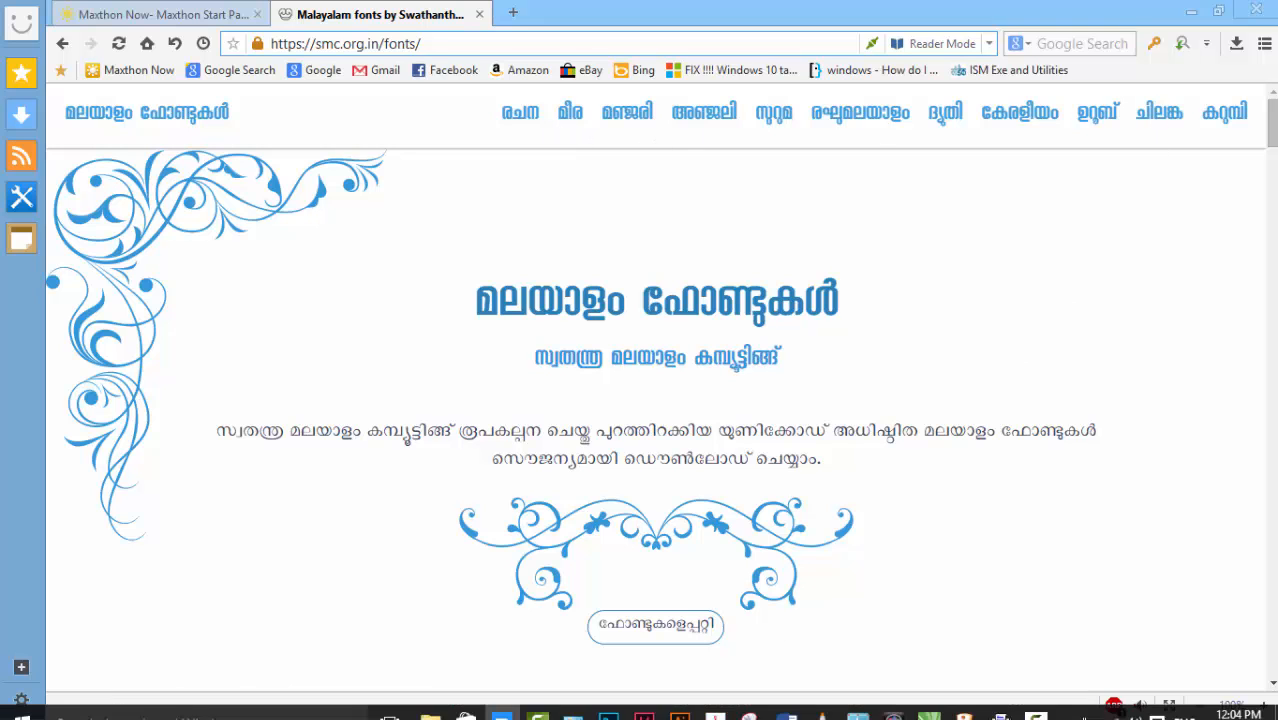
pyautogui.click(644, 700)
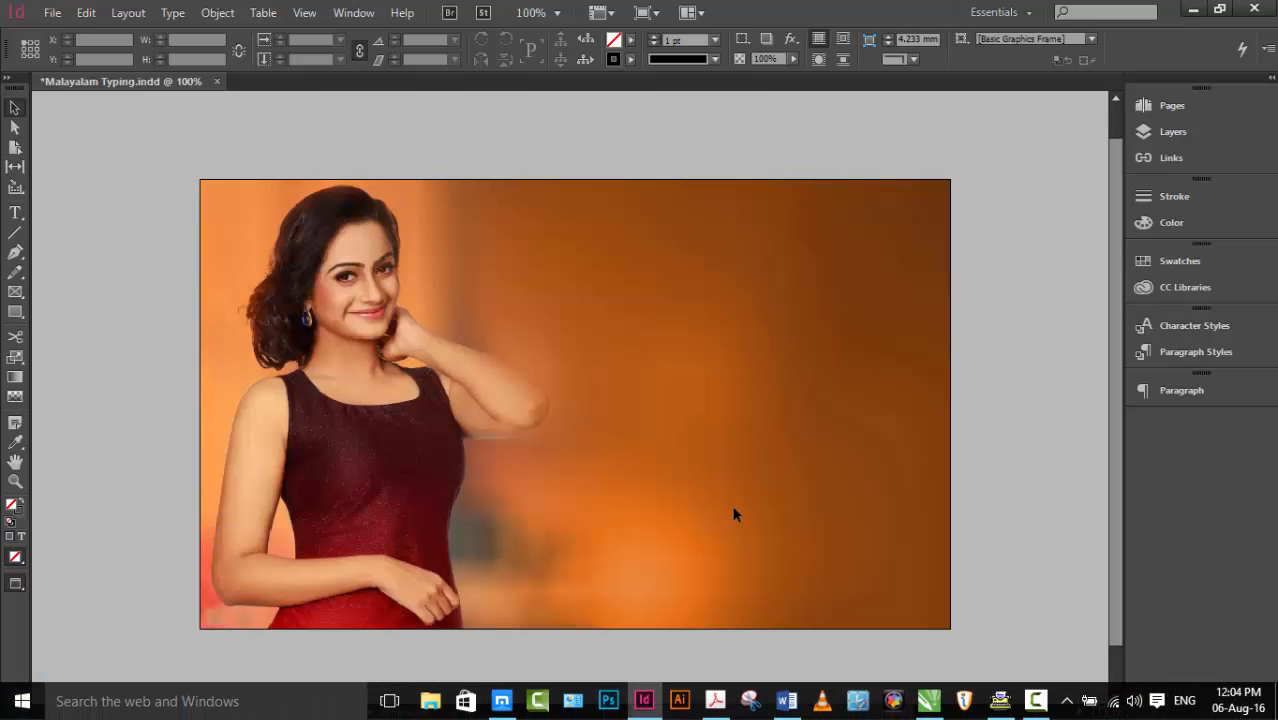
pyautogui.press('t')
pyautogui.moveTo(560, 260); pyautogui.dragTo(780, 502)
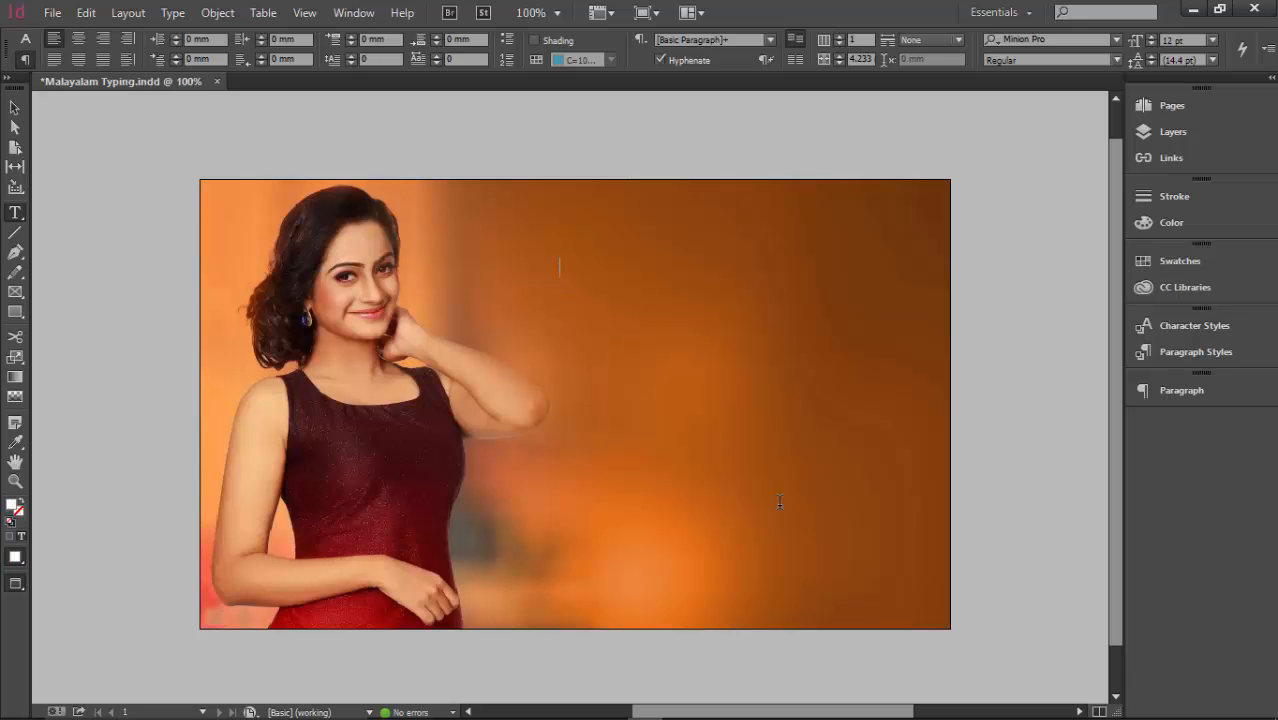
# - Switch the keyboard language to Malayalam Google Input Tools and move its floating toolbar clear of the taskbar clock
pyautogui.press('super+space')
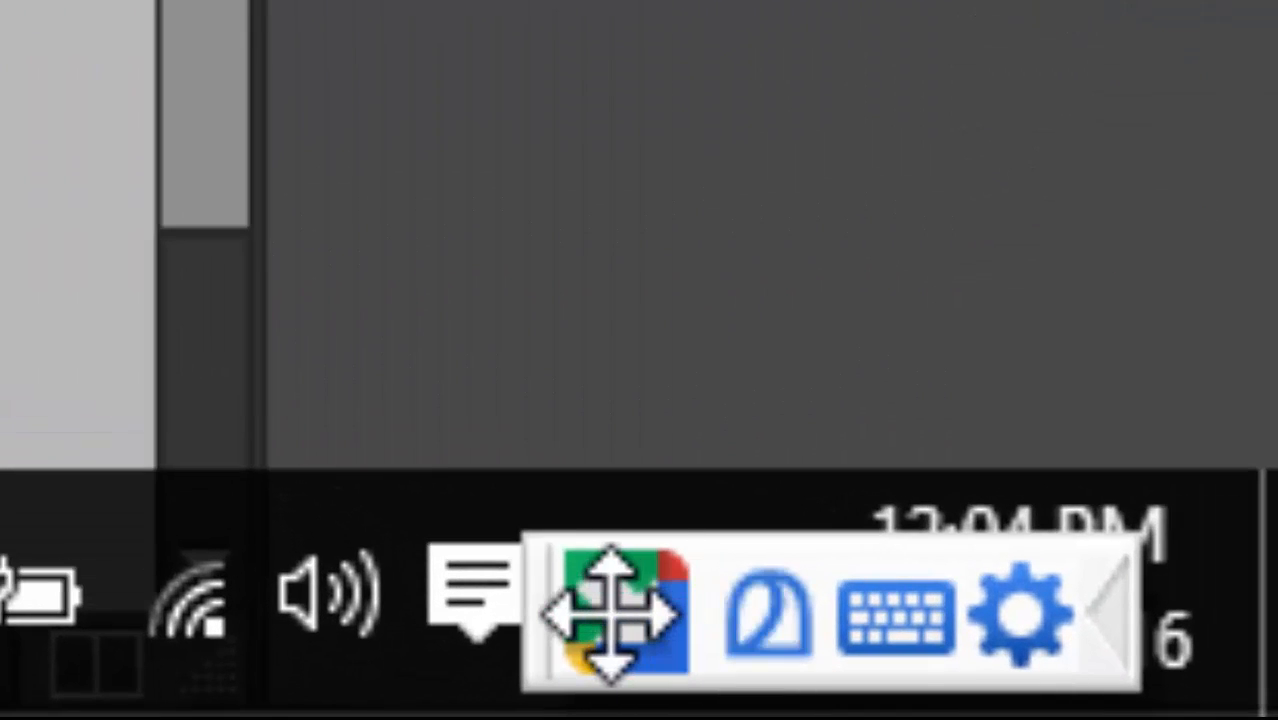
pyautogui.moveTo(612, 612); pyautogui.dragTo(633, 322)
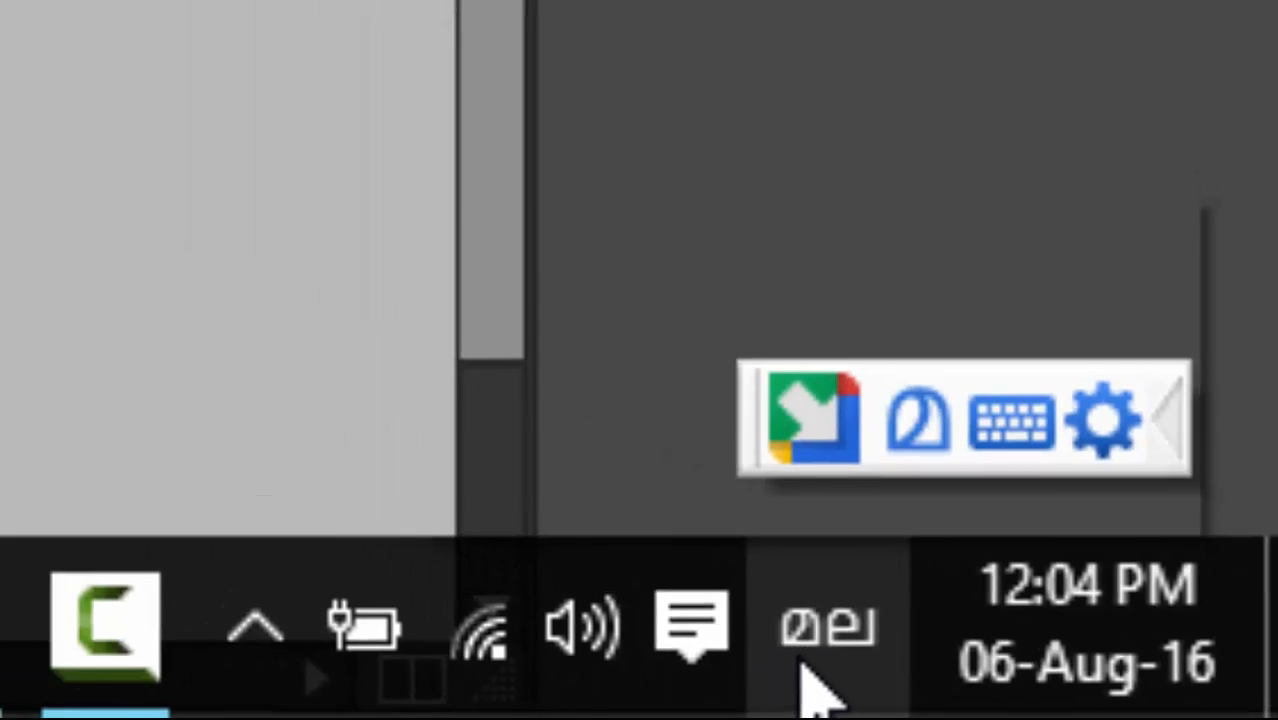
pyautogui.click(665, 705)
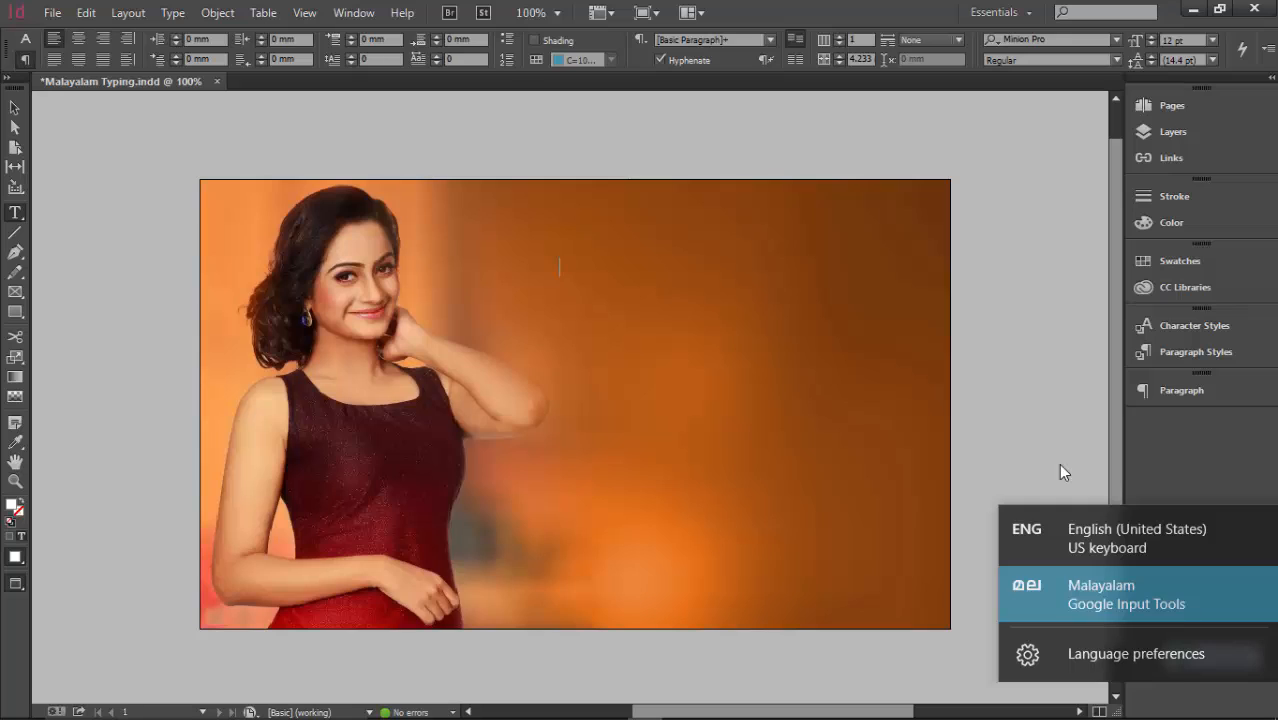
pyautogui.click(1060, 465)
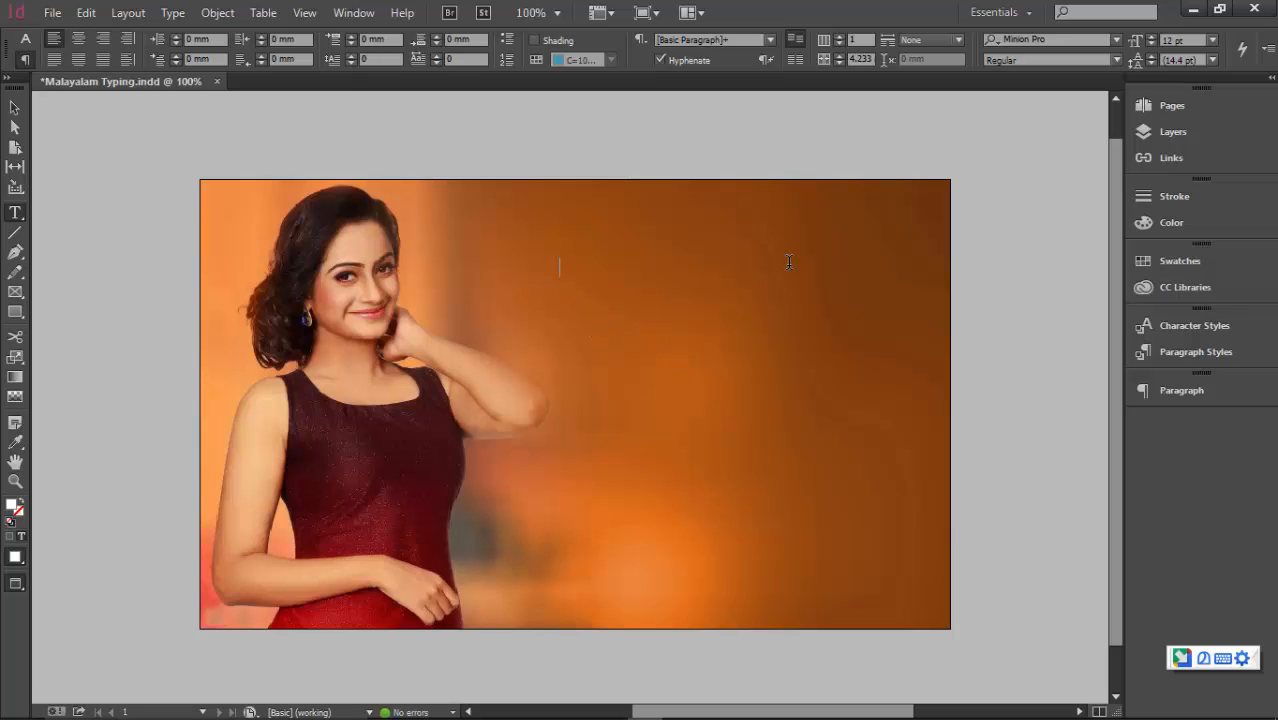
# - Set the font for the new text frame to Rachana
pyautogui.hotkey('ctrl', 't')
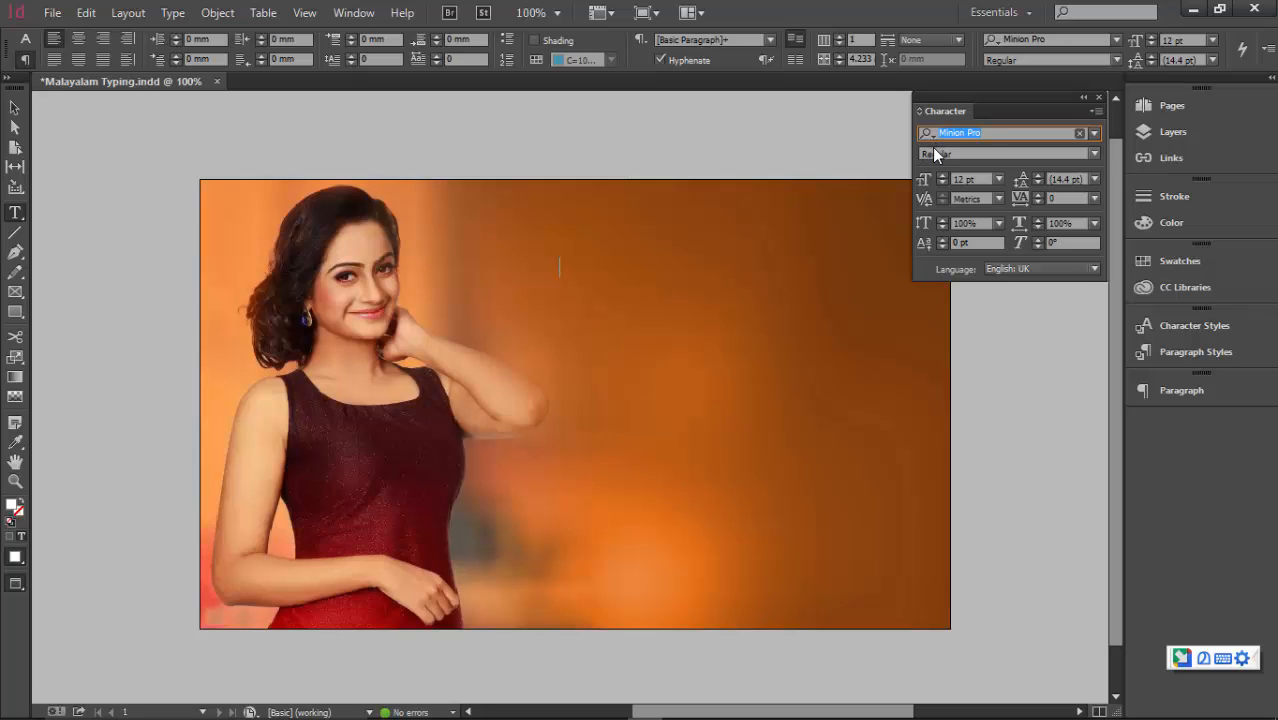
pyautogui.click(1095, 134)
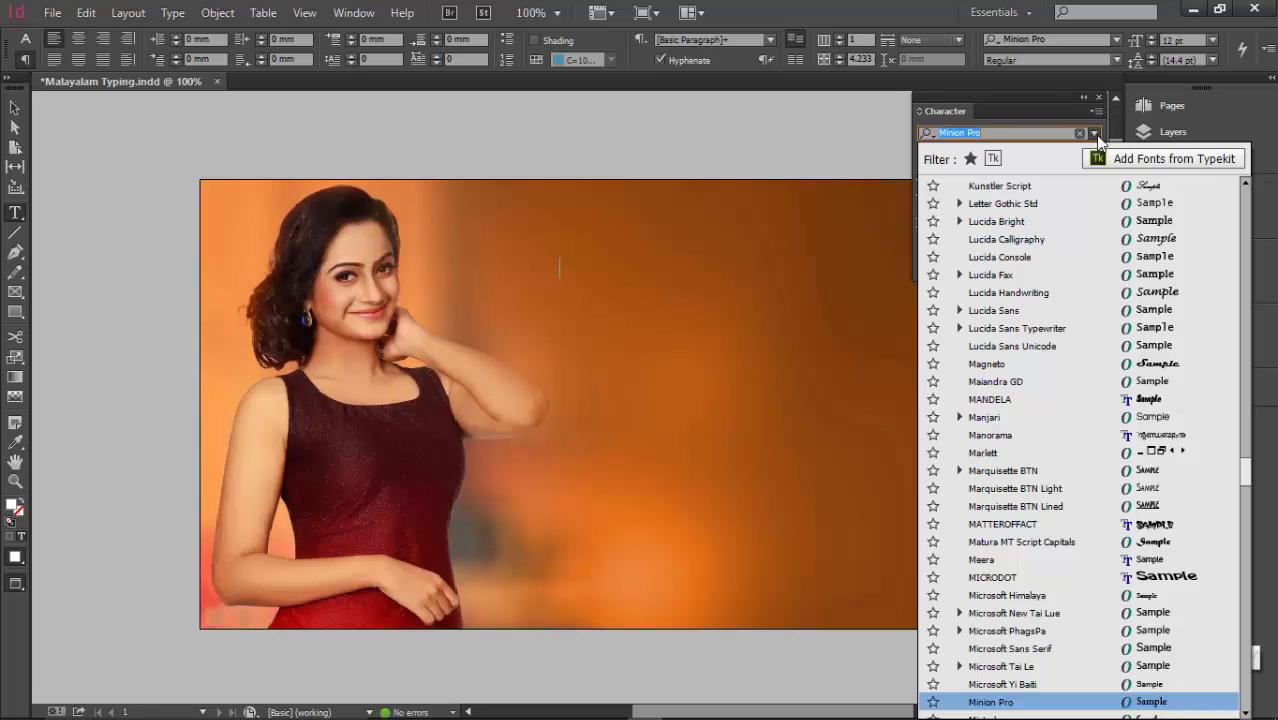
pyautogui.scroll(10, 1201, 240)
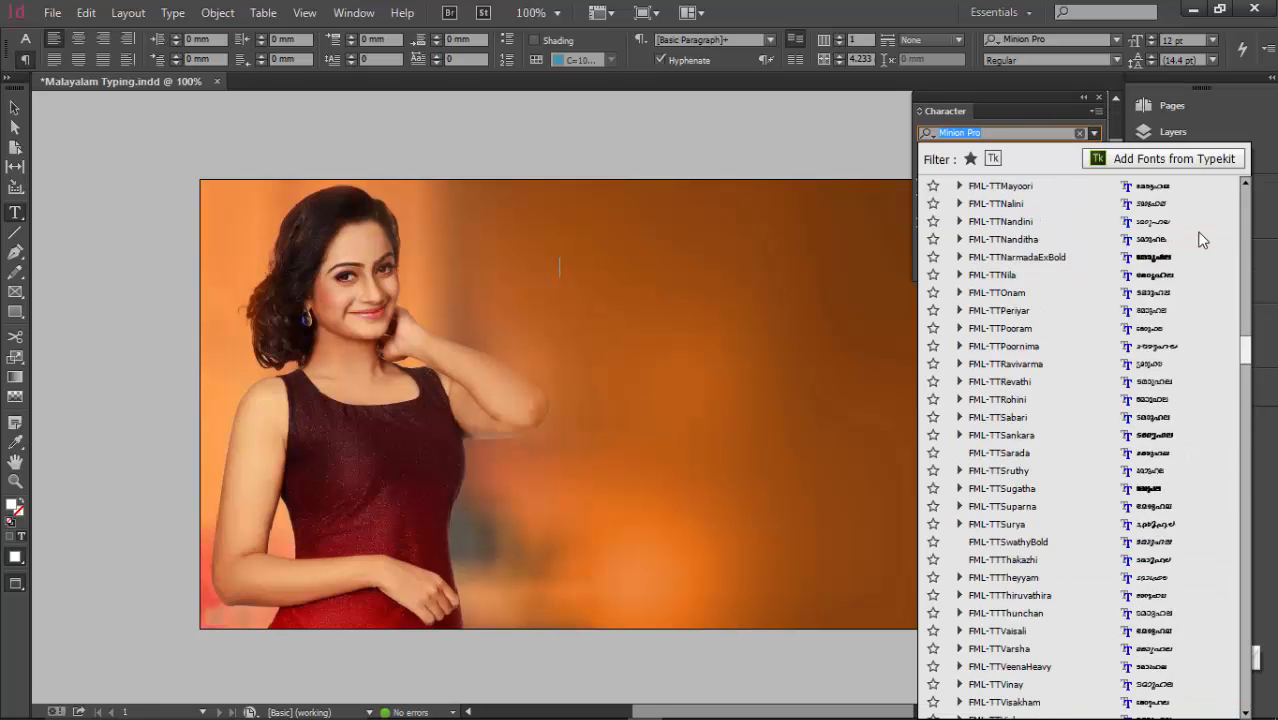
pyautogui.scroll(15, 1201, 240)
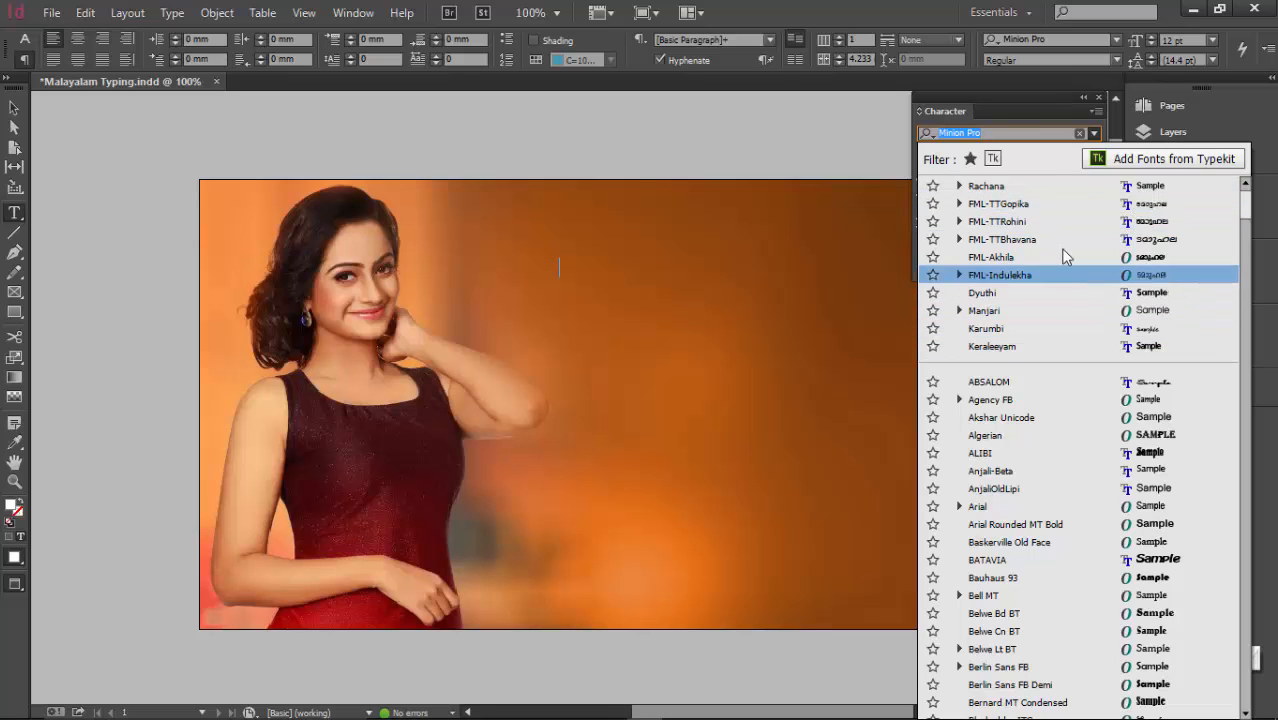
pyautogui.click(1040, 186)
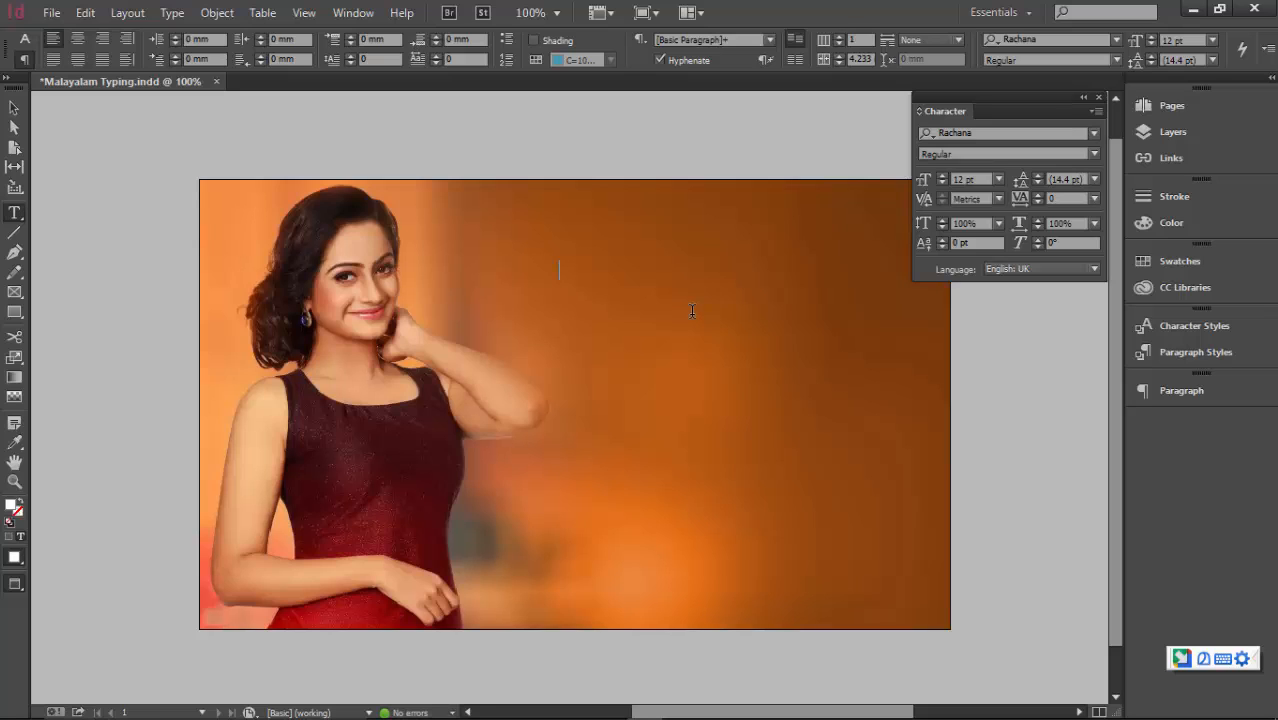
# - Enter the Malayalam word "അരികില്" by transliterating "arikil" and enlarge it to 30 pt
pyautogui.write('a')
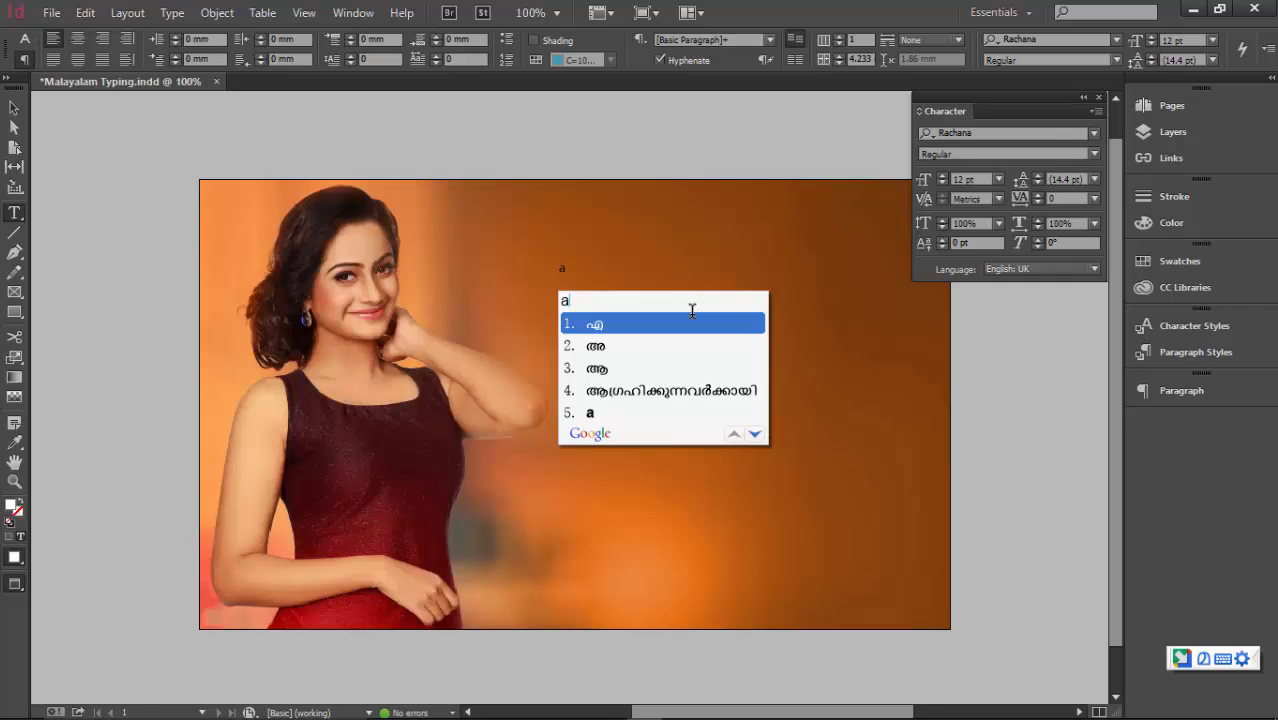
pyautogui.write('rikil')
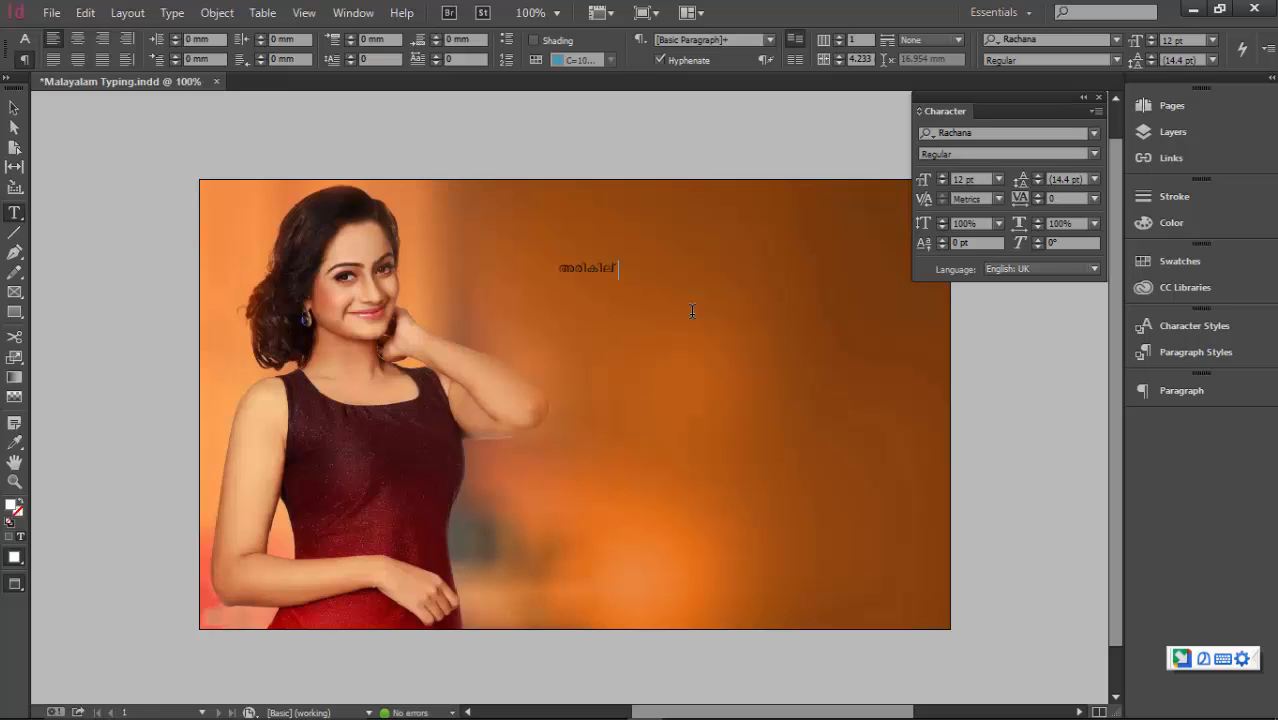
pyautogui.hotkey('ctrl', 'a')
pyautogui.hotkey('ctrl', 'shift', '.')
pyautogui.hotkey('ctrl', 'shift', '.')
pyautogui.hotkey('ctrl', 'shift', '.')
pyautogui.hotkey('ctrl', 'shift', '.')
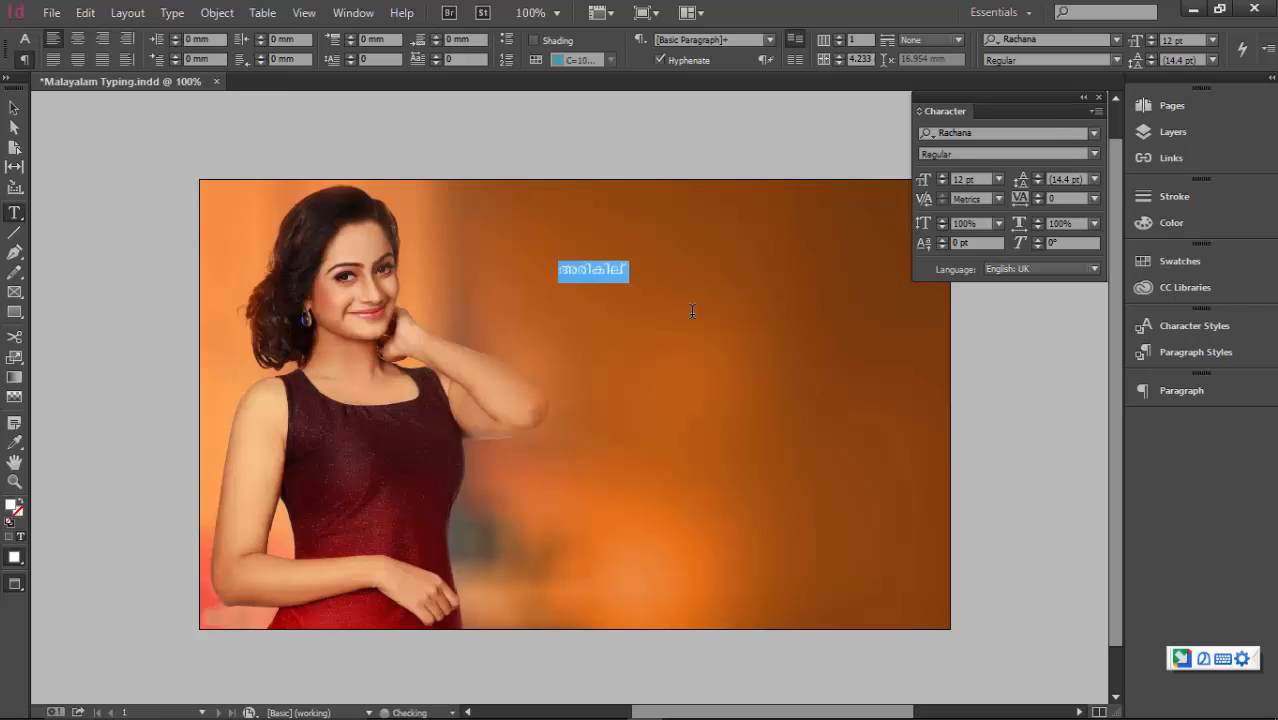
pyautogui.hotkey('ctrl', 'shift', '.')
pyautogui.hotkey('ctrl', 'shift', '.')
pyautogui.hotkey('ctrl', 'shift', '.')
pyautogui.hotkey('ctrl', 'shift', '.')
pyautogui.hotkey('ctrl', 'shift', '.')
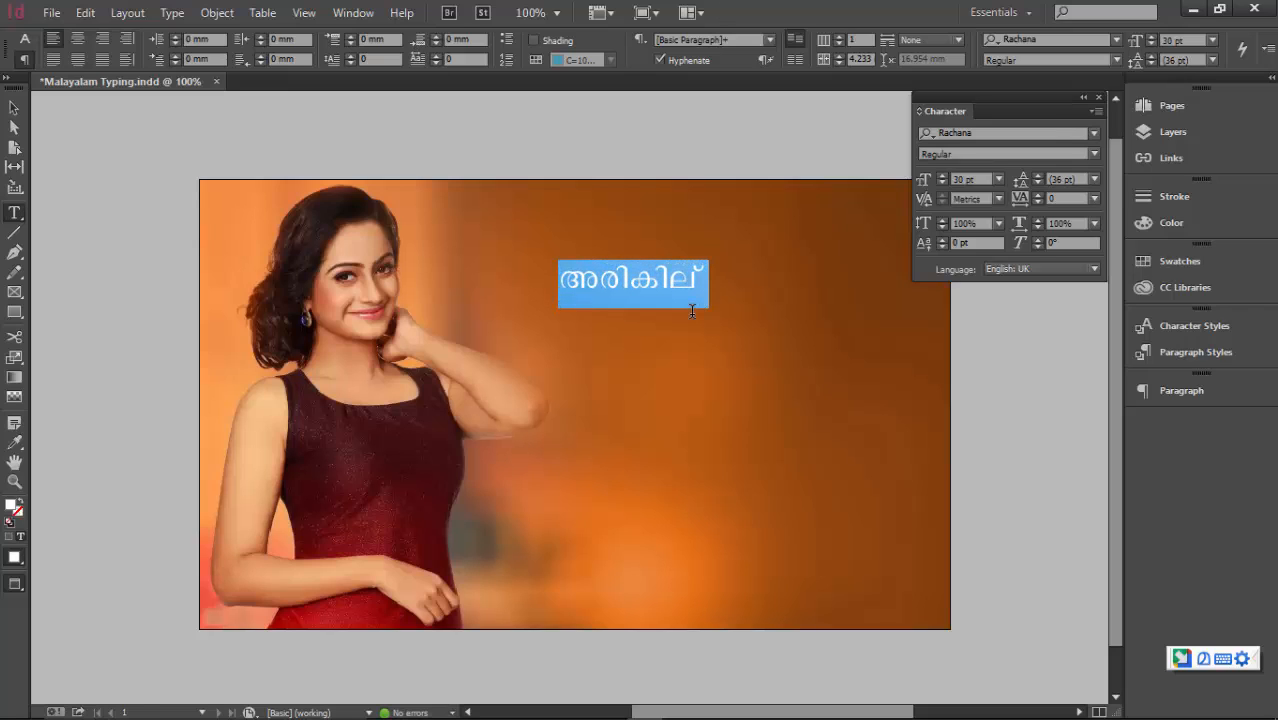
pyautogui.click(734, 347)
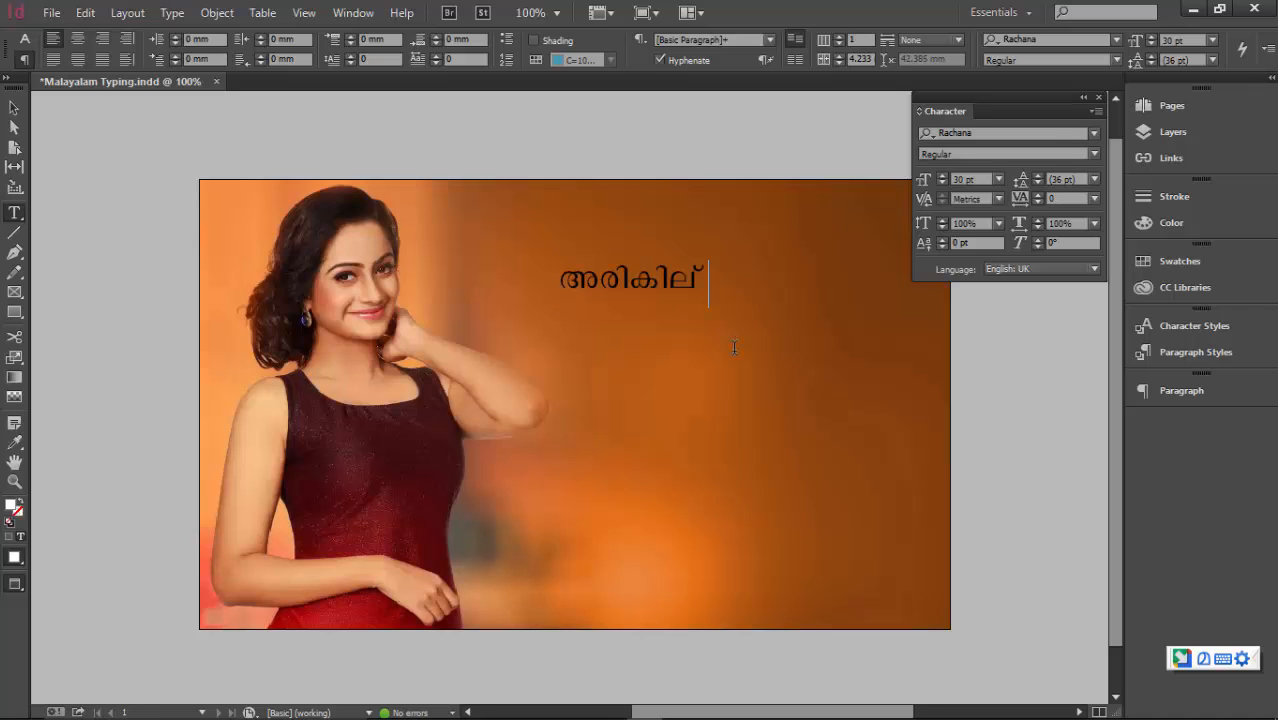
# - Add the word "ഉണ്ടായിരുന്നെങ്കിൽ" on a second line by transliterating "undaayirunnenkil"
pyautogui.press('Return')
pyautogui.write('undaa')
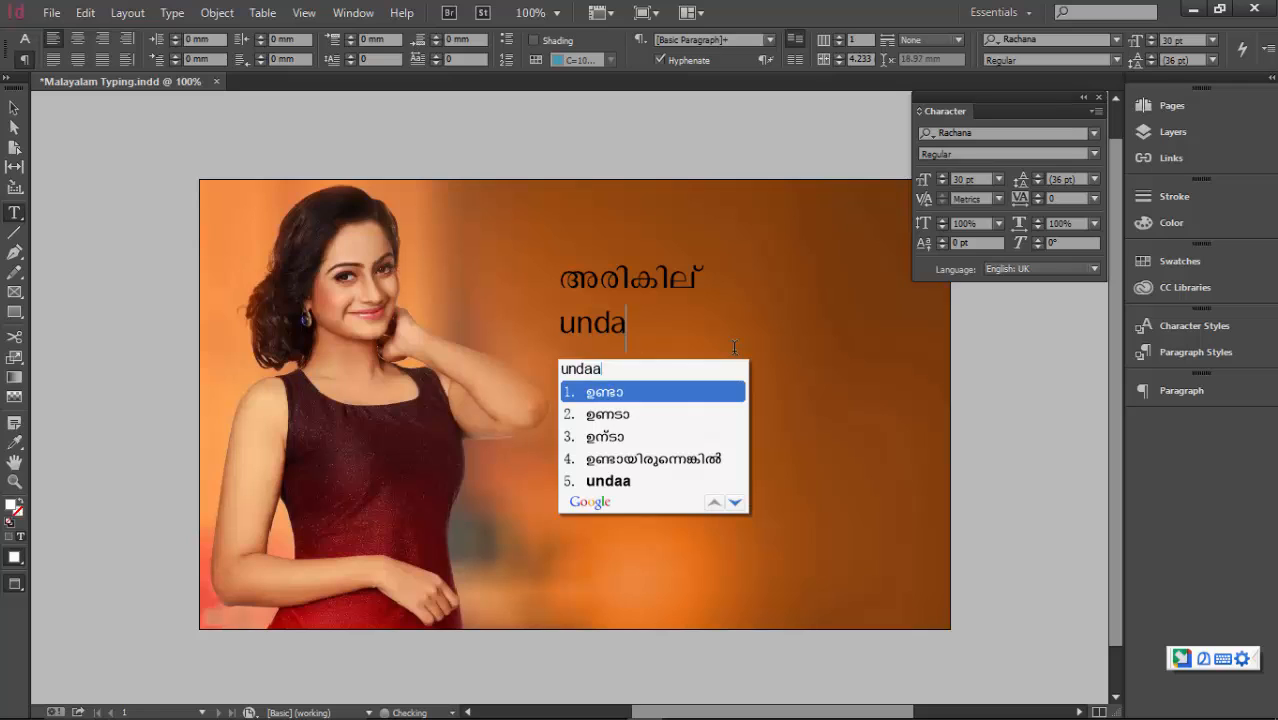
pyautogui.write('yi')
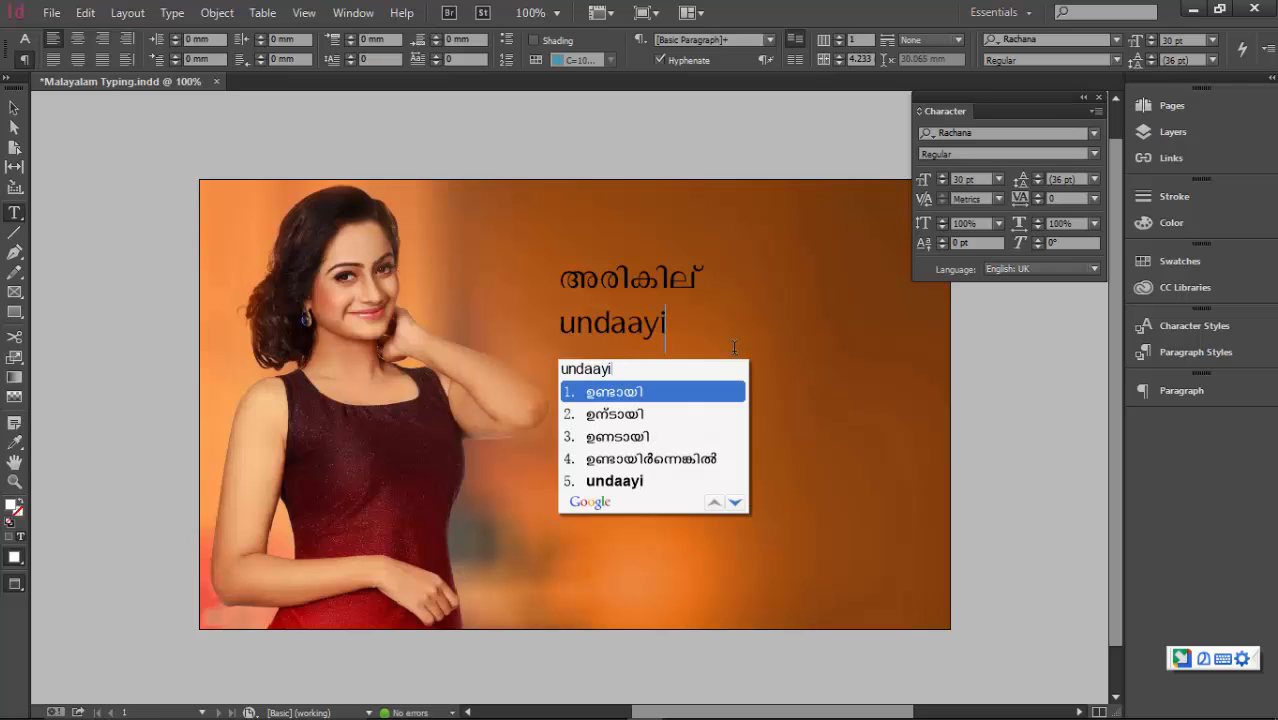
pyautogui.write('runne')
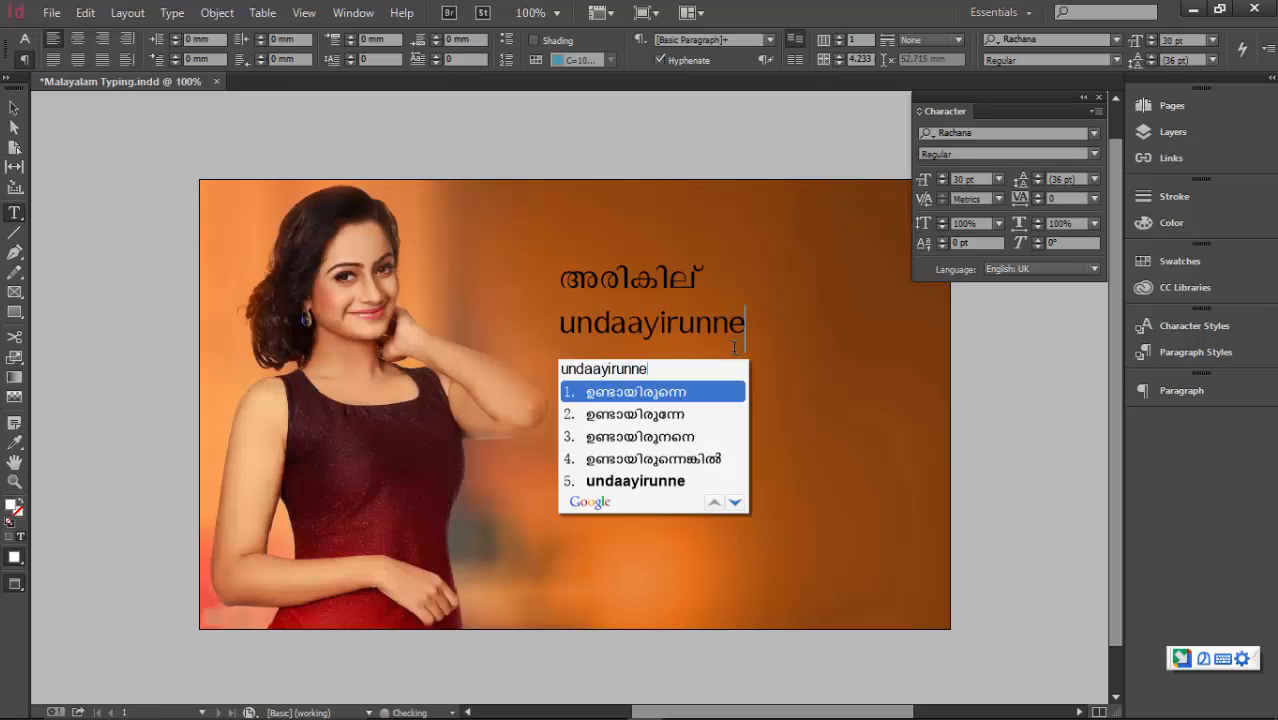
pyautogui.write('nkil')
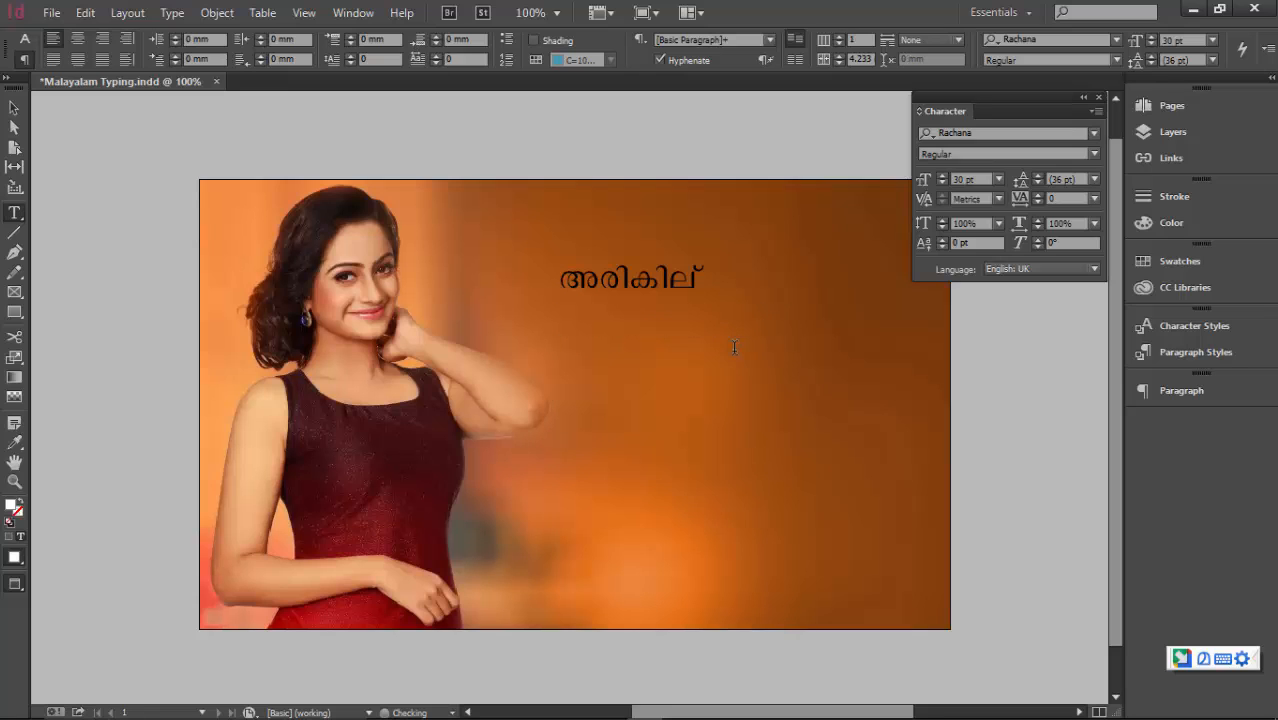
# - Enlarge the Malayalam text frame from its lower-right corner until the second line fits, and return to editing its text
pyautogui.press('Escape')
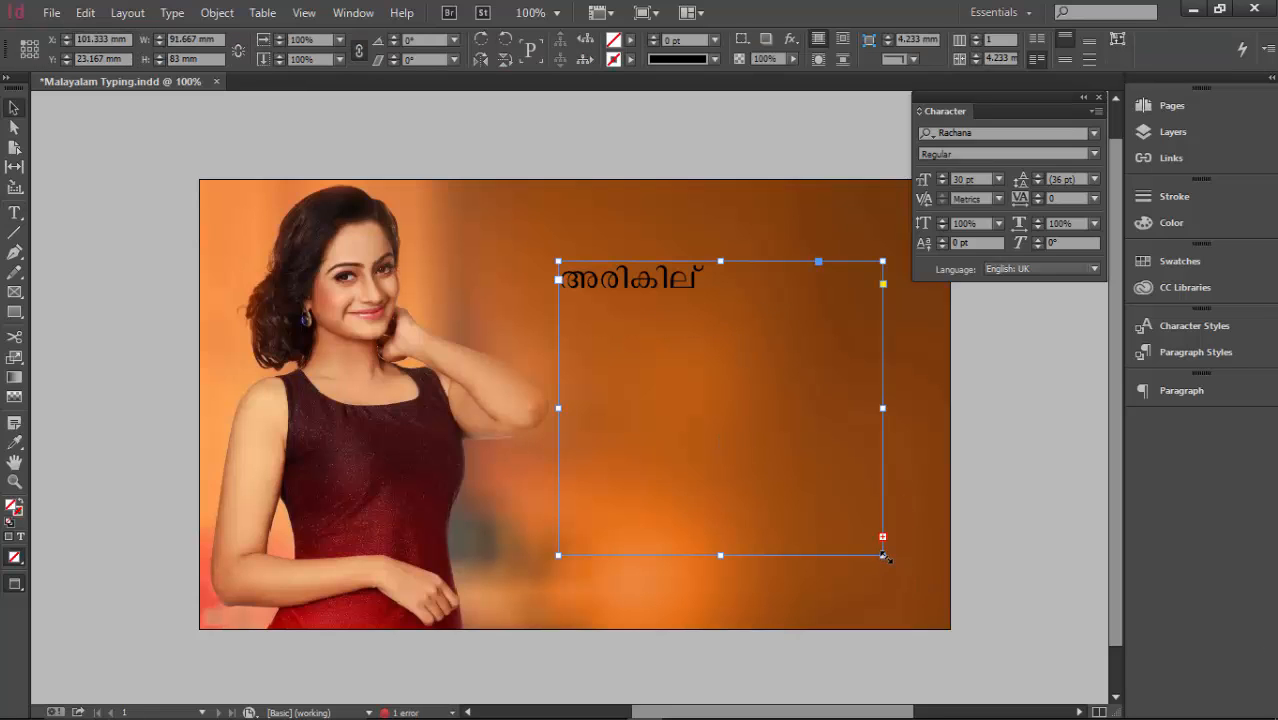
pyautogui.moveTo(884, 551); pyautogui.dragTo(1042, 637)
pyautogui.doubleClick(662, 337)
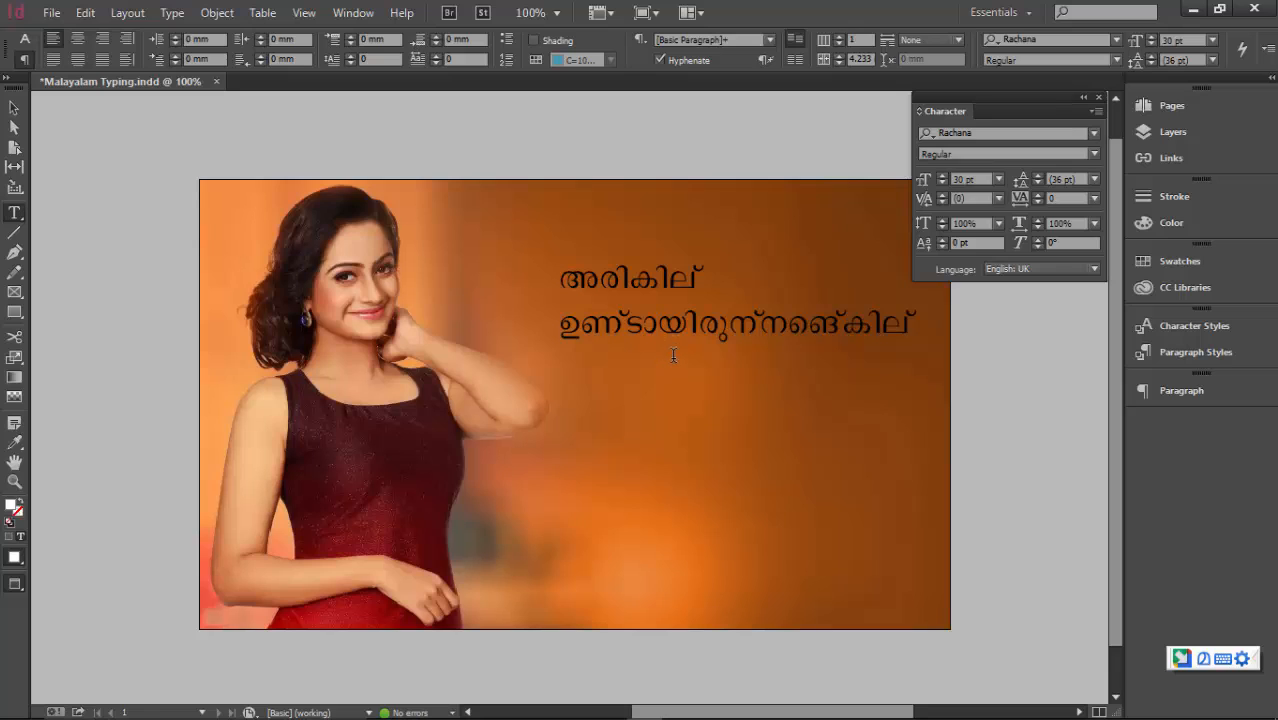
# - Apply the Adobe World-Ready Paragraph Composer to all the Malayalam text in the frame
pyautogui.tripleClick(750, 335)
pyautogui.hotkey('ctrl', 'a')
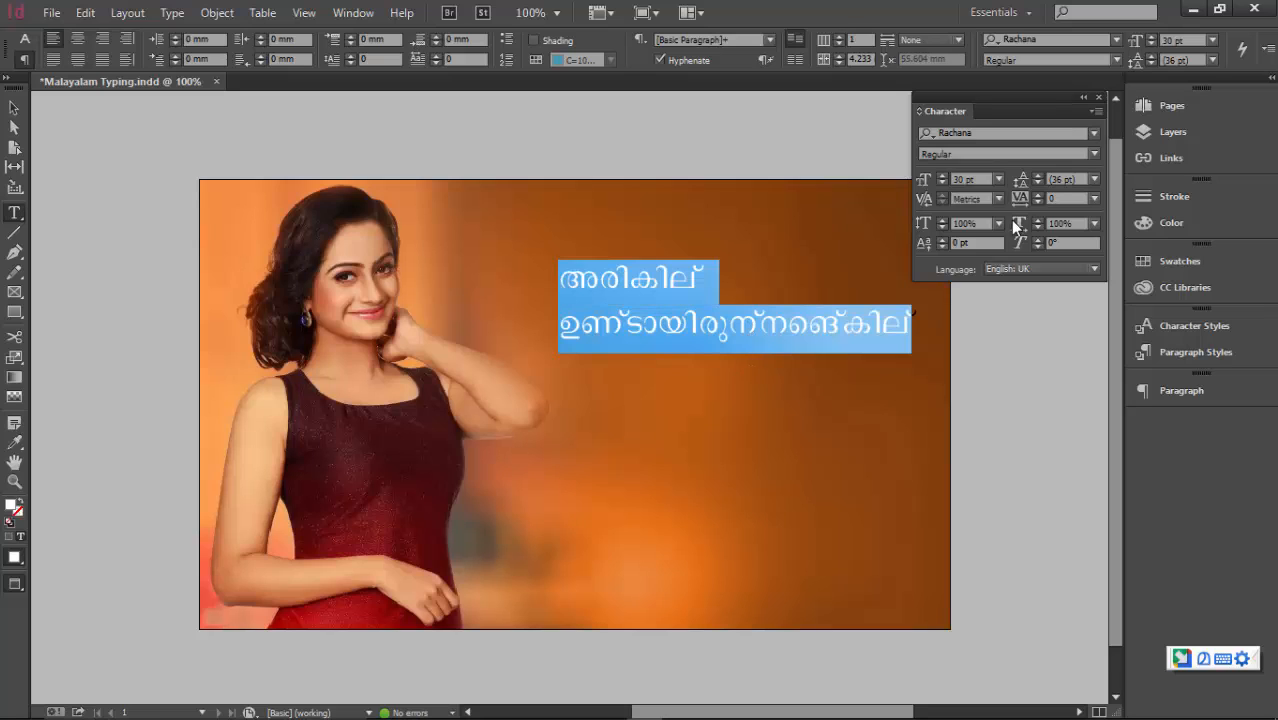
pyautogui.click(1139, 398)
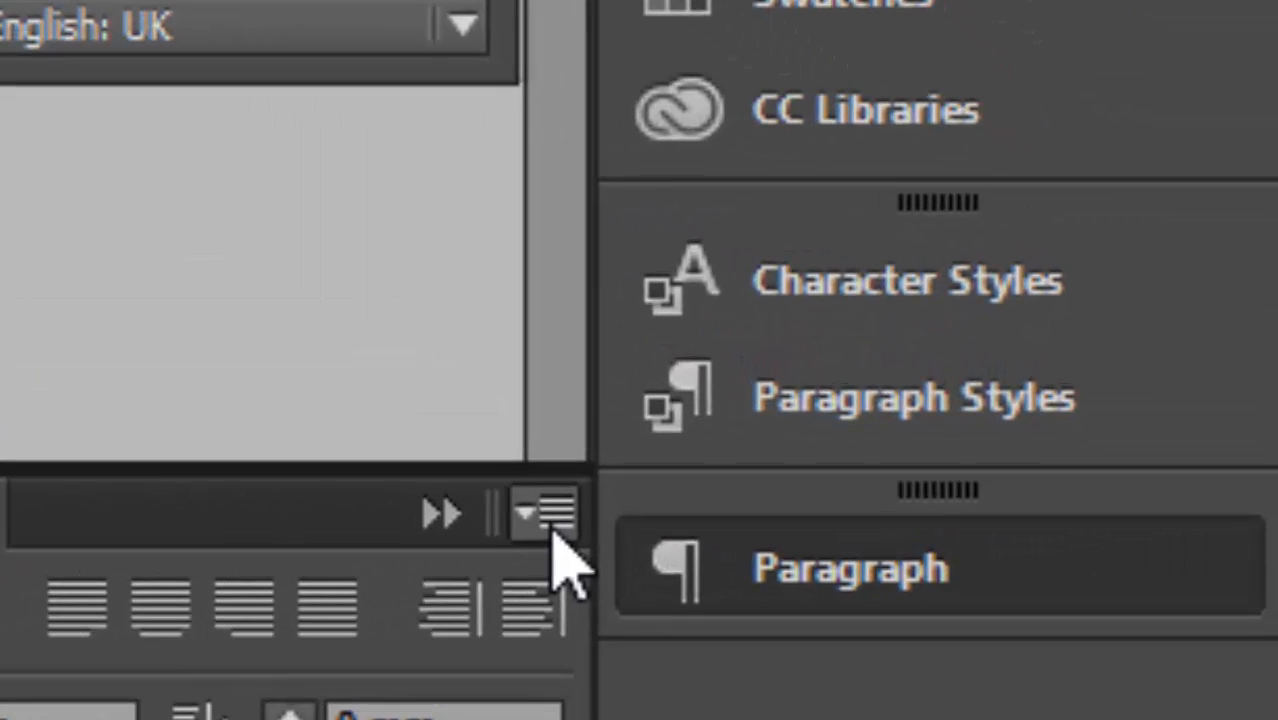
pyautogui.click(549, 516)
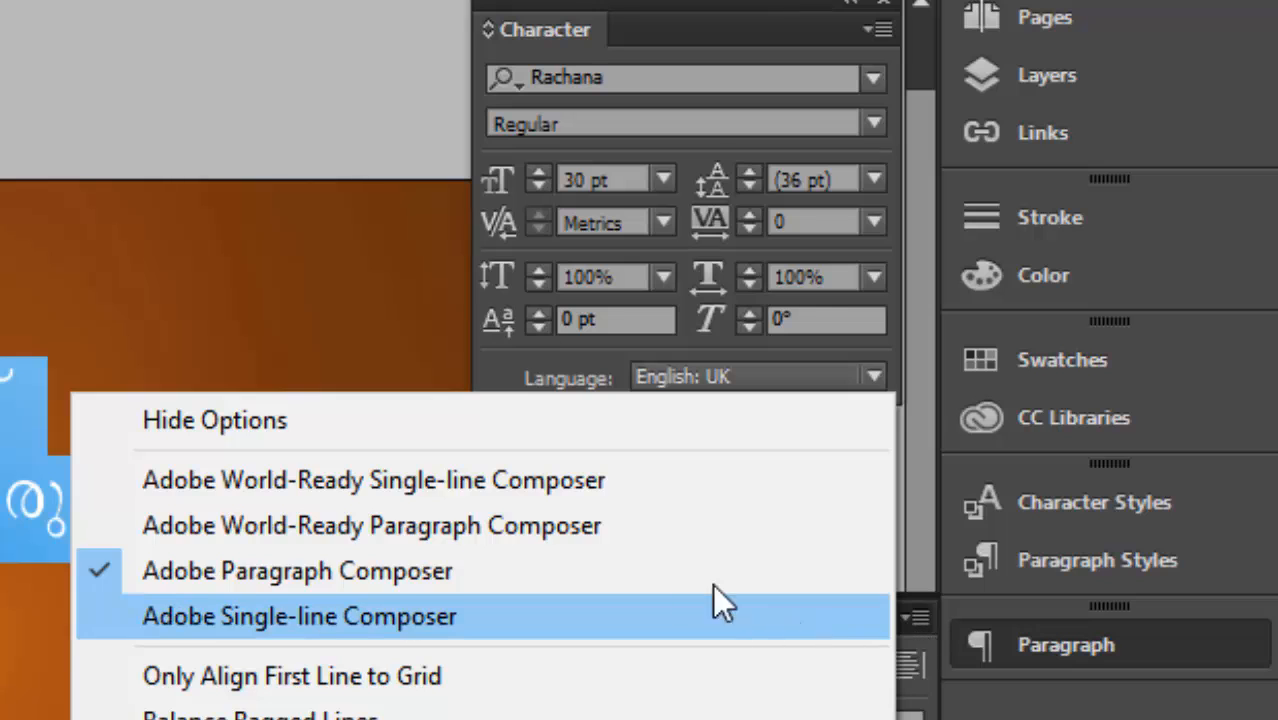
pyautogui.click(511, 535)
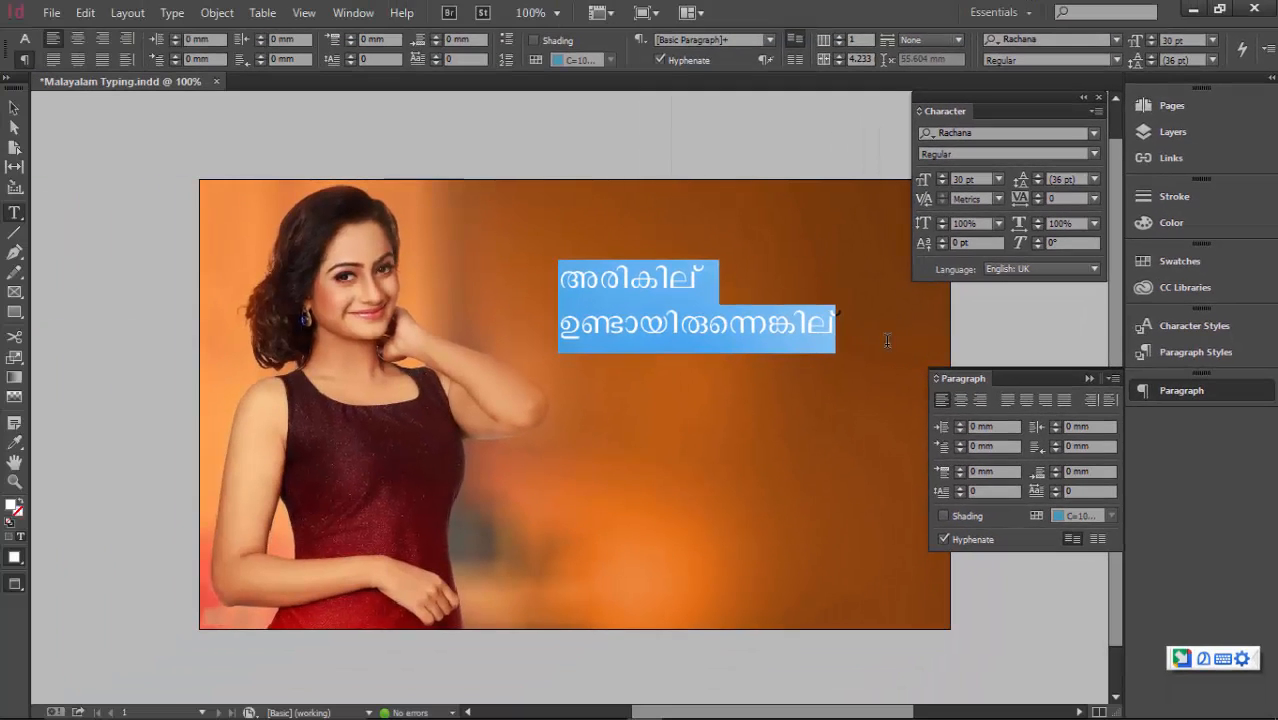
# - Delete the Malayalam text frame from the photo background
pyautogui.click(747, 354)
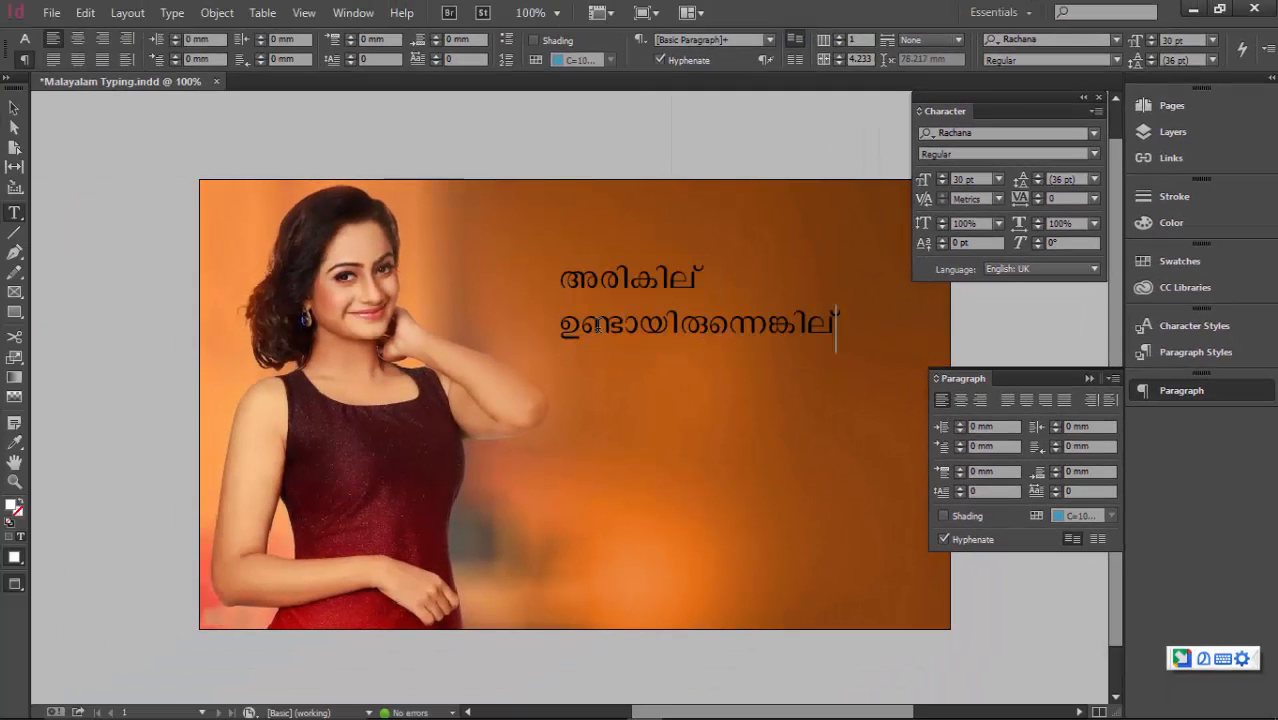
pyautogui.doubleClick(724, 326)
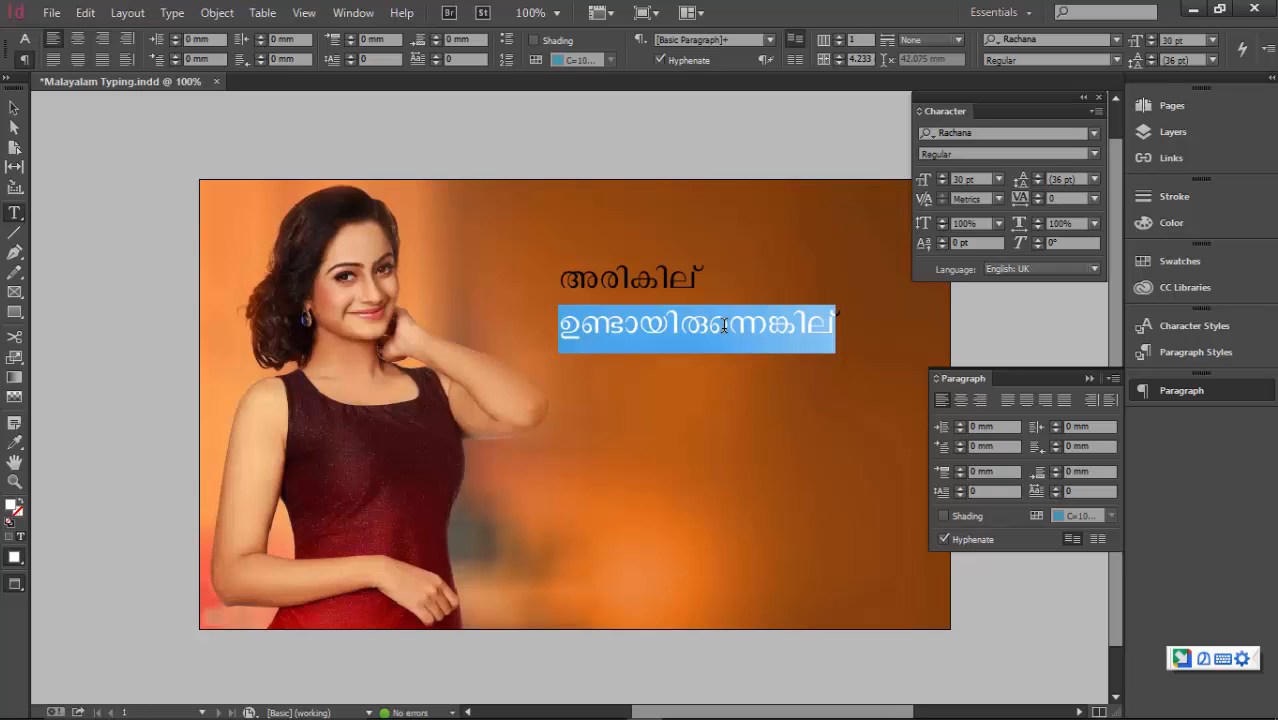
pyautogui.hotkey('ctrl', 'a')
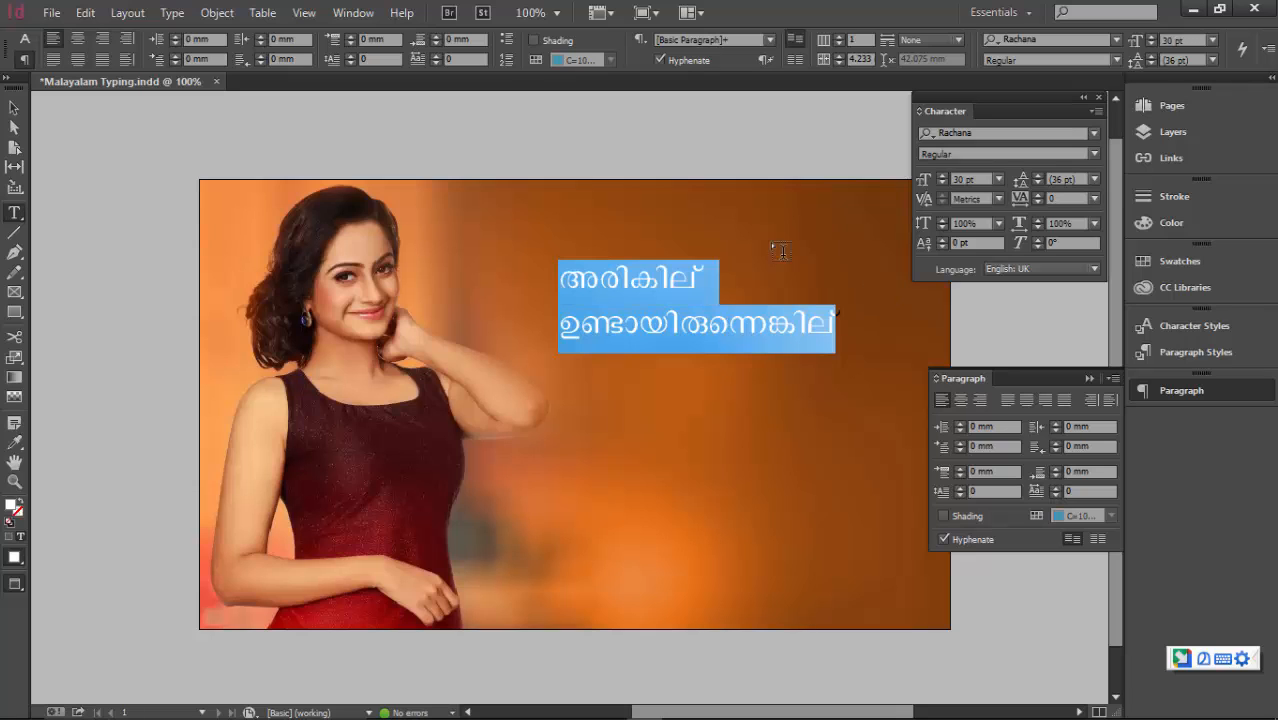
pyautogui.click(16, 107)
pyautogui.press('Delete')
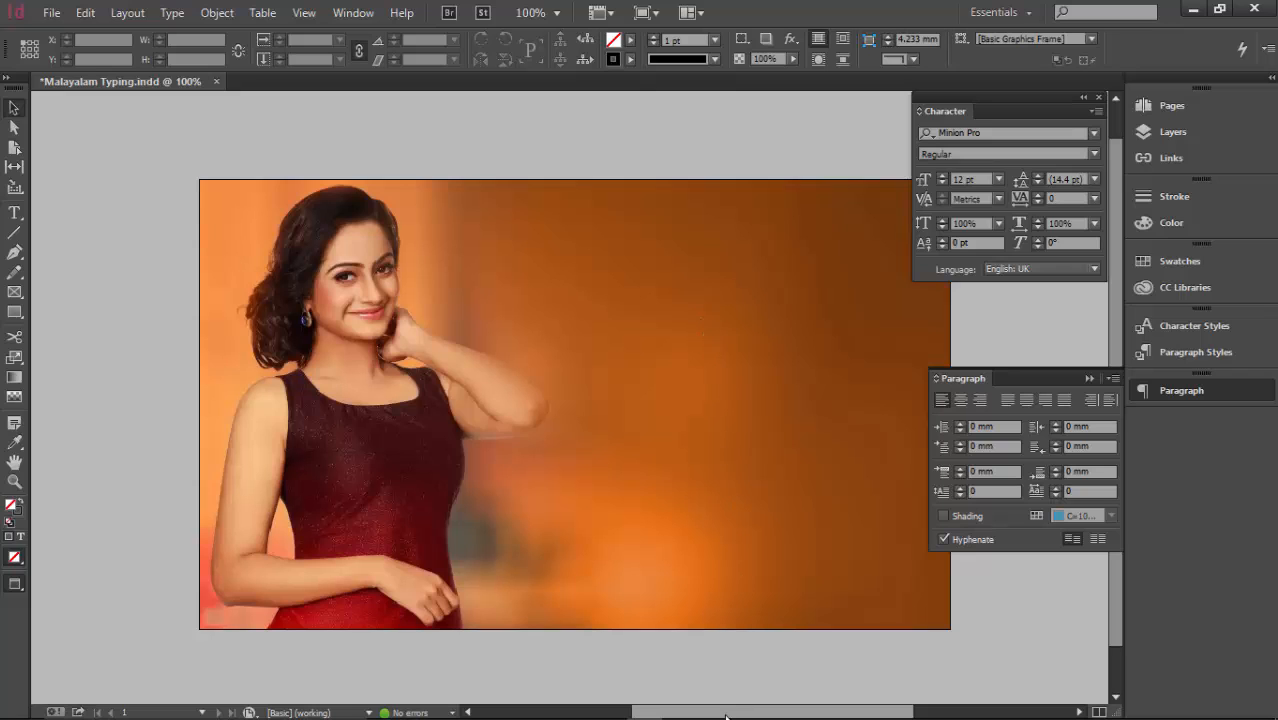
# - Switch to the blank Word document and set its font to Rachana using the English keyboard
pyautogui.click(786, 703)
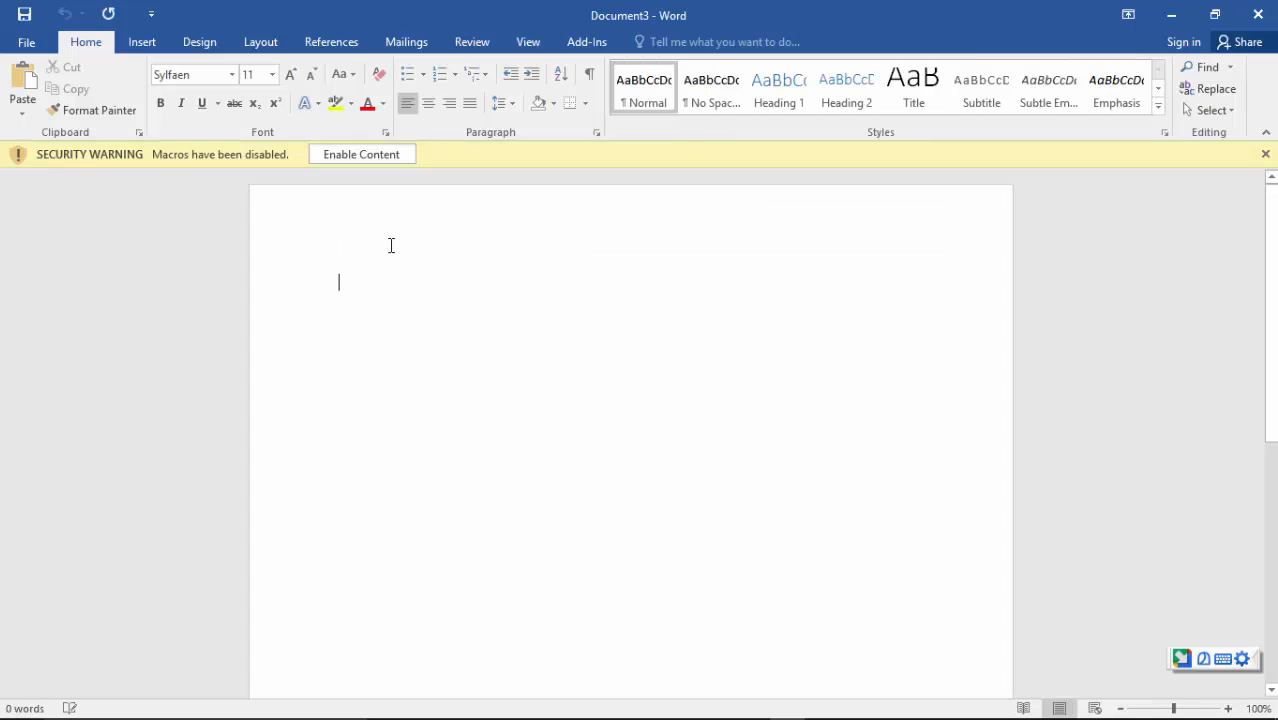
pyautogui.click(231, 74)
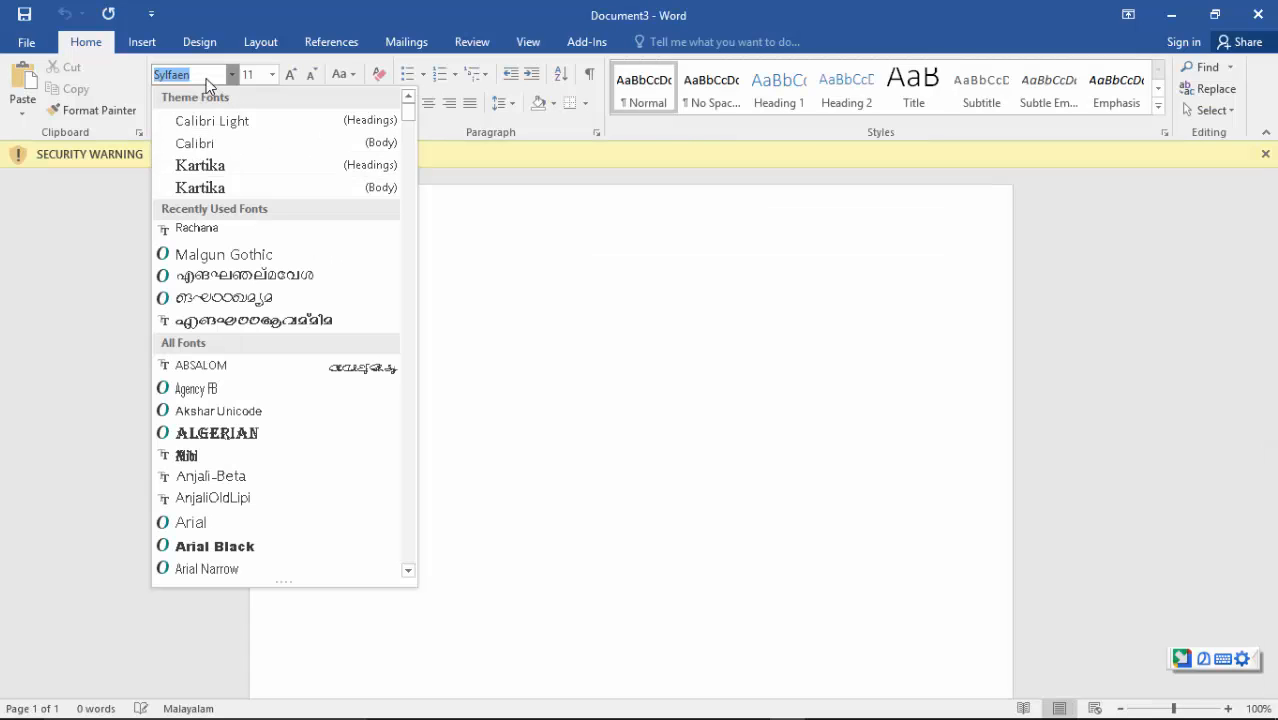
pyautogui.press('super+space')
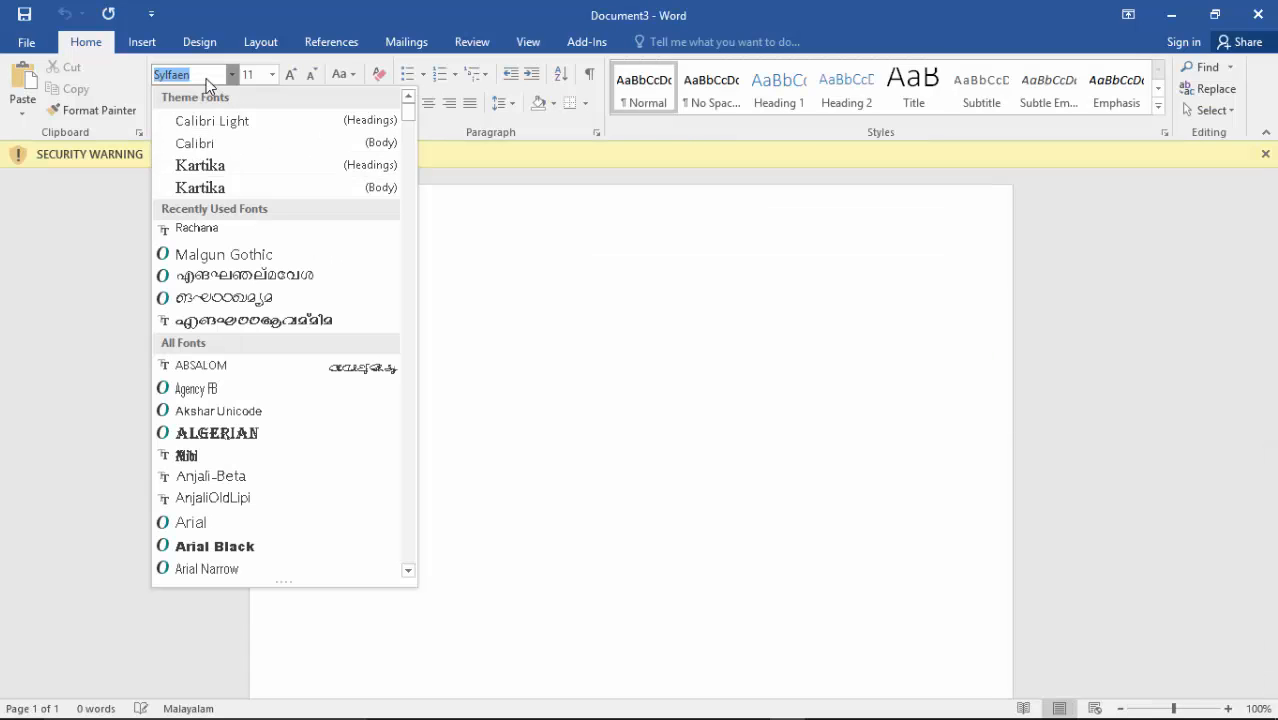
pyautogui.write('Rachana')
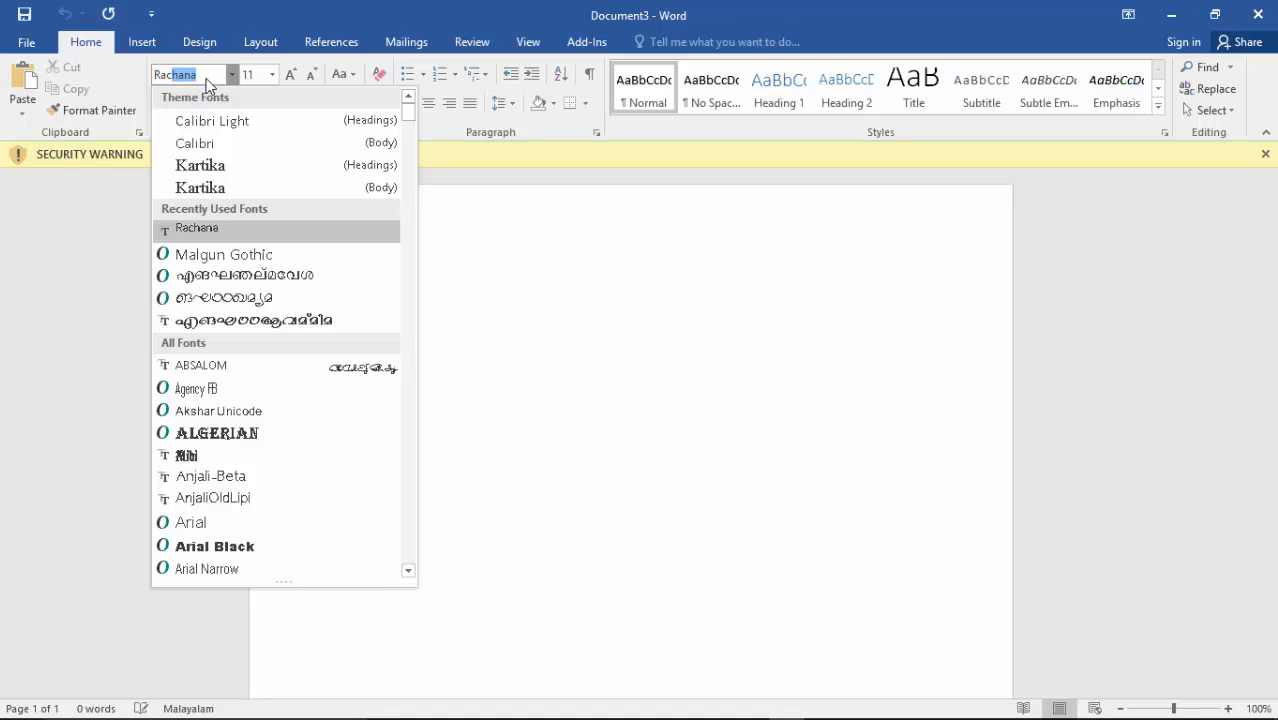
pyautogui.press('Return')
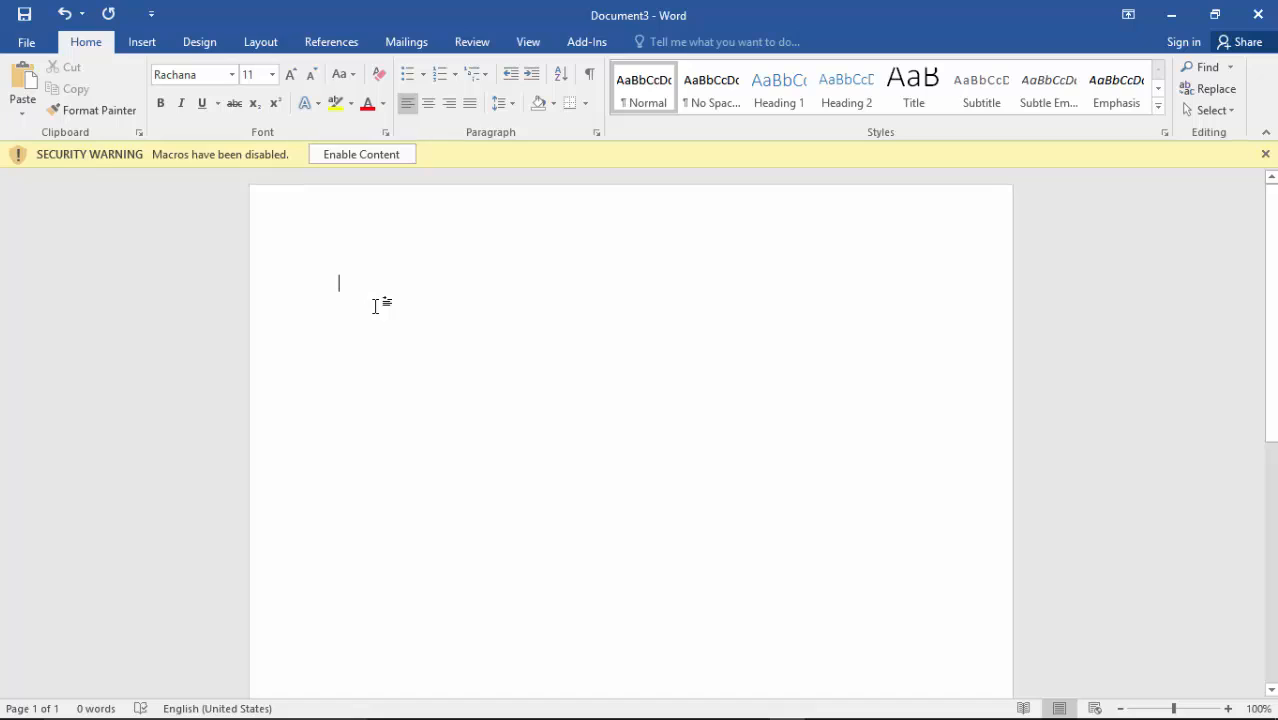
# - Enter "arikil" on the first line and replace it with the transliterated word "അരികിൽ" using the Malayalam keyboard
pyautogui.write('ar')
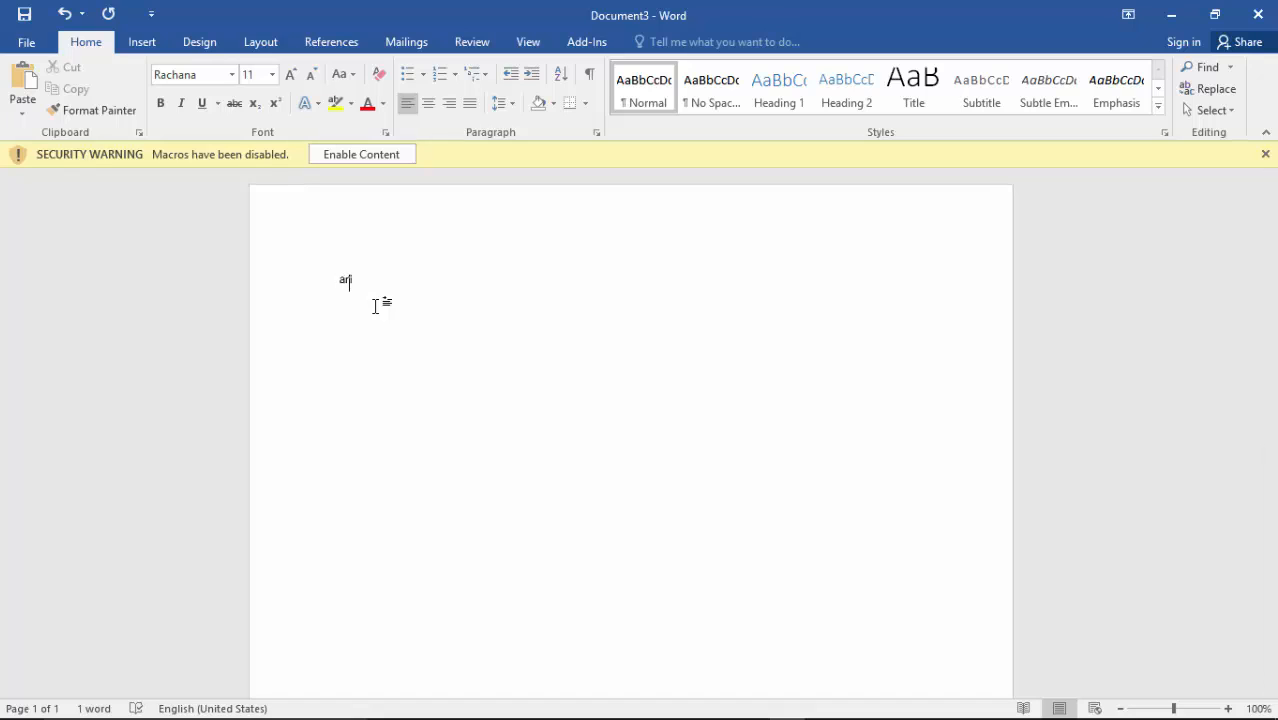
pyautogui.write('ikil')
pyautogui.press('super+space')
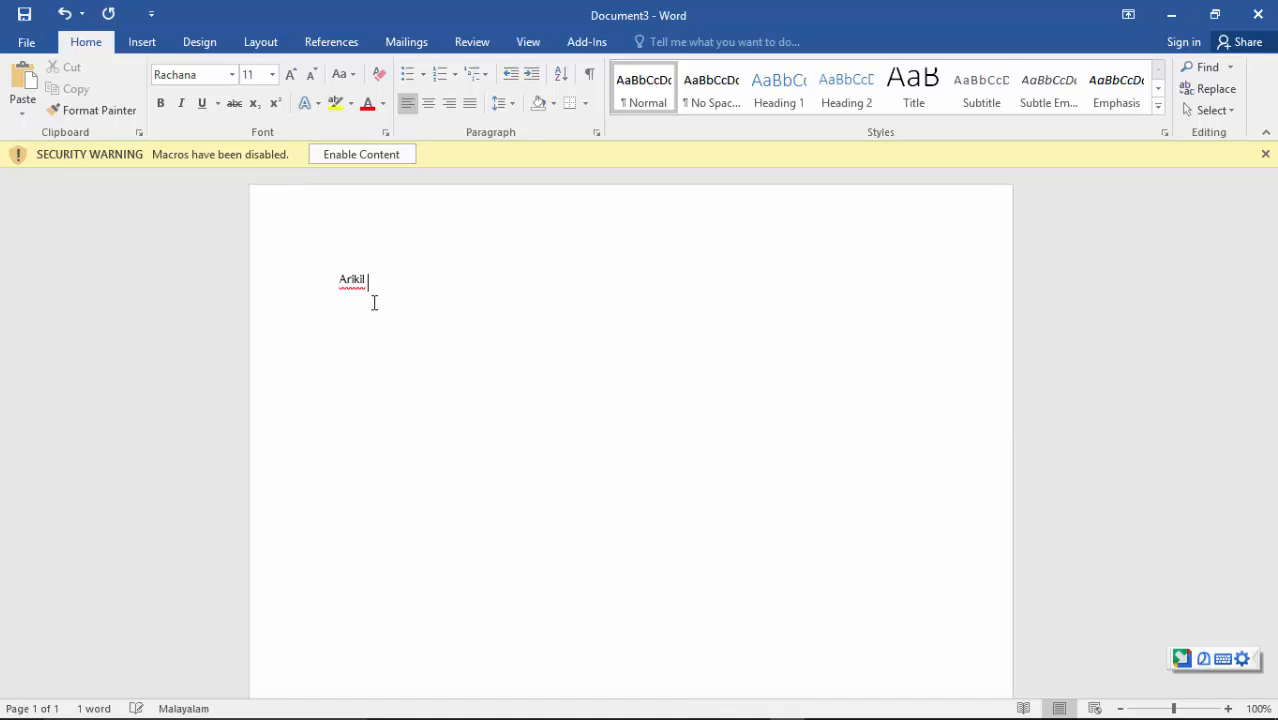
pyautogui.moveTo(380, 283); pyautogui.dragTo(322, 275)
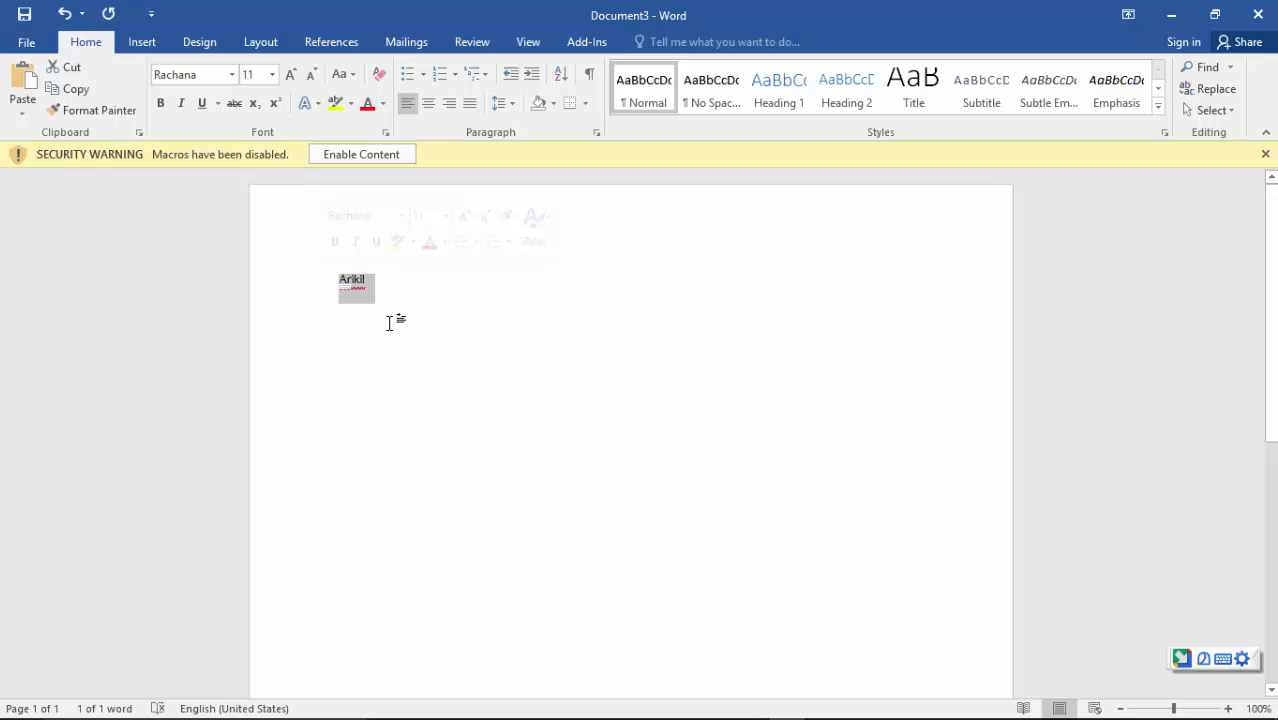
pyautogui.write('aru')
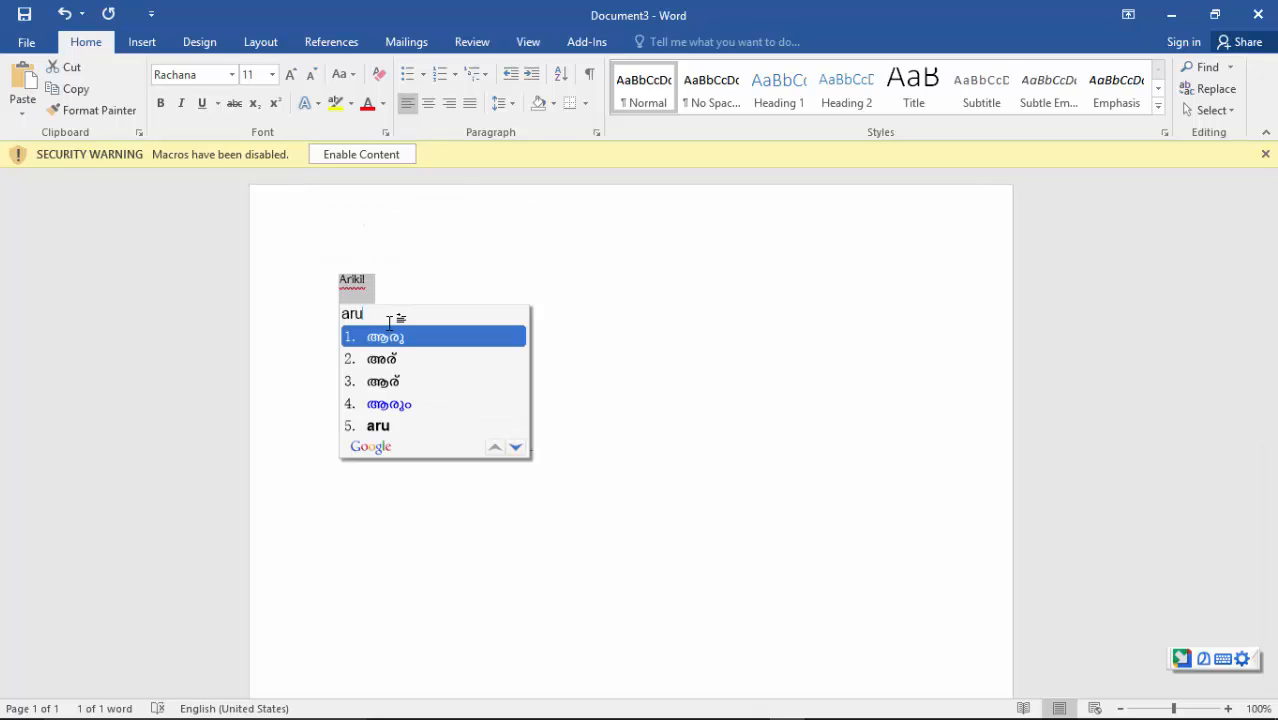
pyautogui.press('BackSpace')
pyautogui.write('ikil')
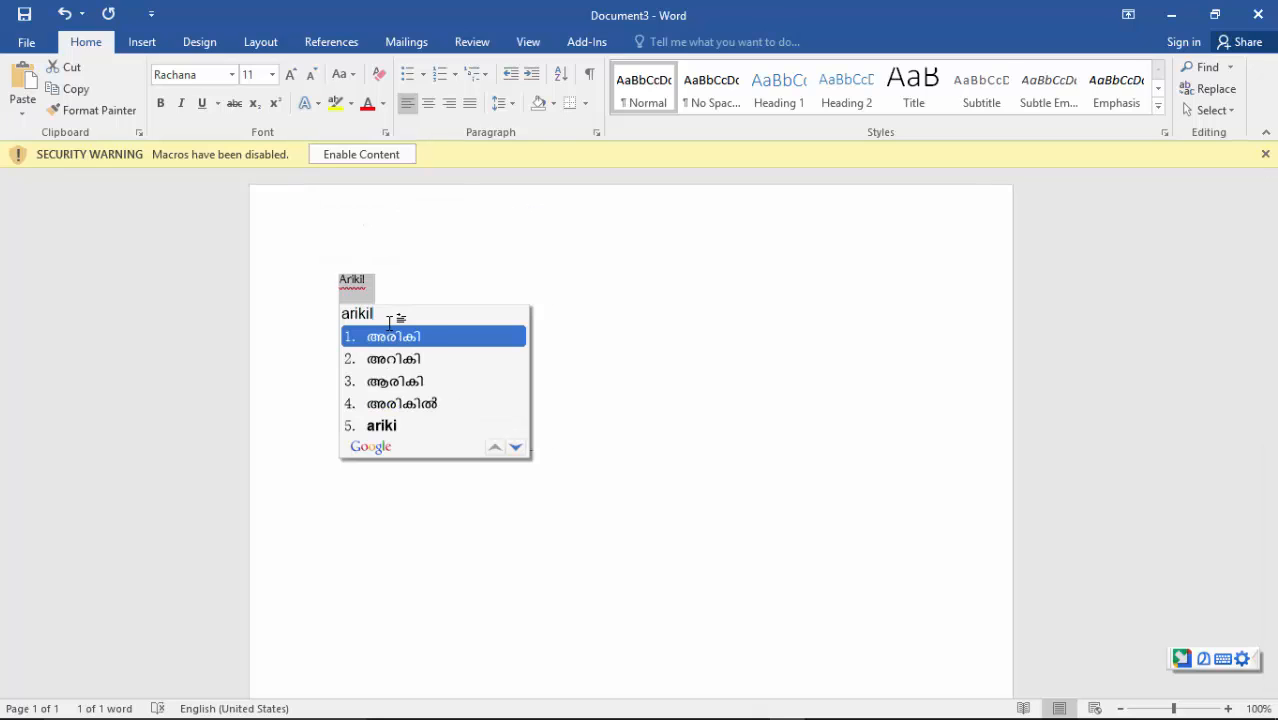
pyautogui.press('space')
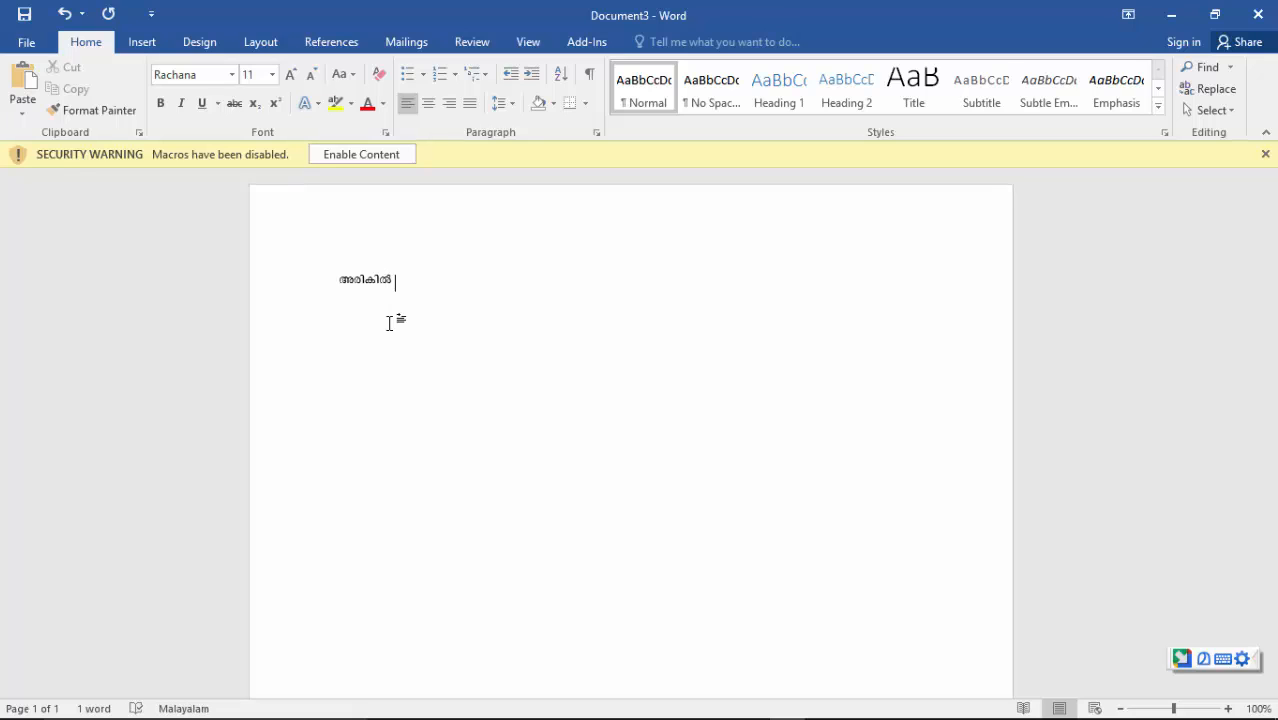
# - Complete the first line with "നീ ഉണ്ടായിരുന്നെങ്കിൽ" by transliterating "nee undaayirunnenkil"
pyautogui.write('nee')
pyautogui.press('space')
pyautogui.write('un')
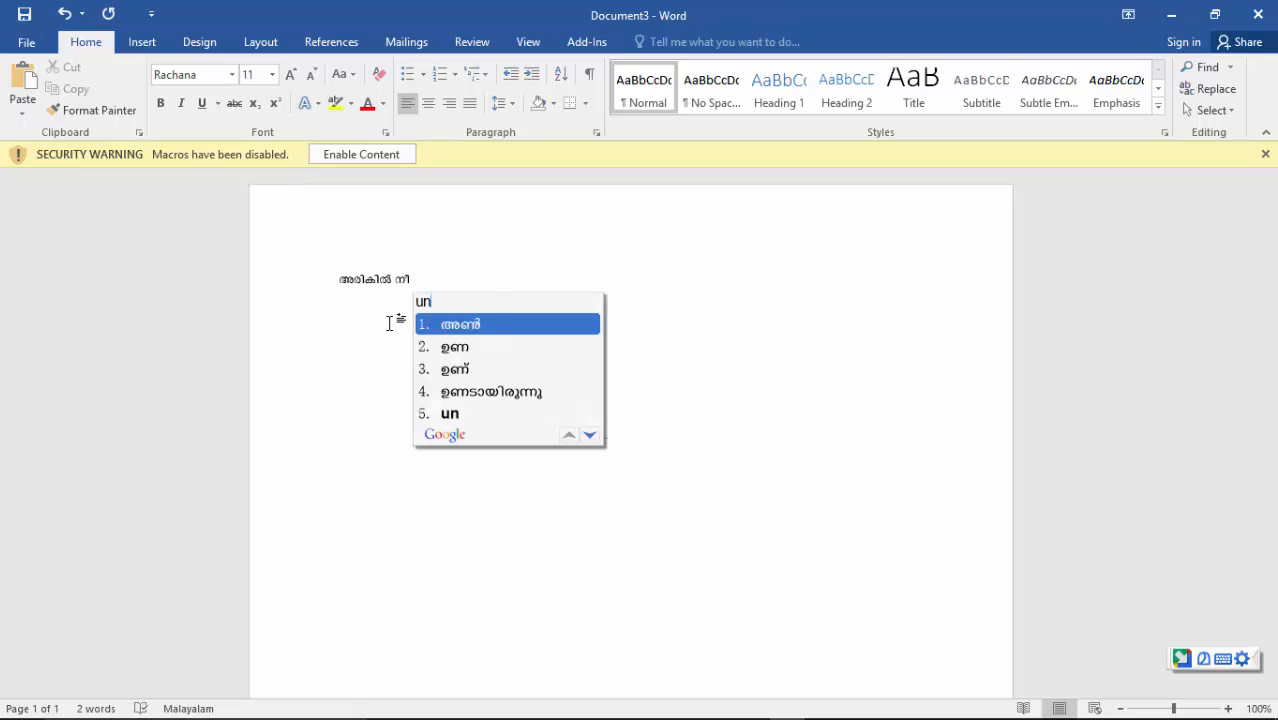
pyautogui.write('daayi')
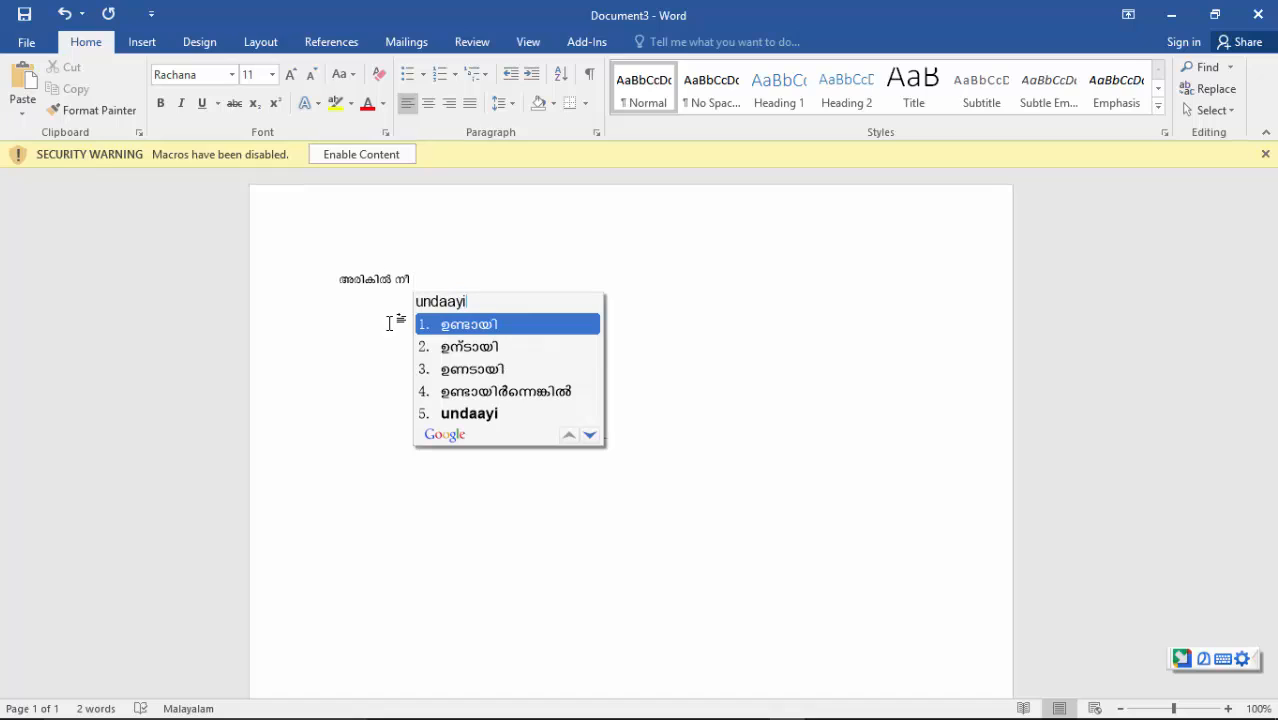
pyautogui.write('runnenk')
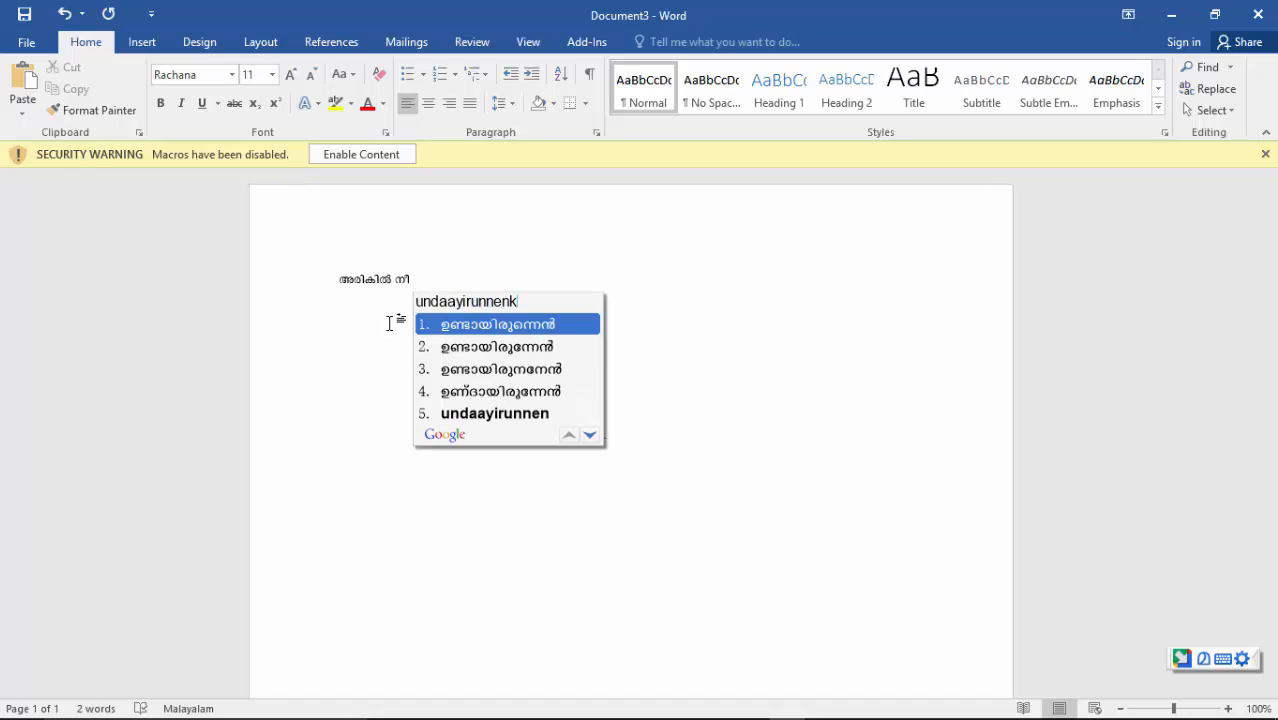
pyautogui.write('il')
pyautogui.press('space')
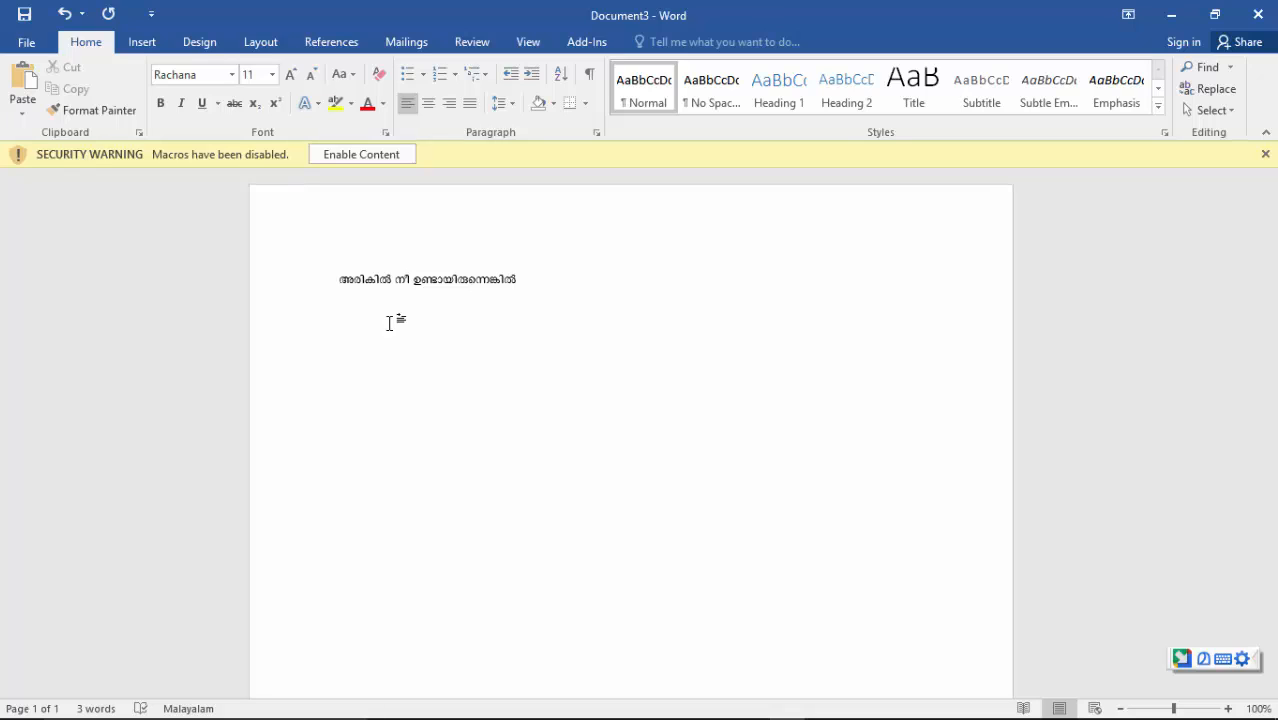
# - Add the second line "ഒരുമാത്ര വെറുതേ നിനച്ചുപോയീ" by transliterating "orumaathra veruthe ninachupoyee"
pyautogui.press('Return')
pyautogui.write('orumaa')
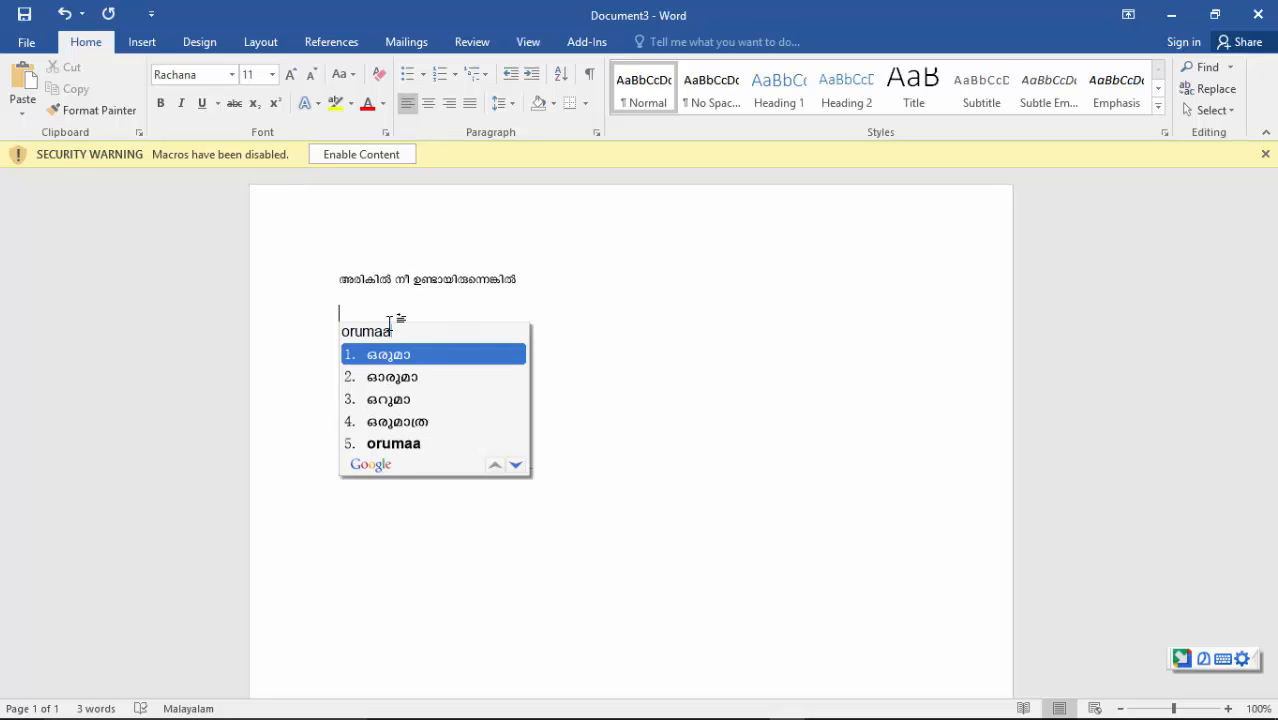
pyautogui.write('thra')
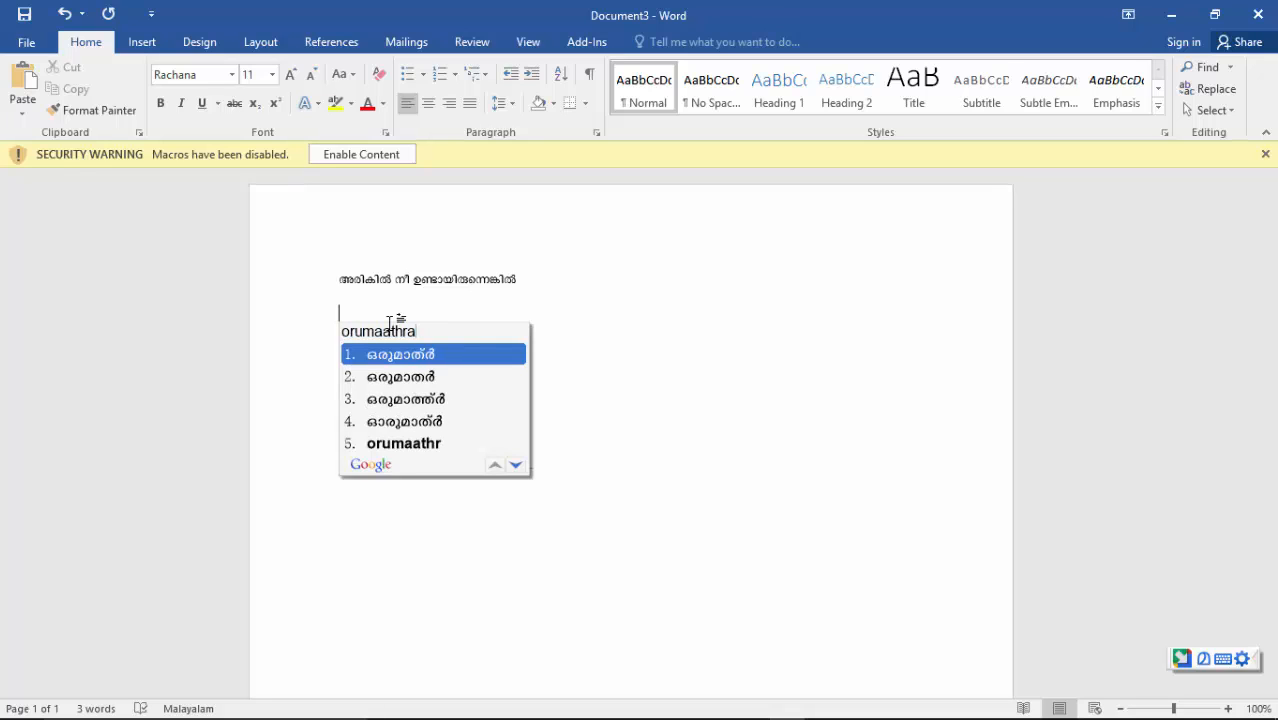
pyautogui.press('space')
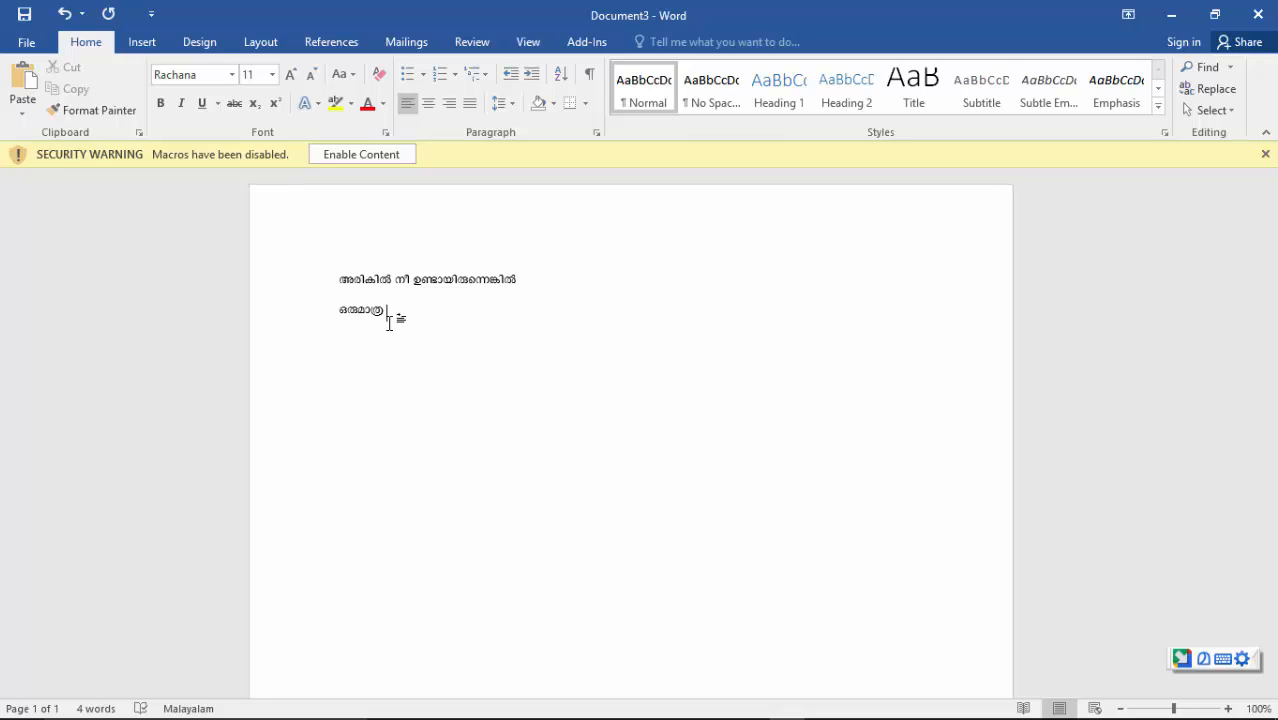
pyautogui.write('veruthe')
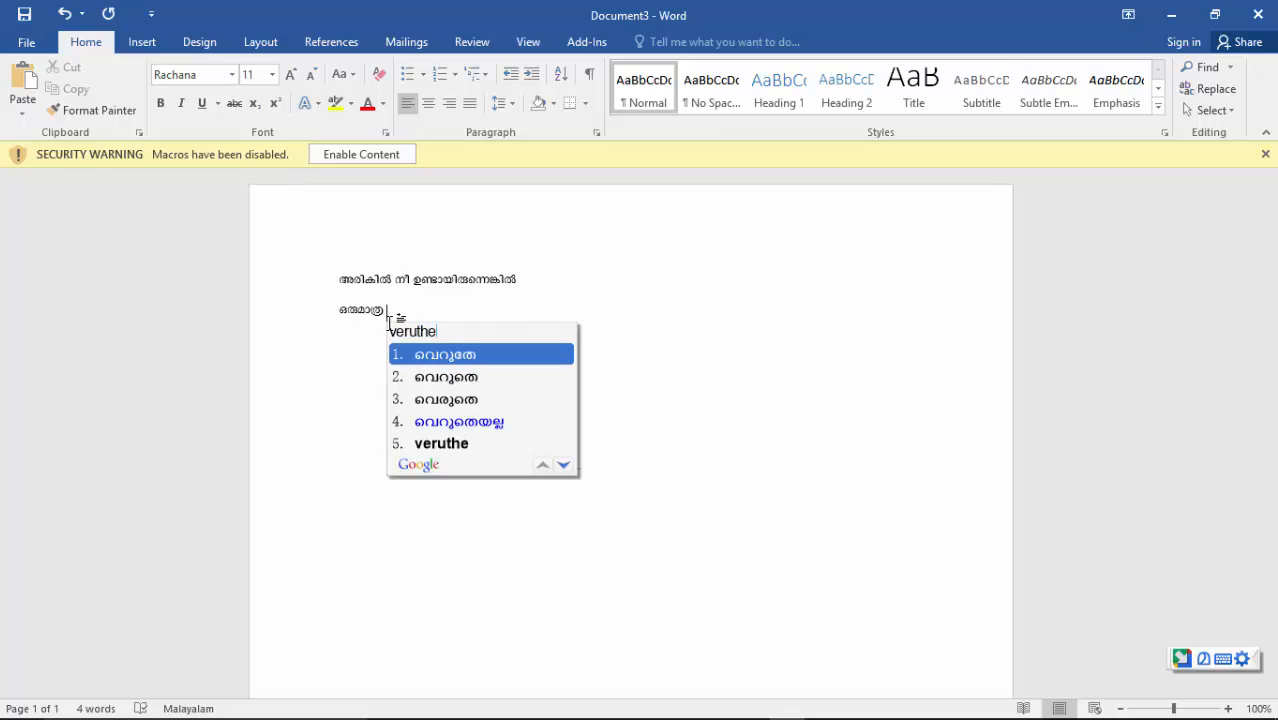
pyautogui.press('space')
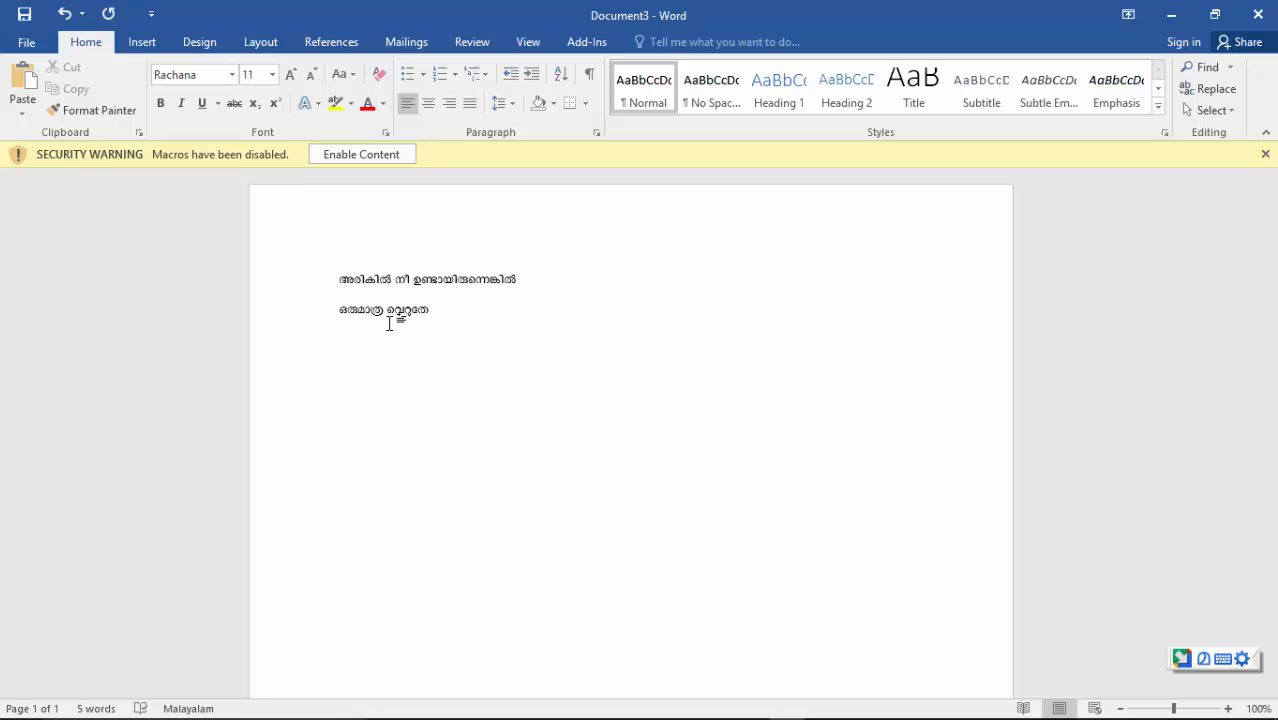
pyautogui.write('nin')
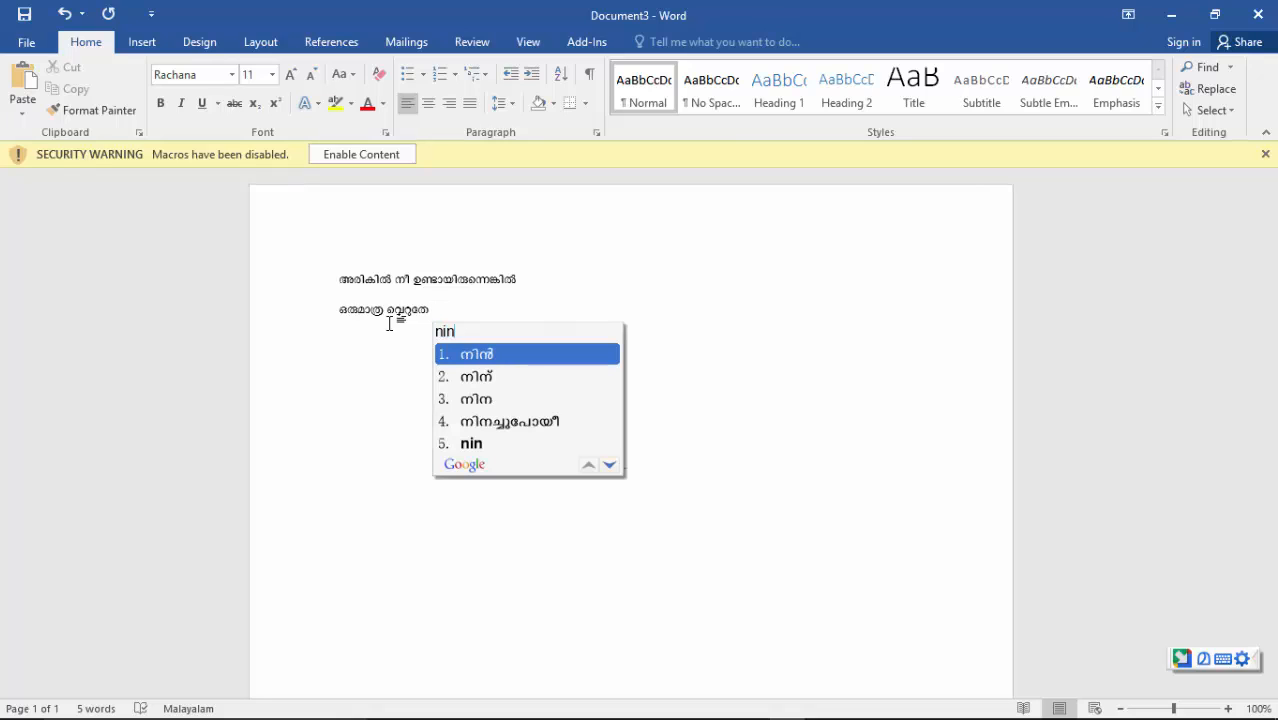
pyautogui.write('achu')
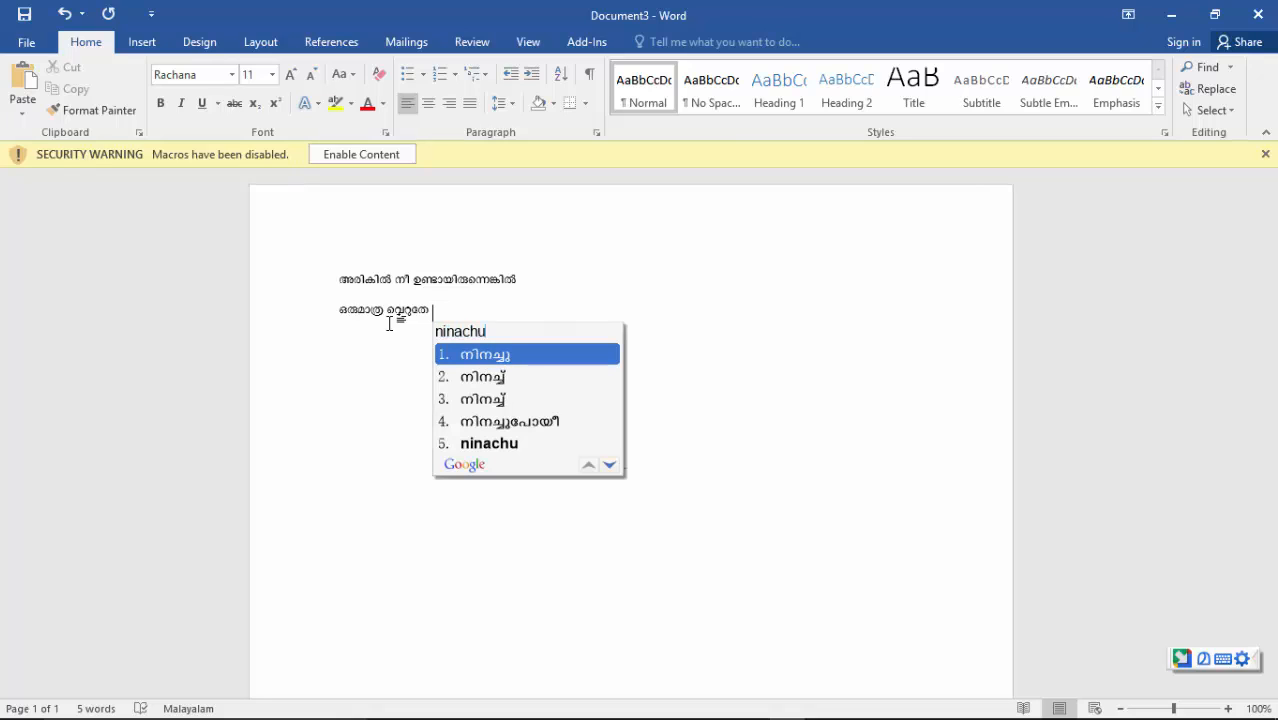
pyautogui.write('poyee')
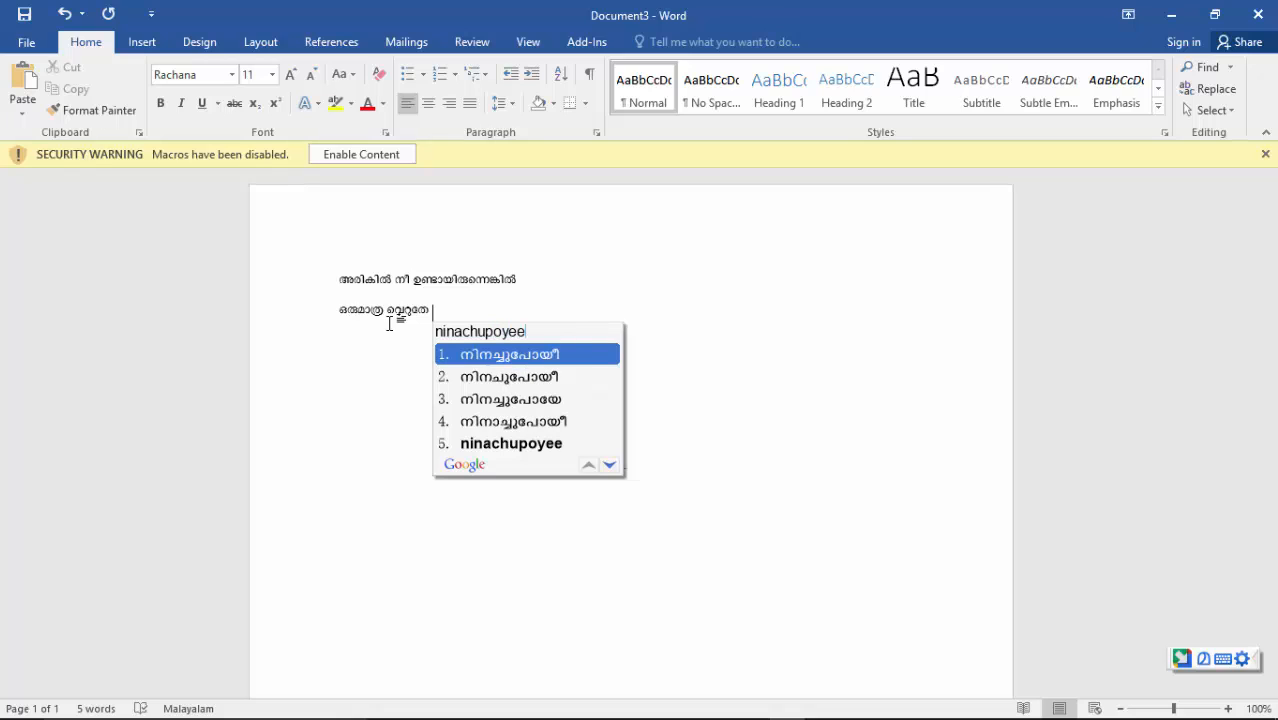
pyautogui.press('Return')
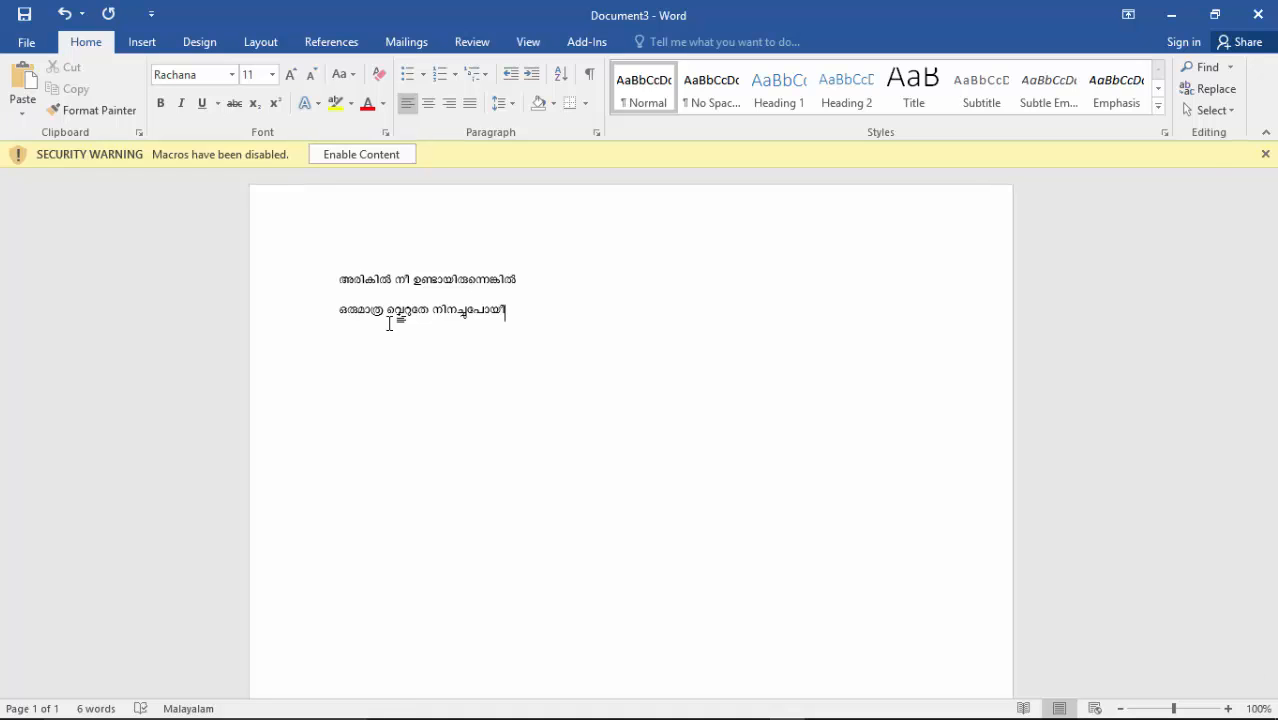
# - Save the document to the Desktop as അരികില്.docx, replacing the existing file, and close it
pyautogui.hotkey('ctrl', 's')
pyautogui.click(499, 184)
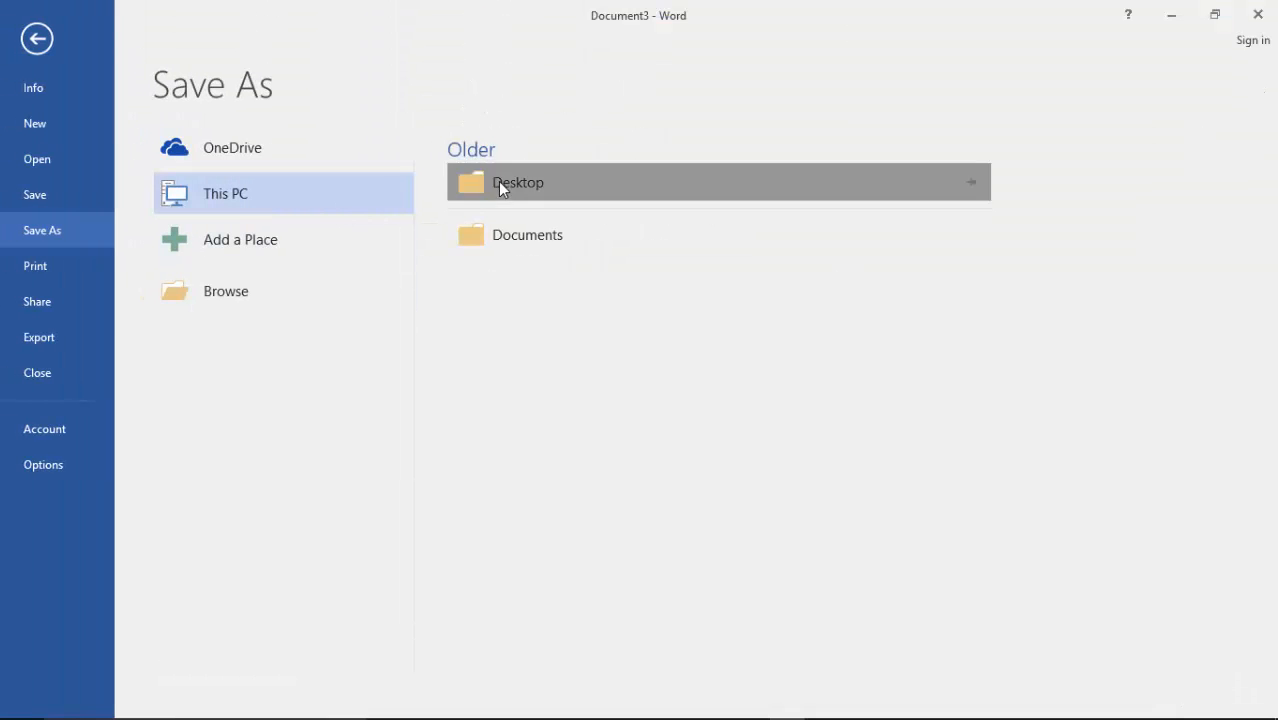
pyautogui.click(75, 137)
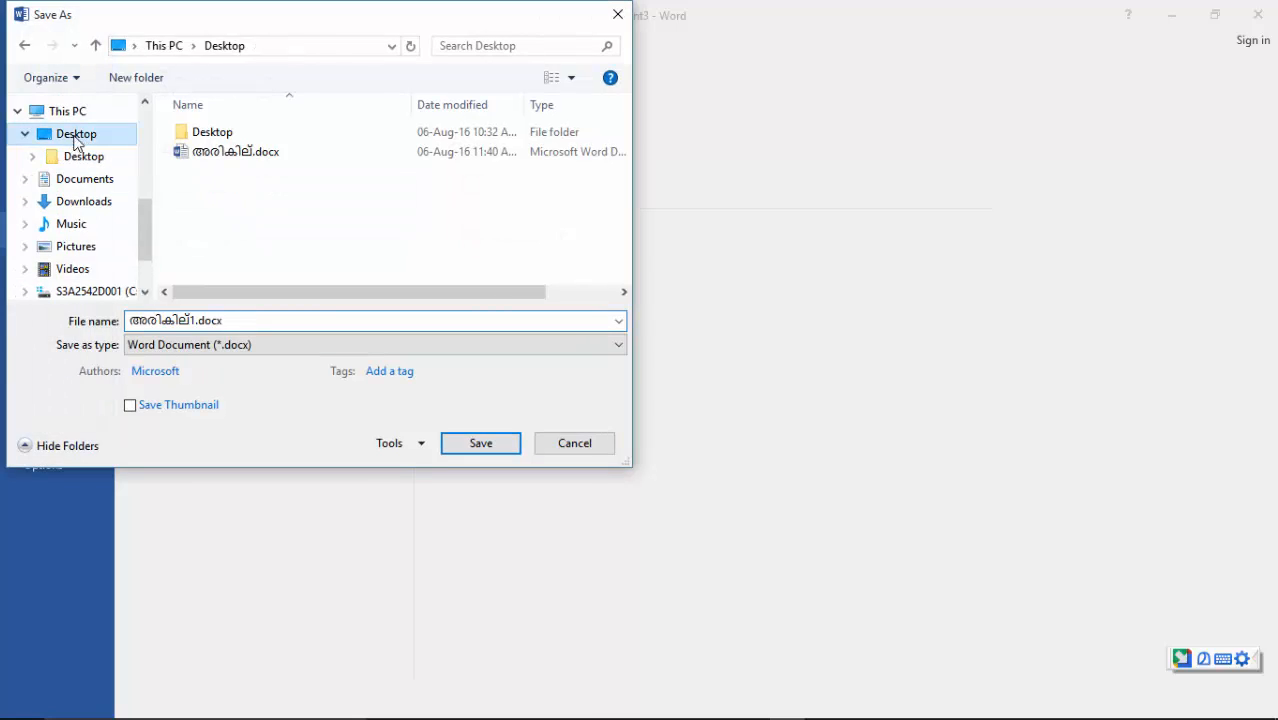
pyautogui.click(230, 152)
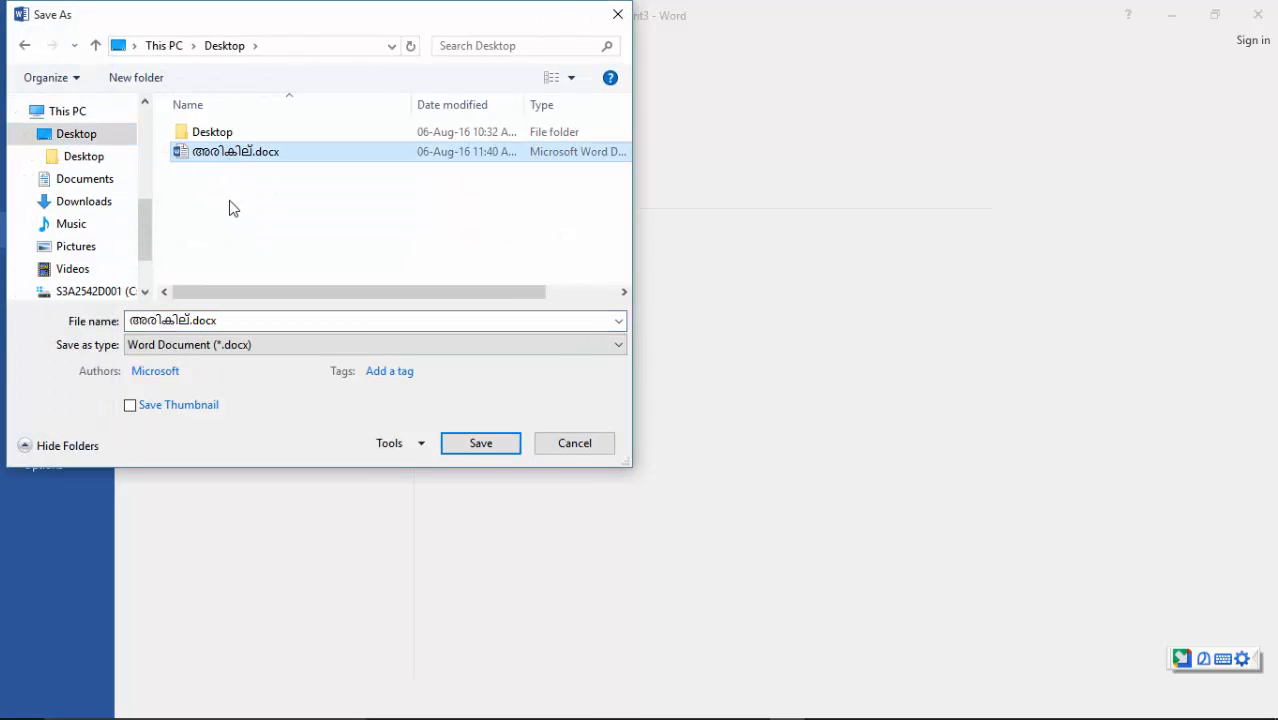
pyautogui.click(481, 452)
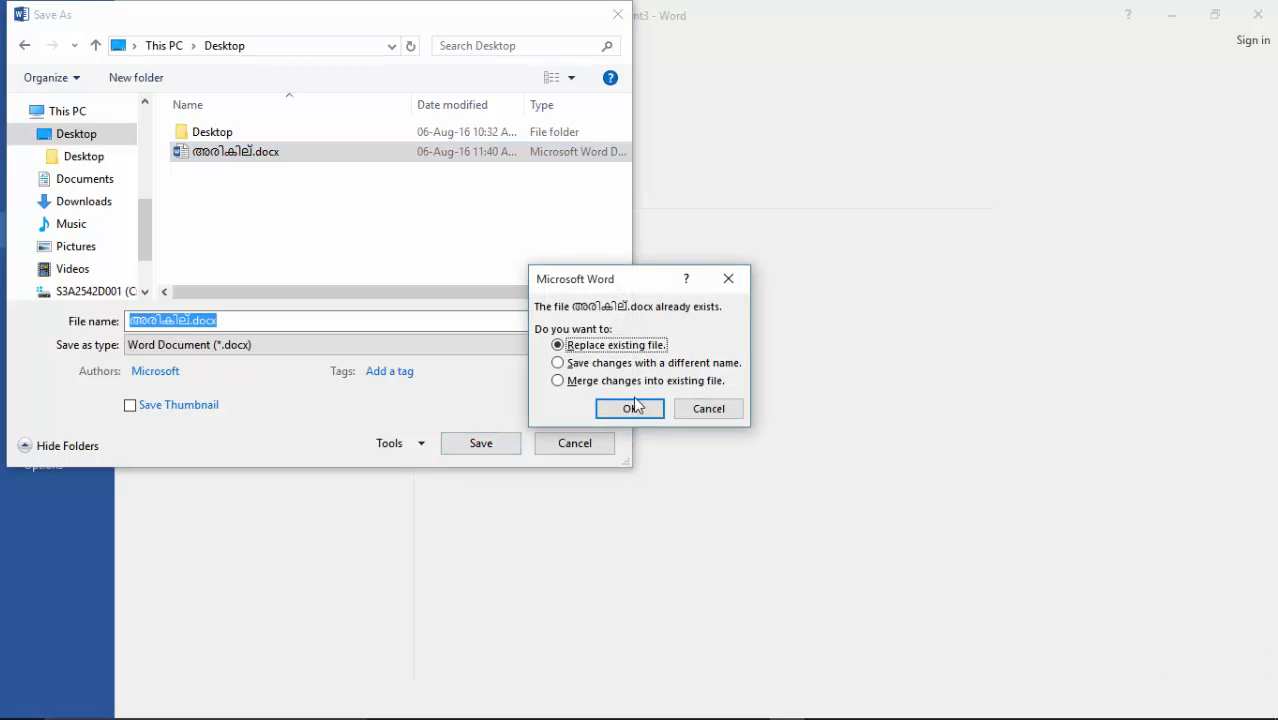
pyautogui.click(631, 409)
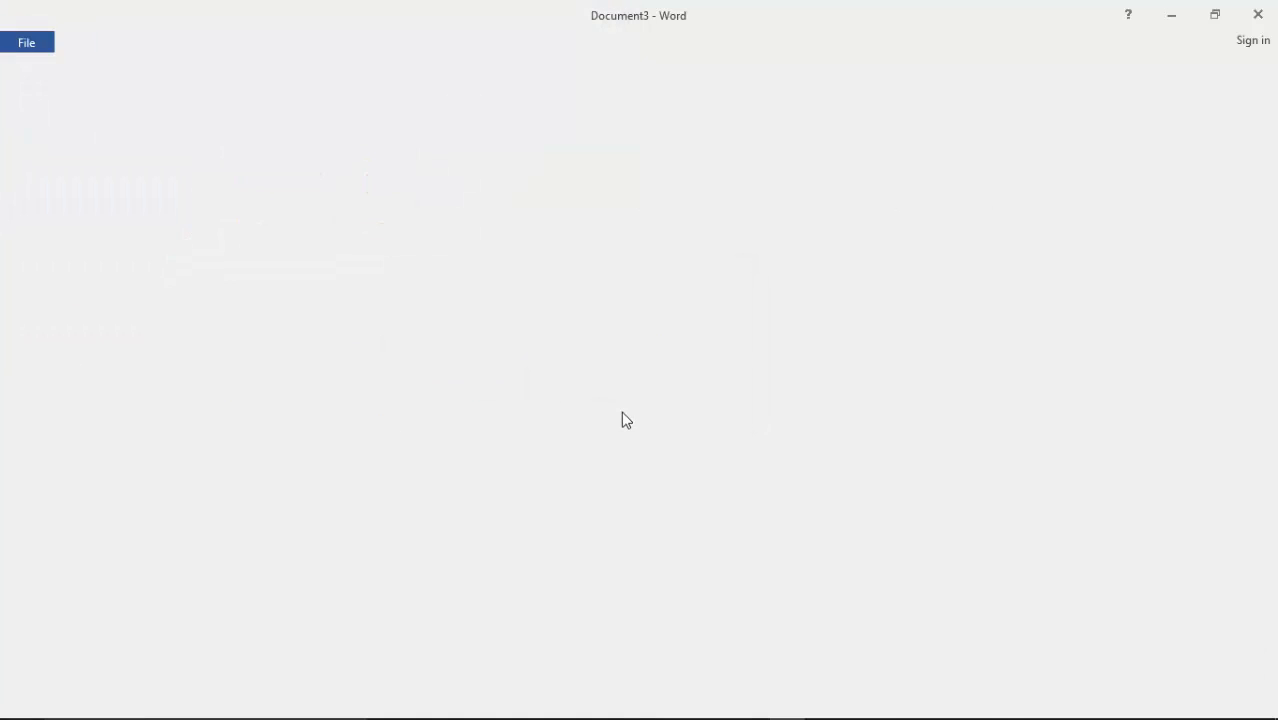
pyautogui.hotkey('ctrl', 'w')
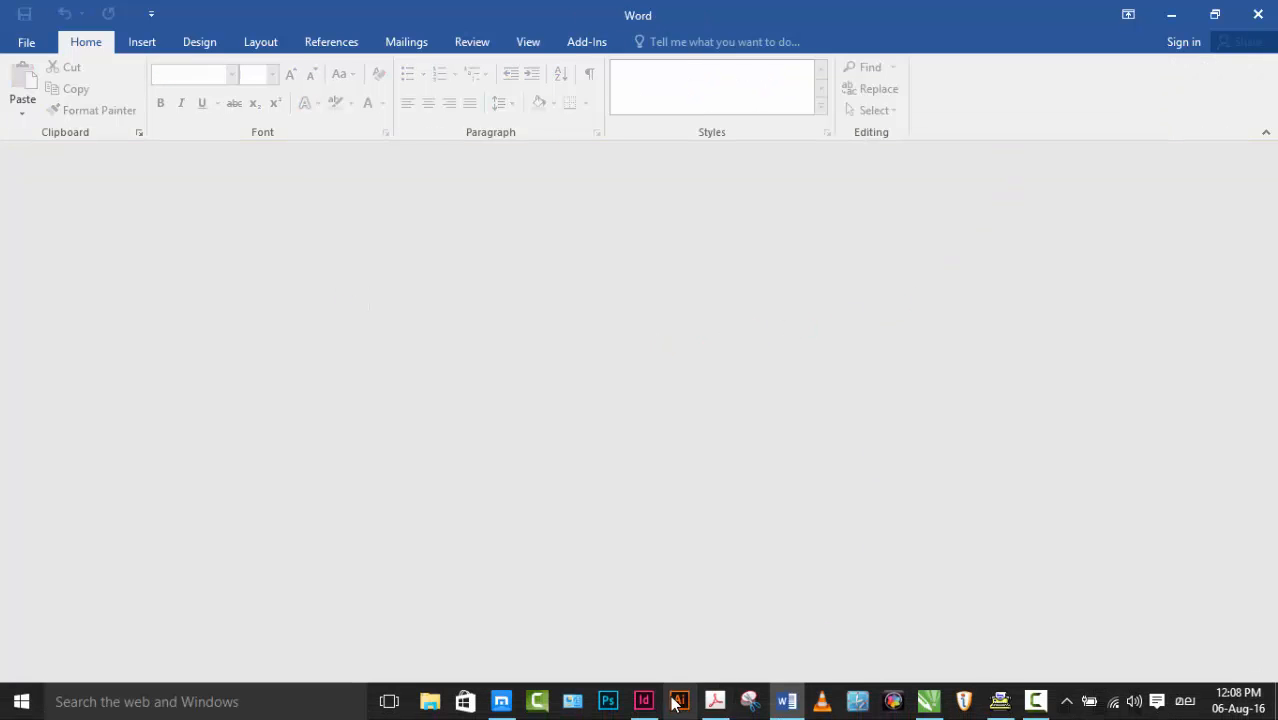
# - Switch to InDesign and load അരികില്.docx from the Desktop with the Place command
pyautogui.click(647, 701)
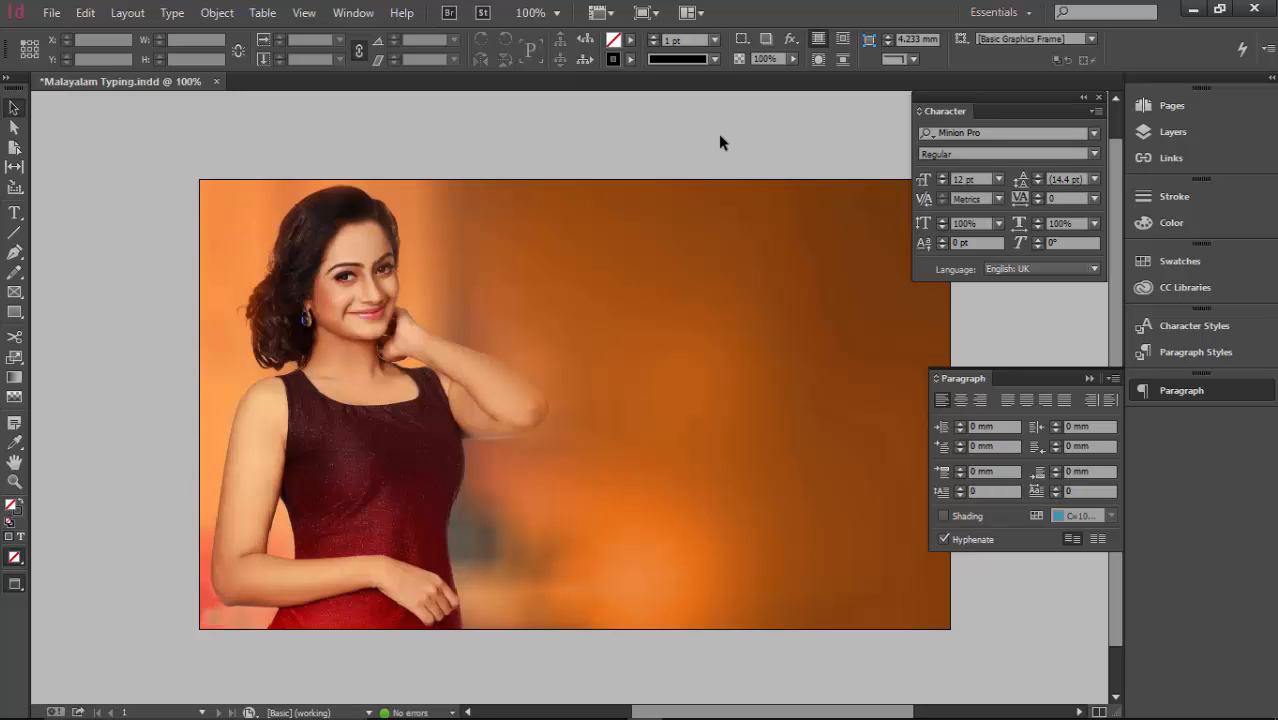
pyautogui.click(51, 12)
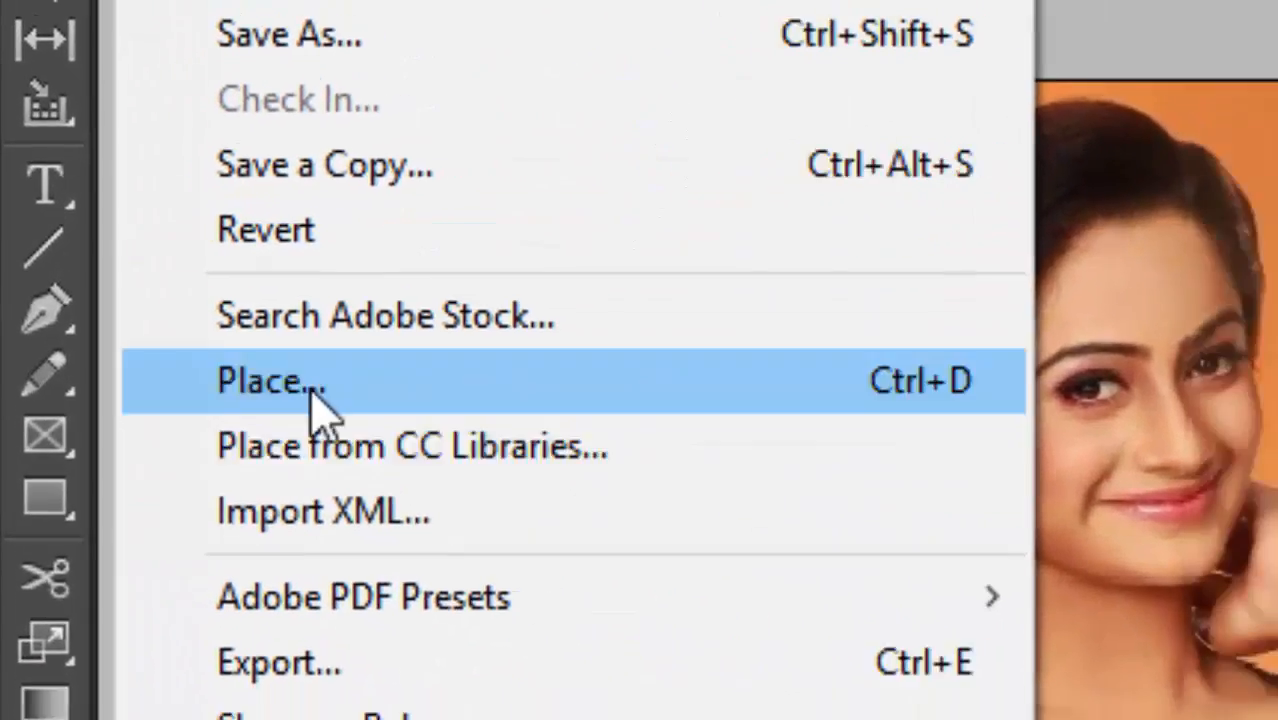
pyautogui.click(312, 392)
pyautogui.click(668, 266)
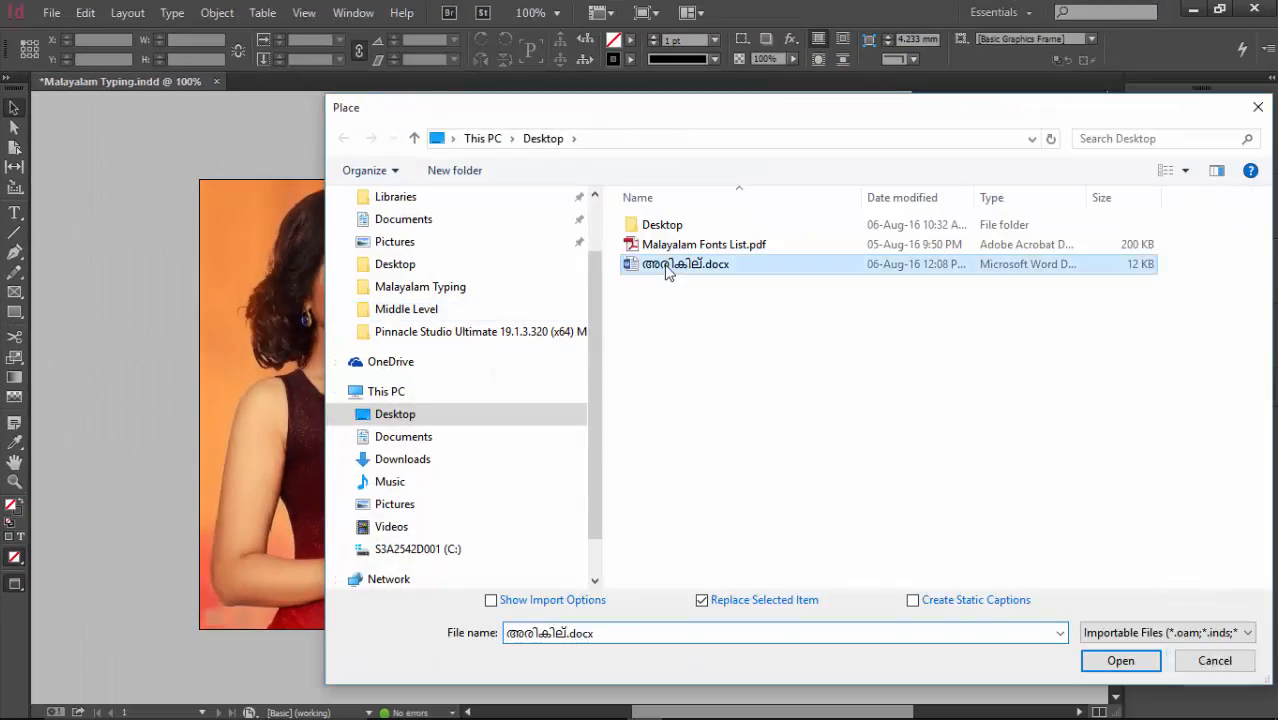
pyautogui.doubleClick(668, 268)
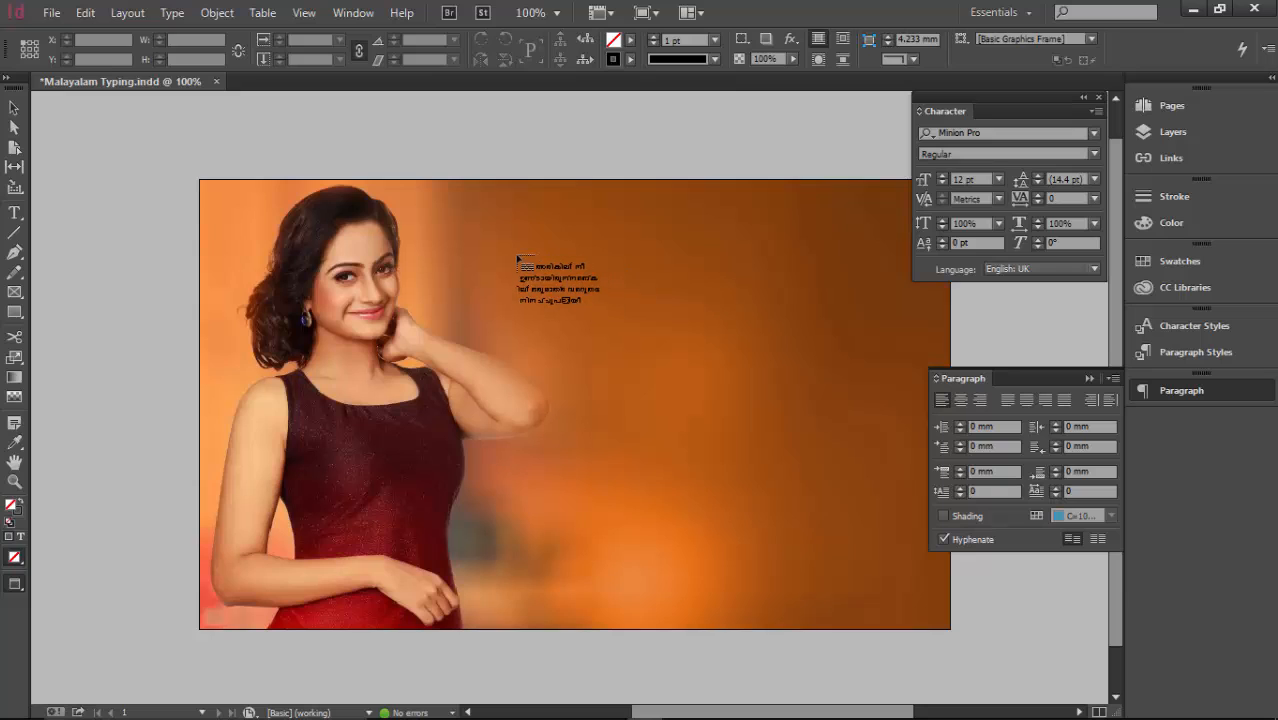
# - Place the loaded verse over the photo, shrink its frame, and scale frame and text to about 113 × 36 mm beside the woman
pyautogui.click(518, 257)
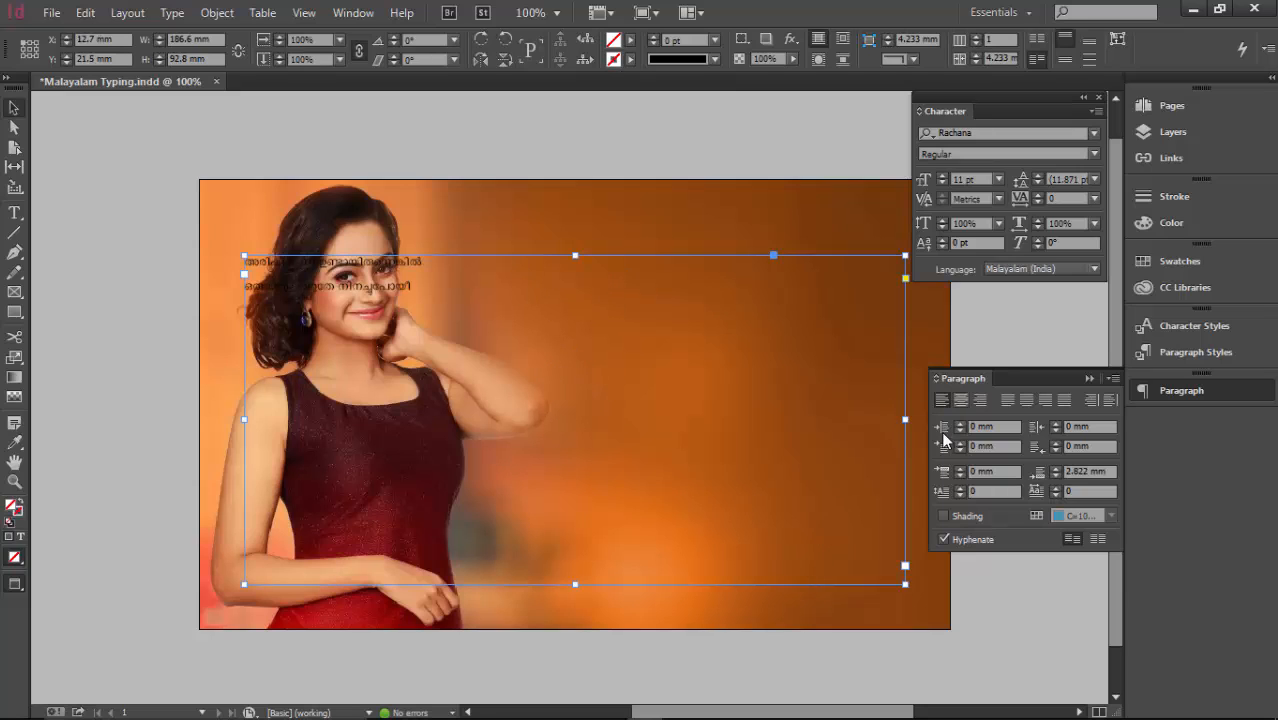
pyautogui.moveTo(905, 584); pyautogui.dragTo(742, 300)
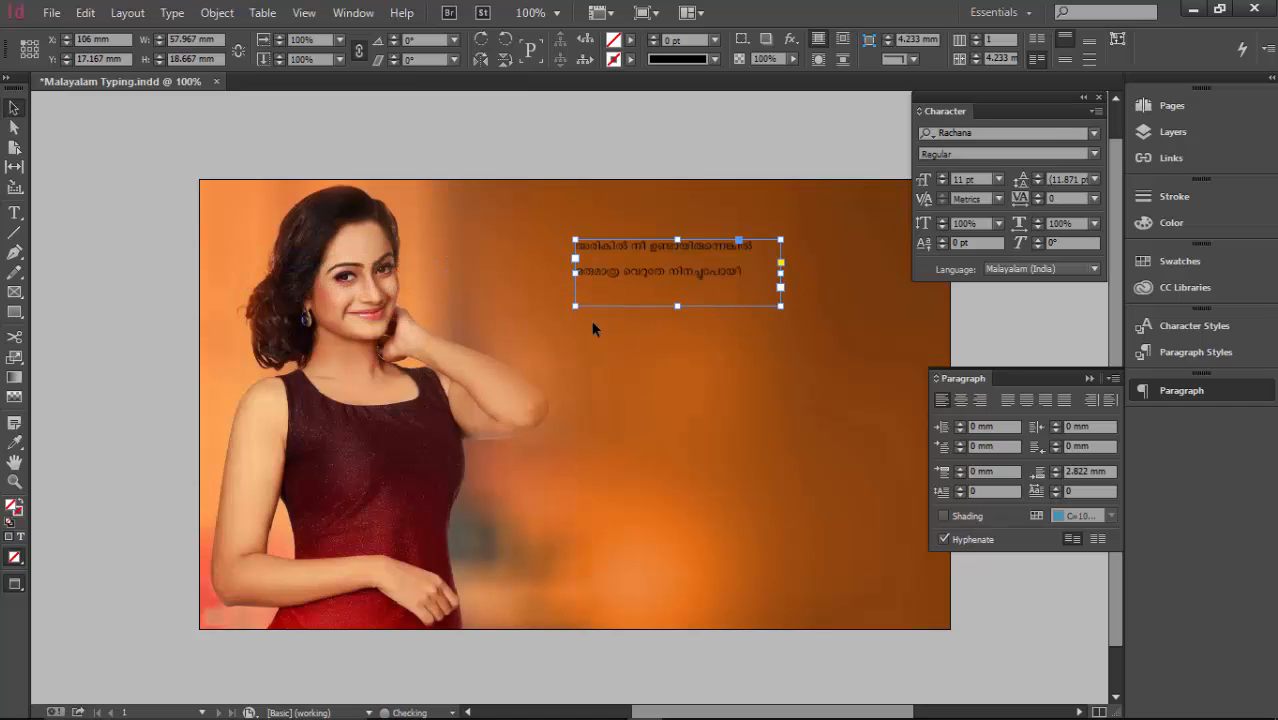
pyautogui.moveTo(575, 303); pyautogui.dragTo(735, 348)
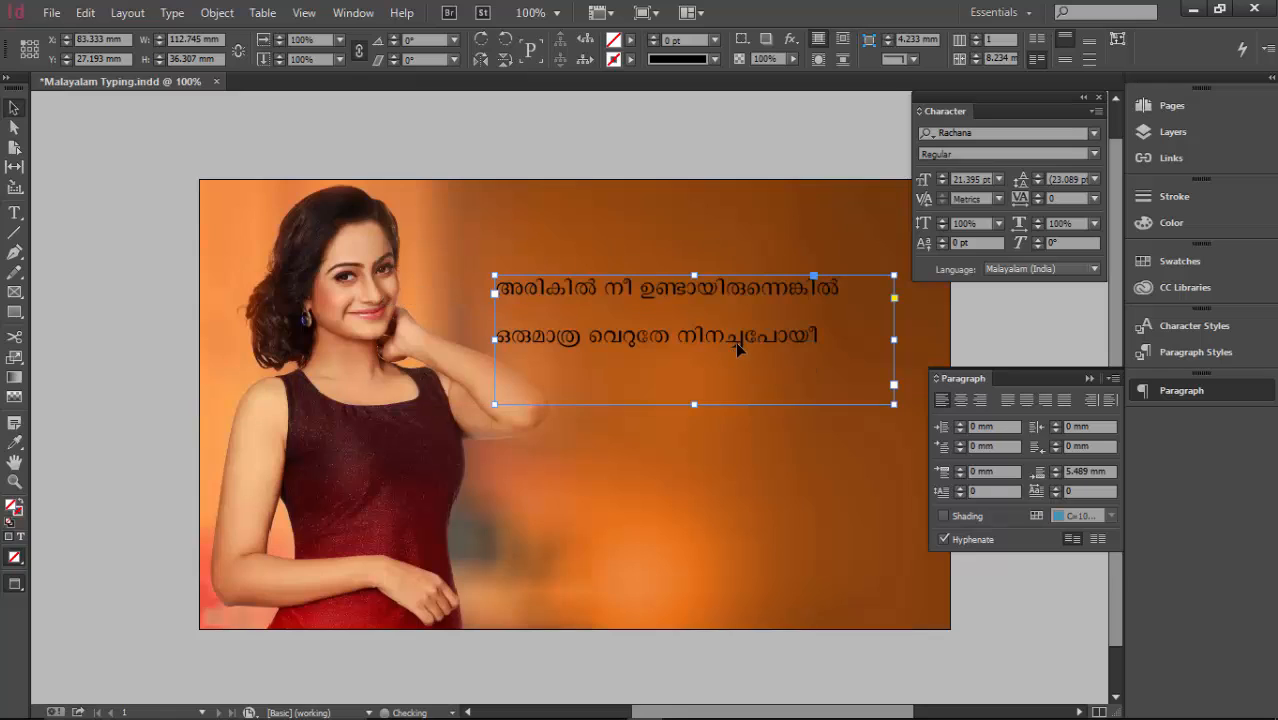
# - Apply the Adobe World-Ready Single-line Composer to all of the verse text
pyautogui.doubleClick(735, 343)
pyautogui.hotkey('ctrl', 'a')
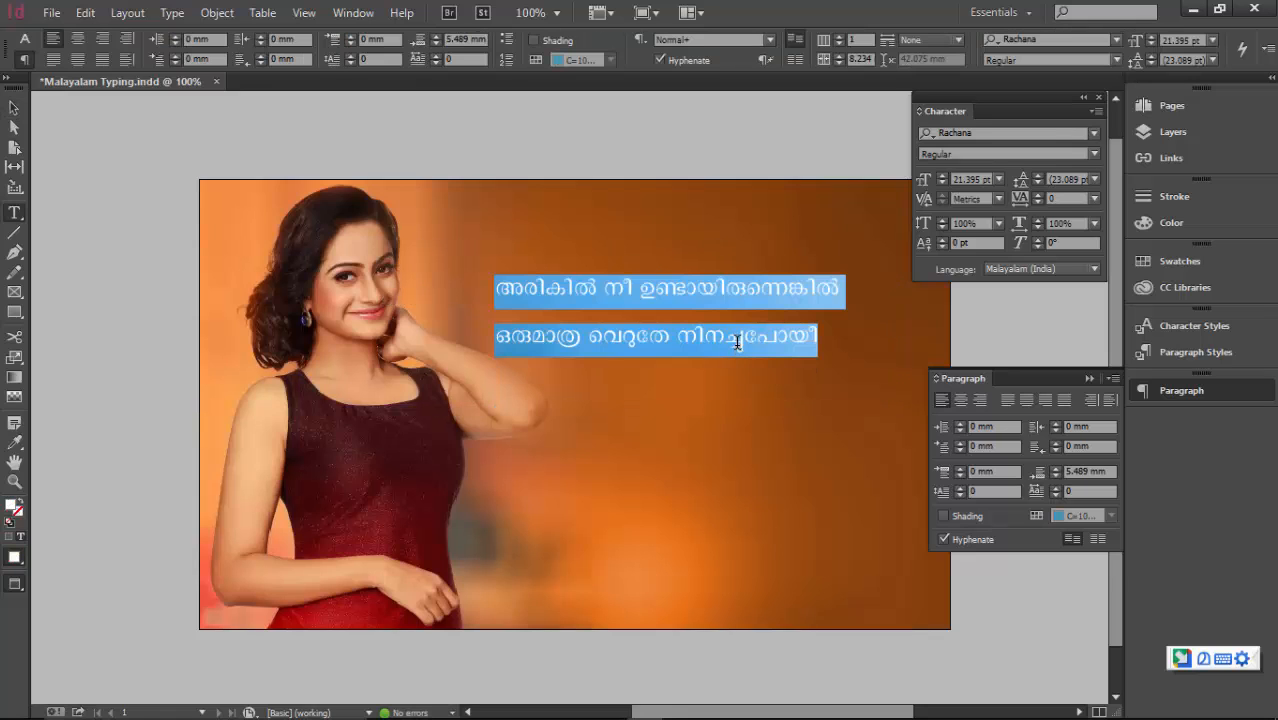
pyautogui.click(1112, 379)
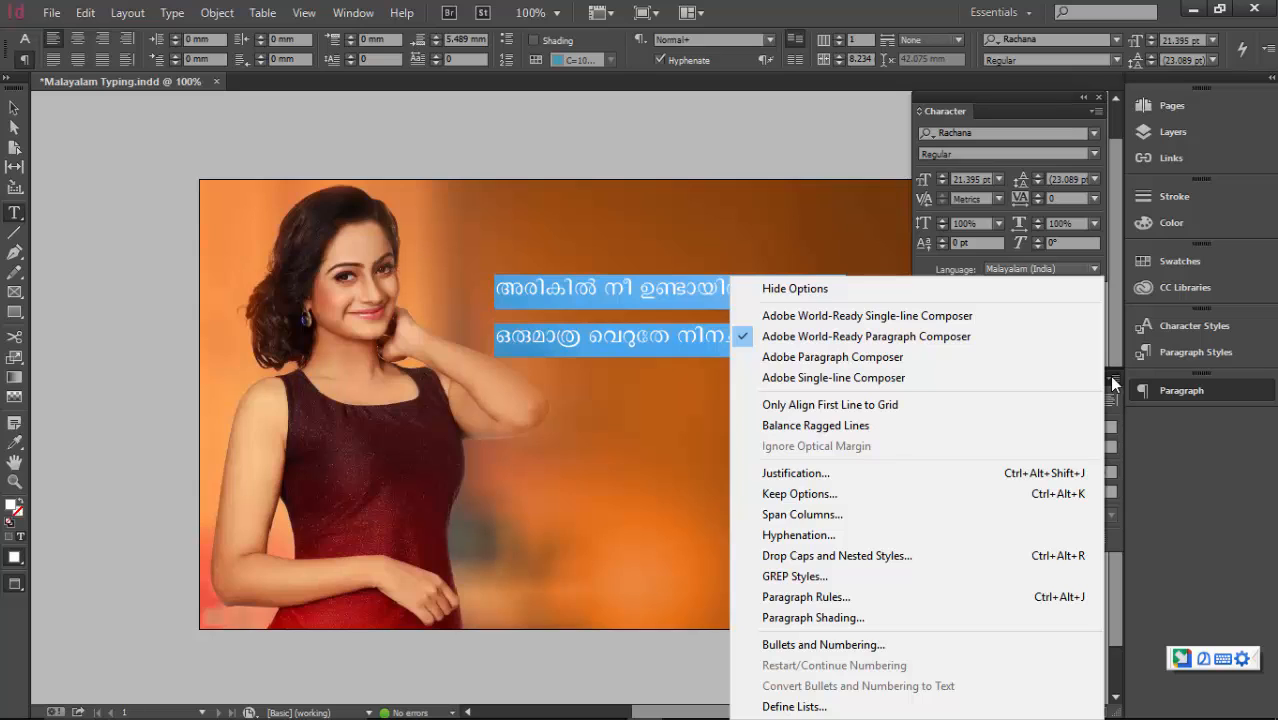
pyautogui.click(760, 316)
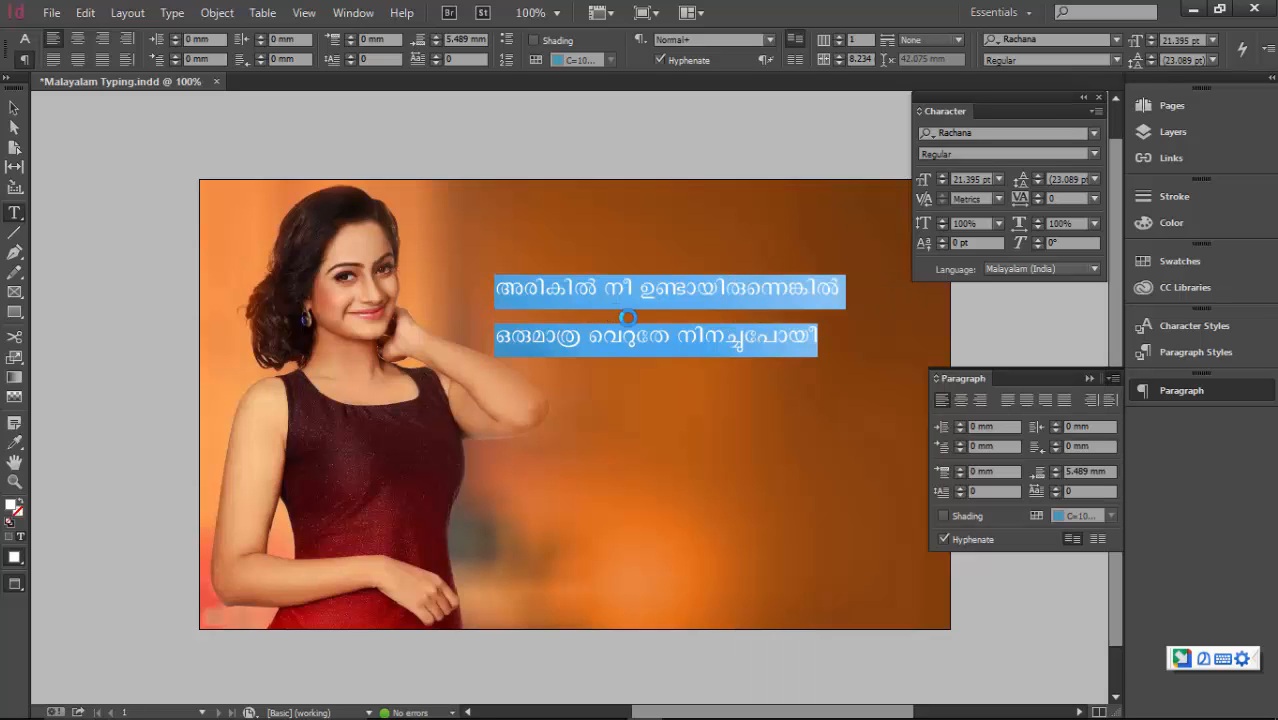
# - Nudge the verse frame slightly and colour its text with the [Paper] swatch
pyautogui.click(820, 336)
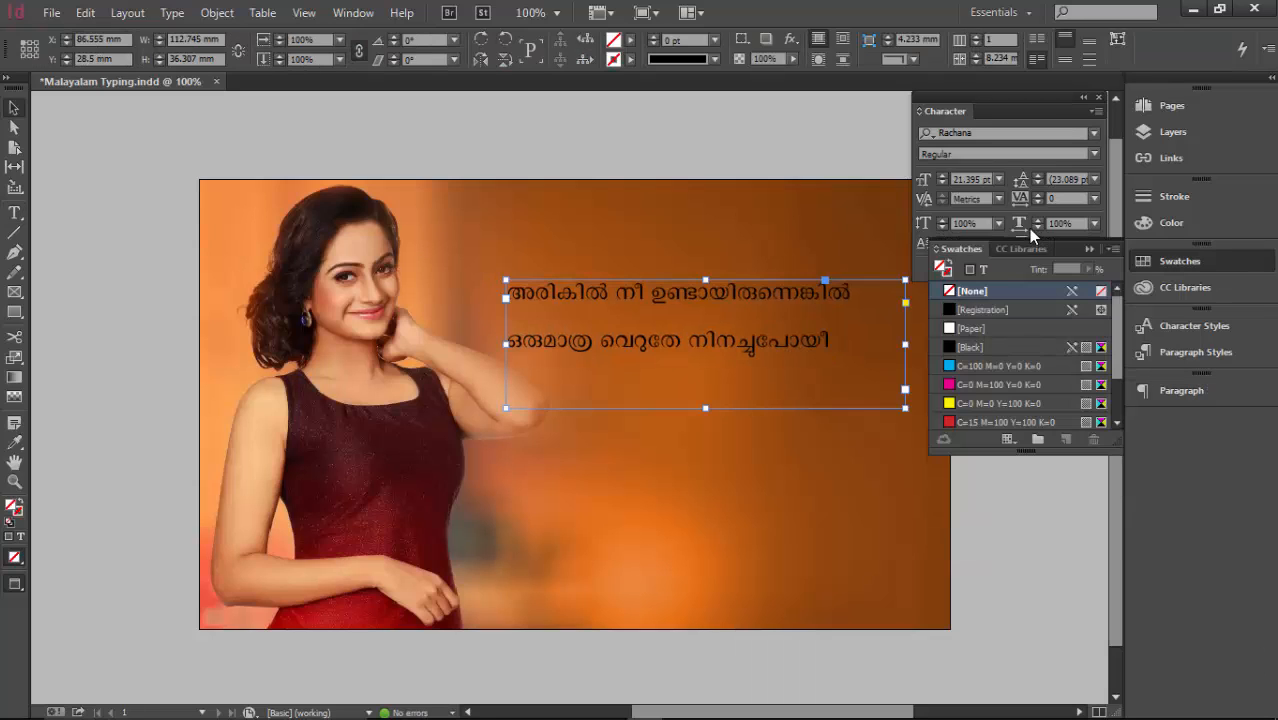
pyautogui.click(984, 269)
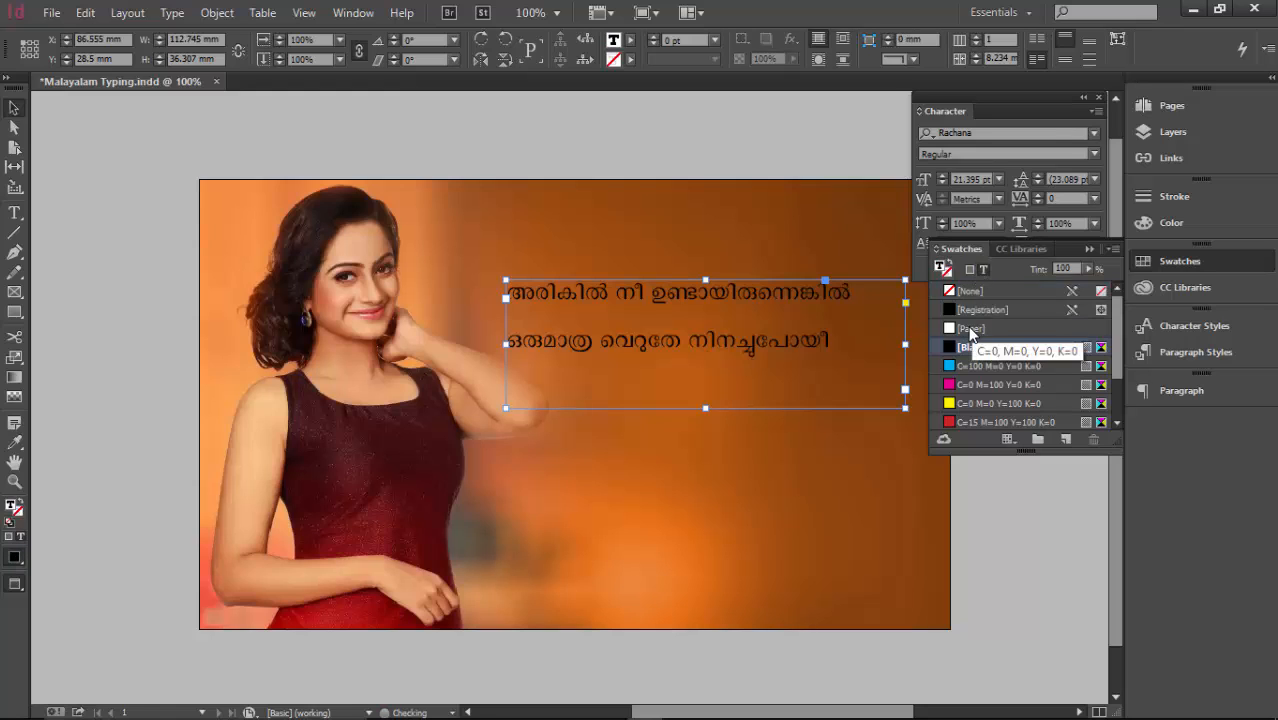
pyautogui.click(970, 331)
pyautogui.click(581, 140)
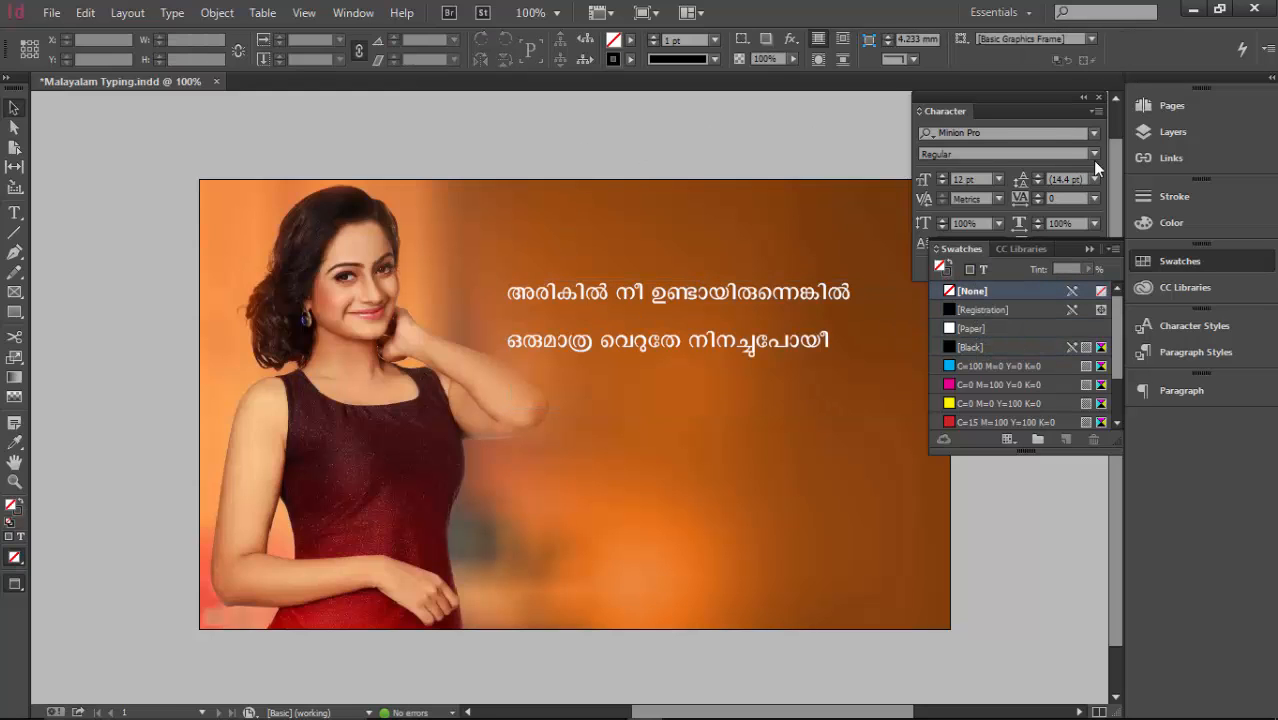
# - Move the verse up, enlarge its frame, and start a third line with "രാത്രിമഴ പെയ്തു" by transliterating "raathrimazha peythu"
pyautogui.moveTo(749, 401); pyautogui.dragTo(736, 504)
pyautogui.doubleClick(861, 304)
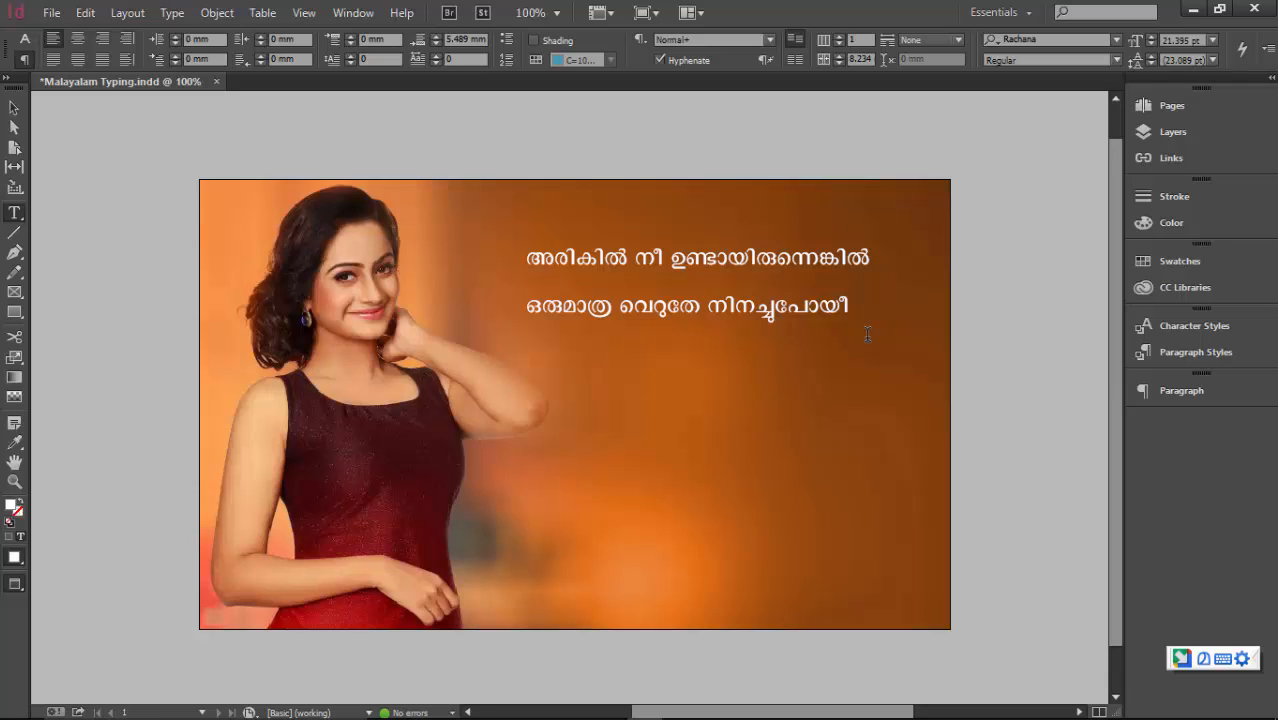
pyautogui.write('ra')
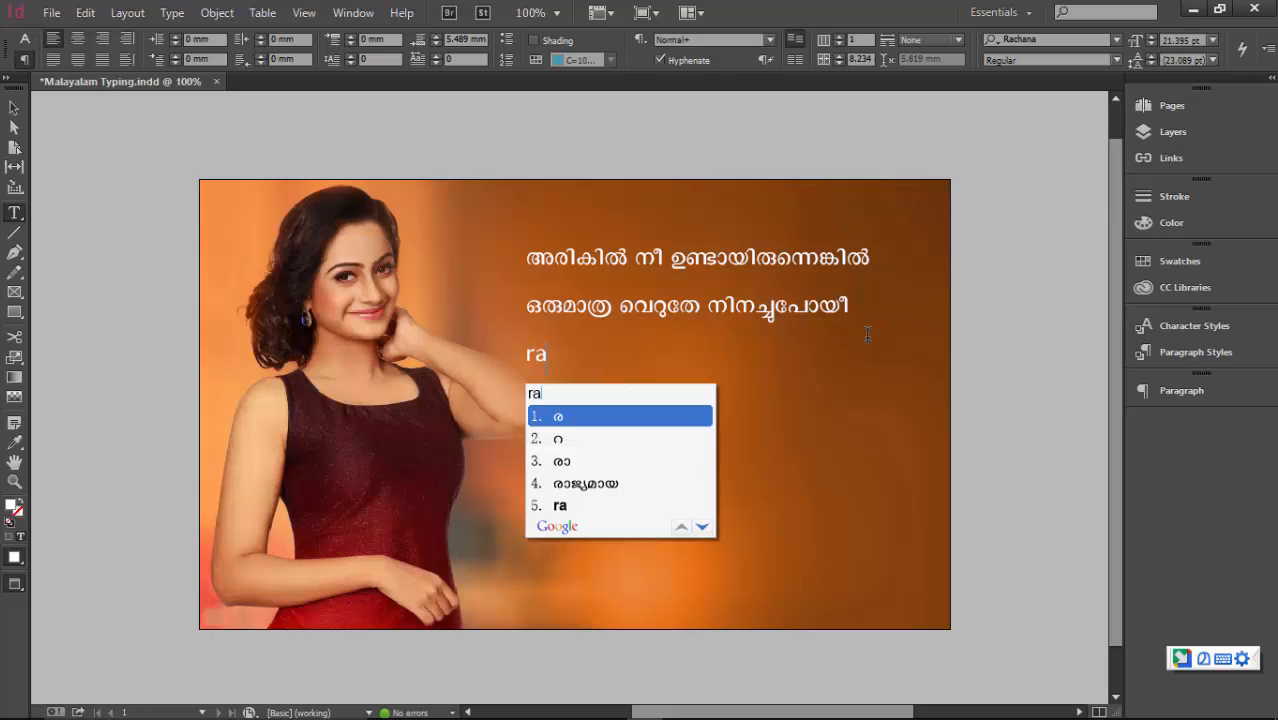
pyautogui.write('athri')
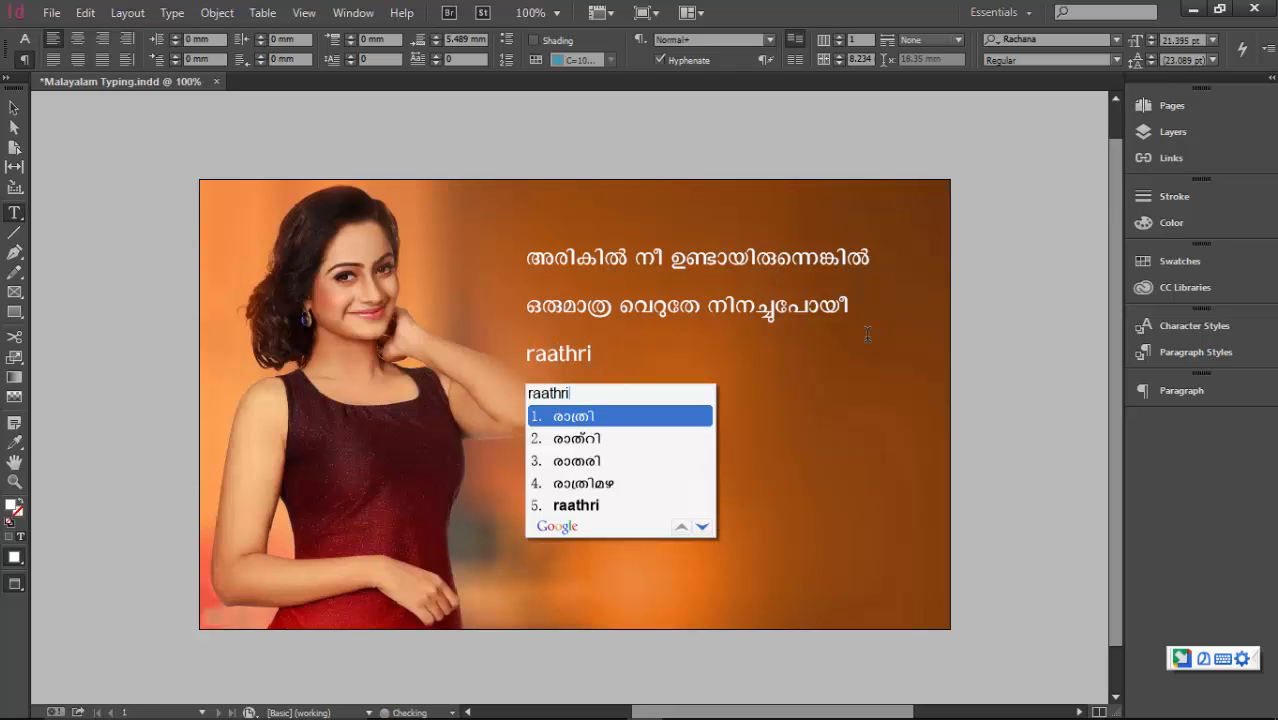
pyautogui.write('mazha')
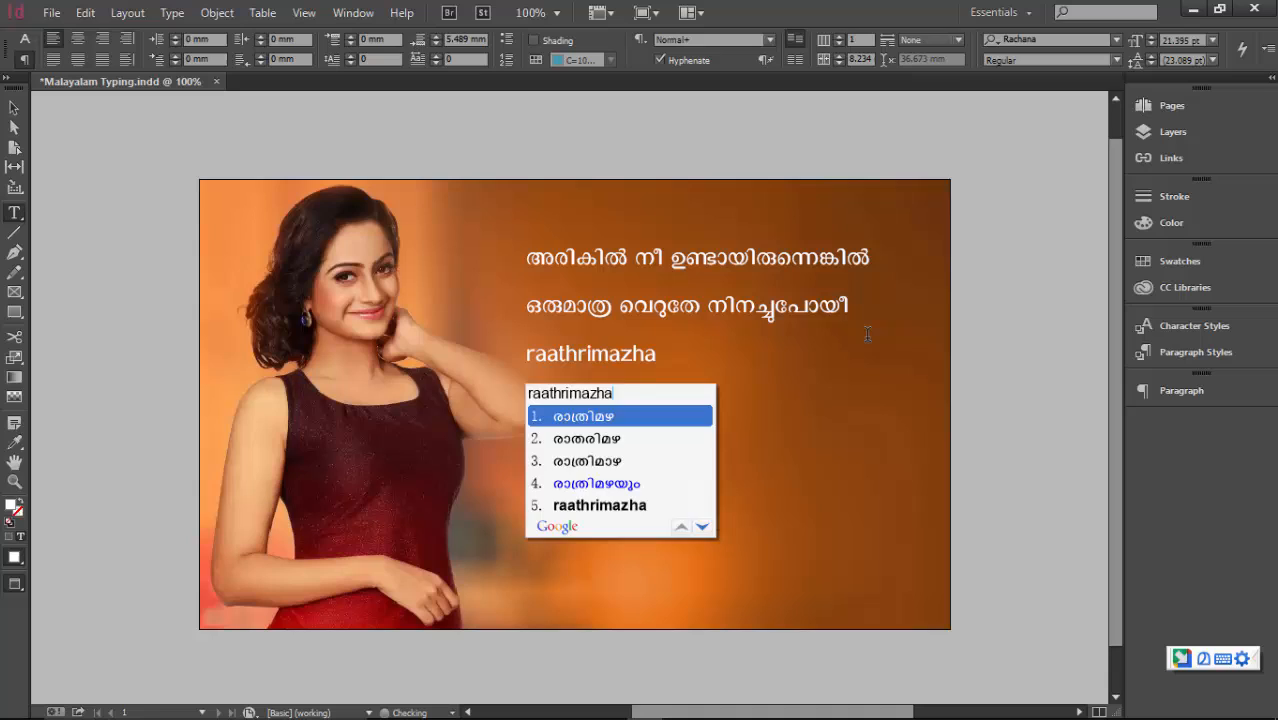
pyautogui.press('space')
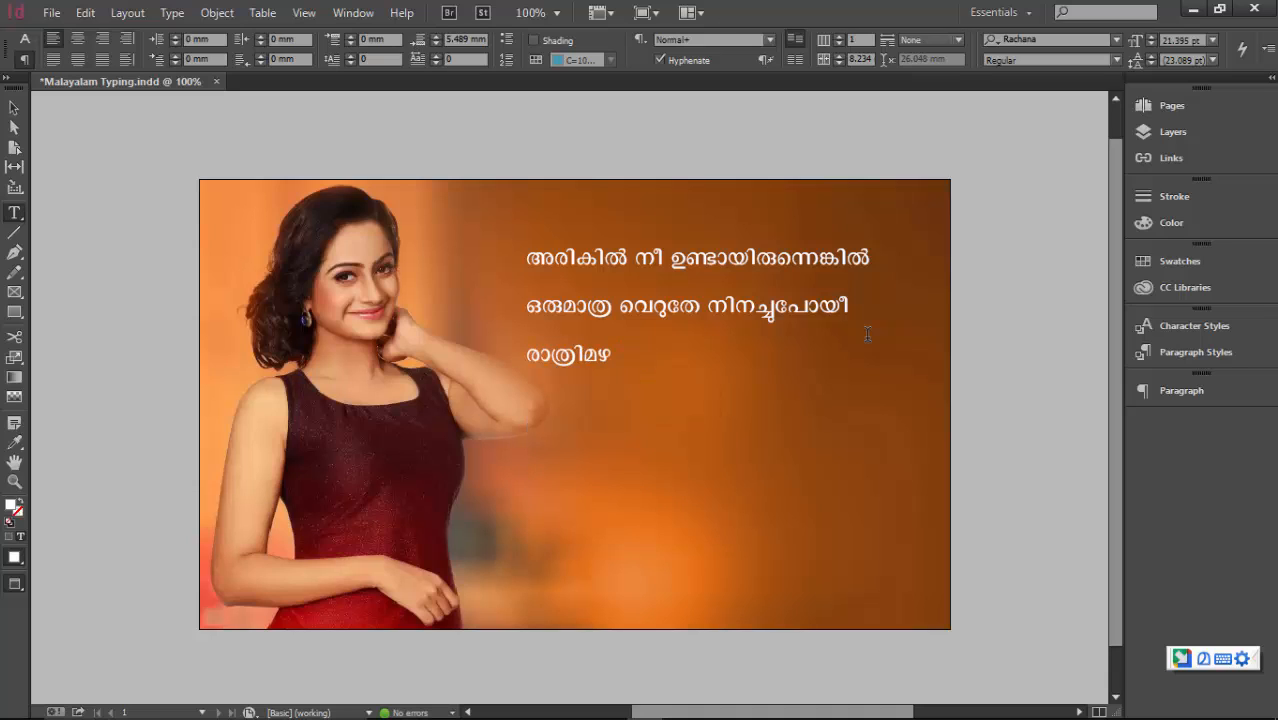
pyautogui.write('pey')
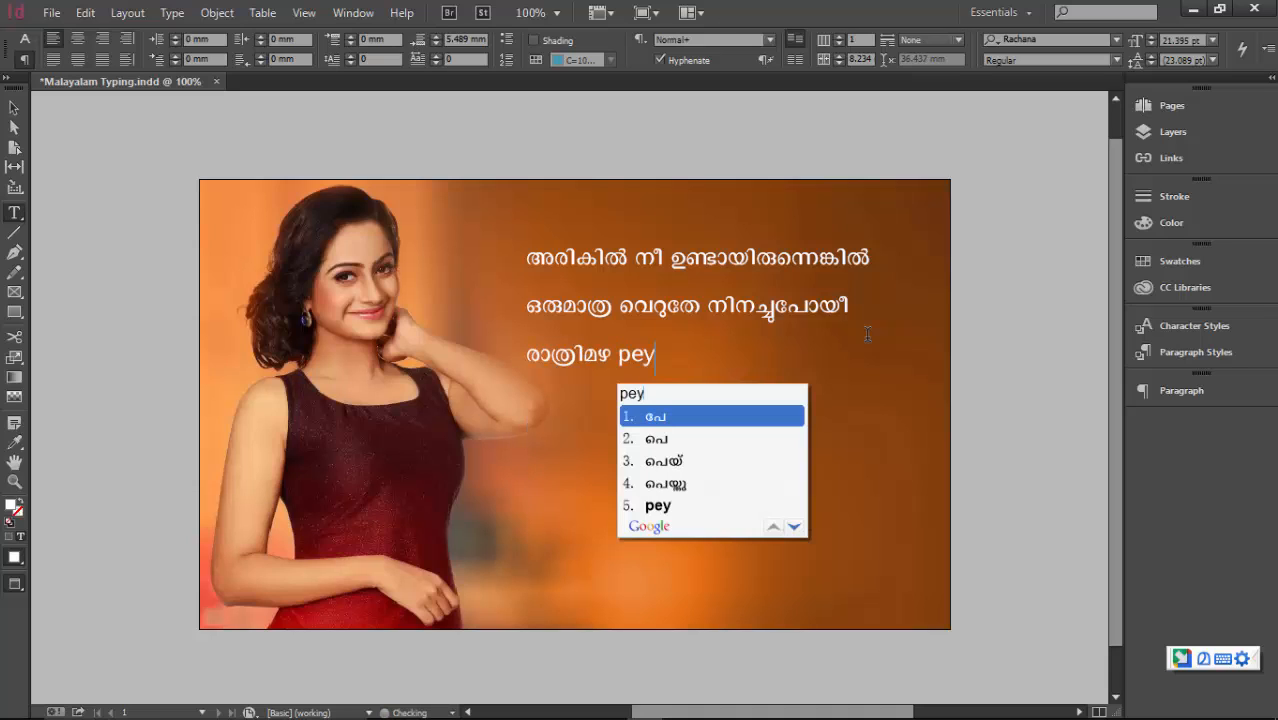
pyautogui.write('thu')
pyautogui.press('space')
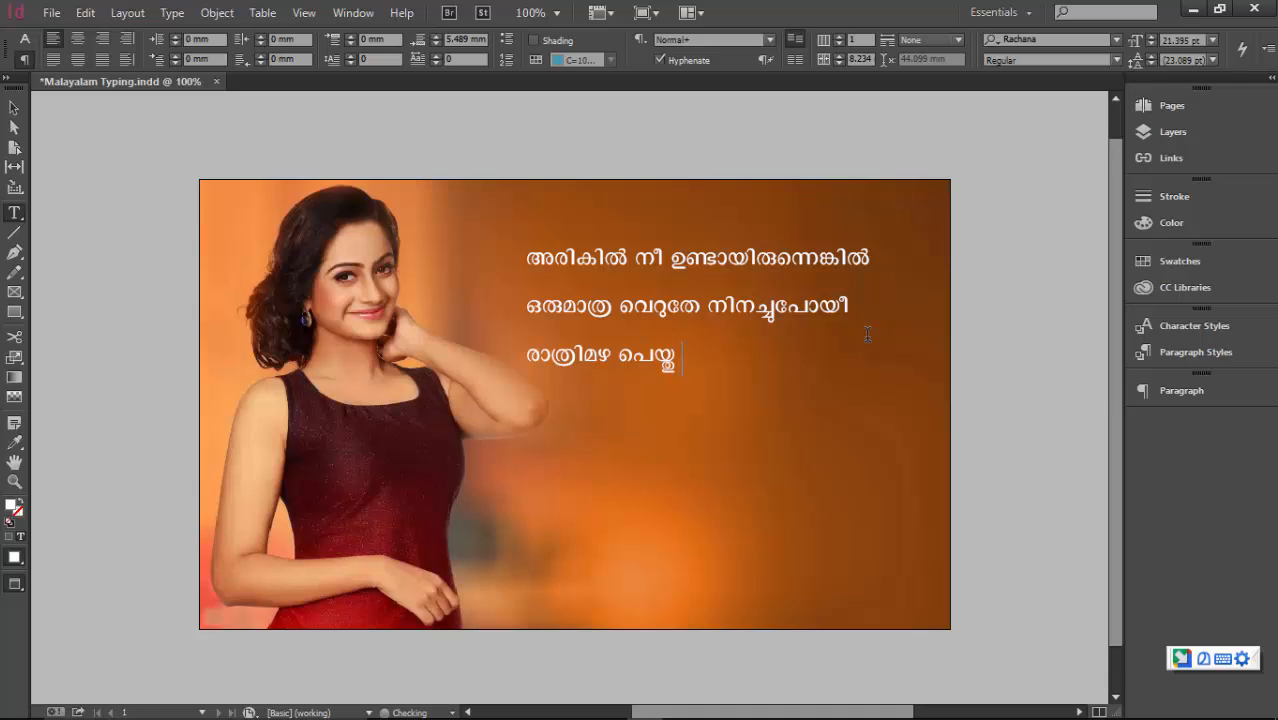
# - Complete the third line with "തോർന്നനേരം", using the suggestion "തോർന്ന" for "thor" and transliterating "neram"
pyautogui.write('tho')
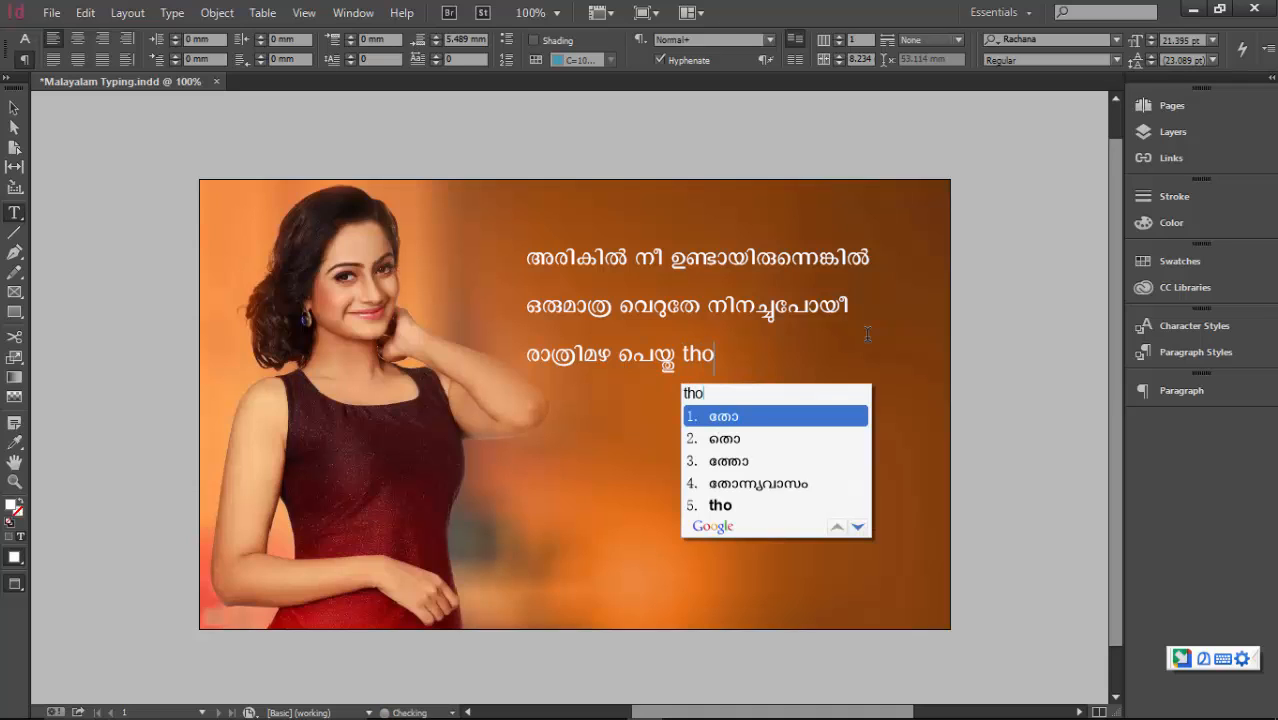
pyautogui.write('r')
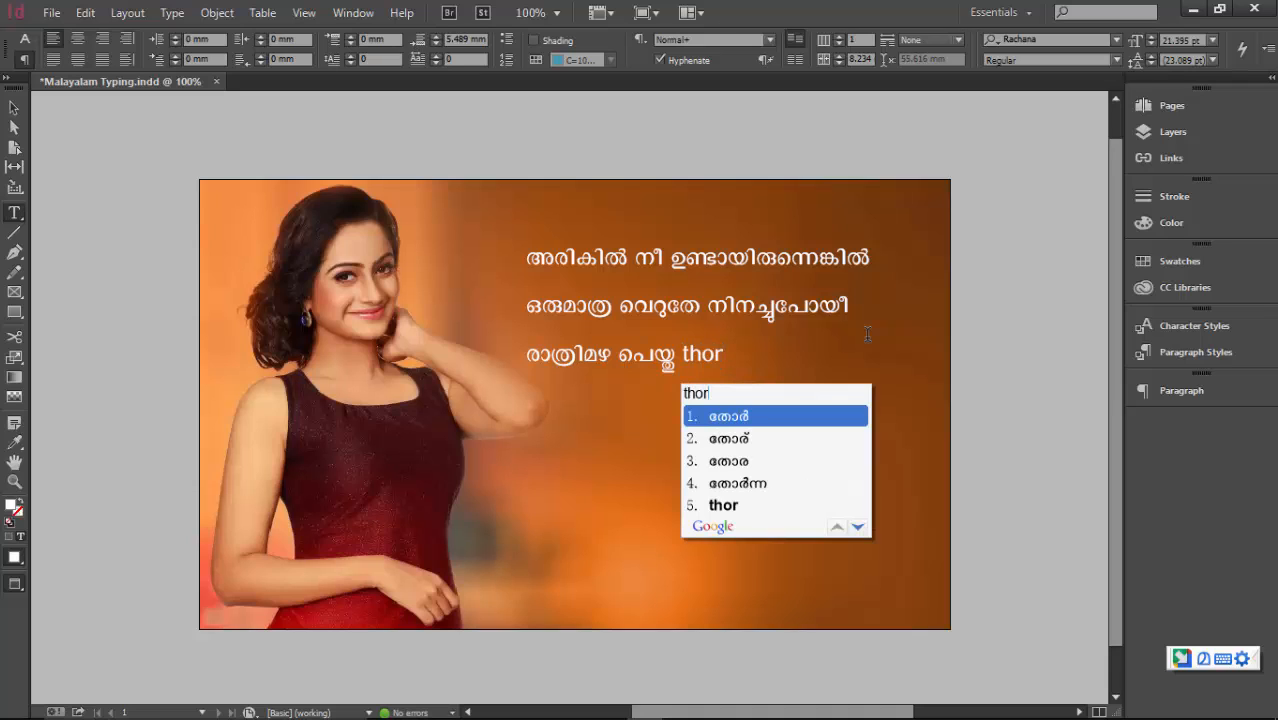
pyautogui.press('Down')
pyautogui.press('Down')
pyautogui.press('Down')
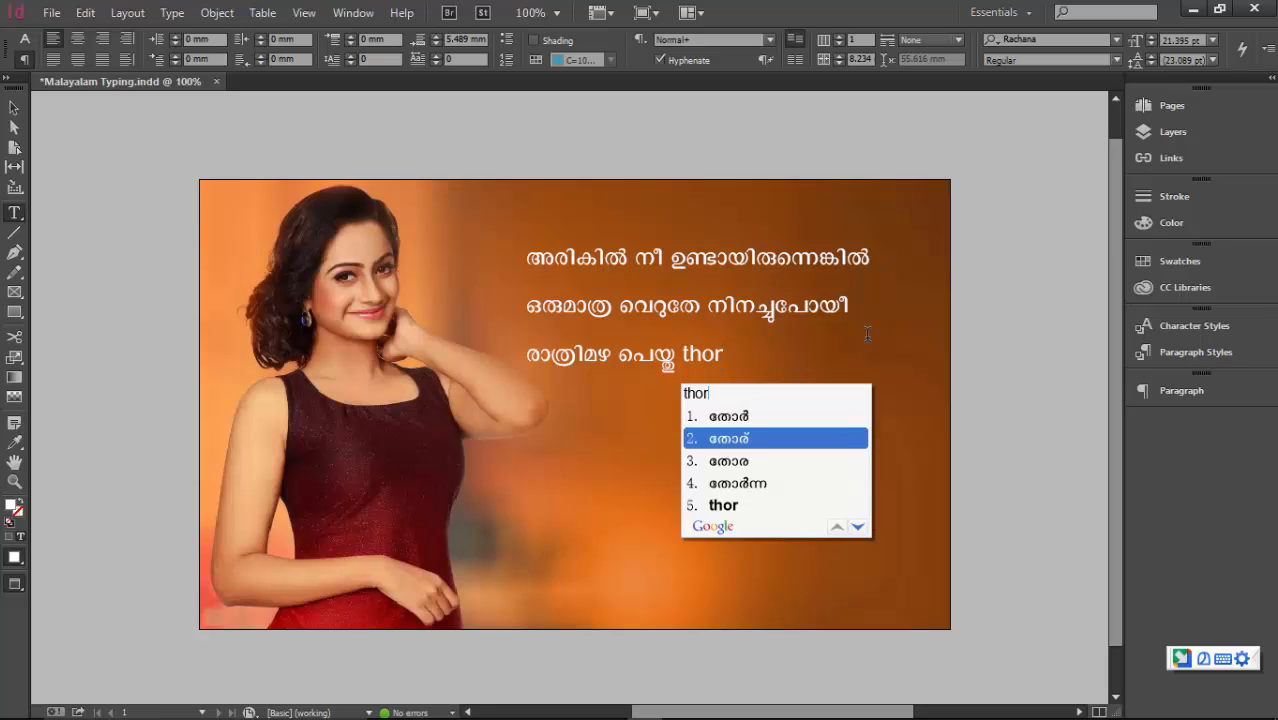
pyautogui.press('Return')
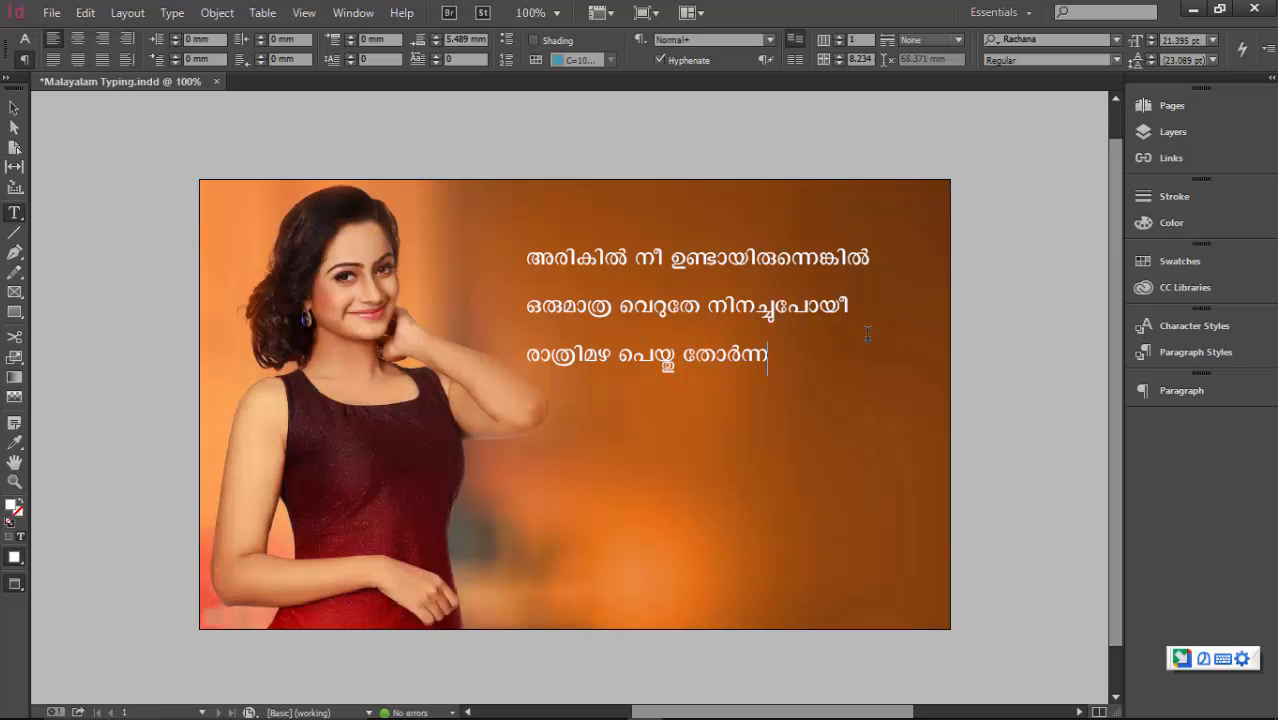
pyautogui.write('neram')
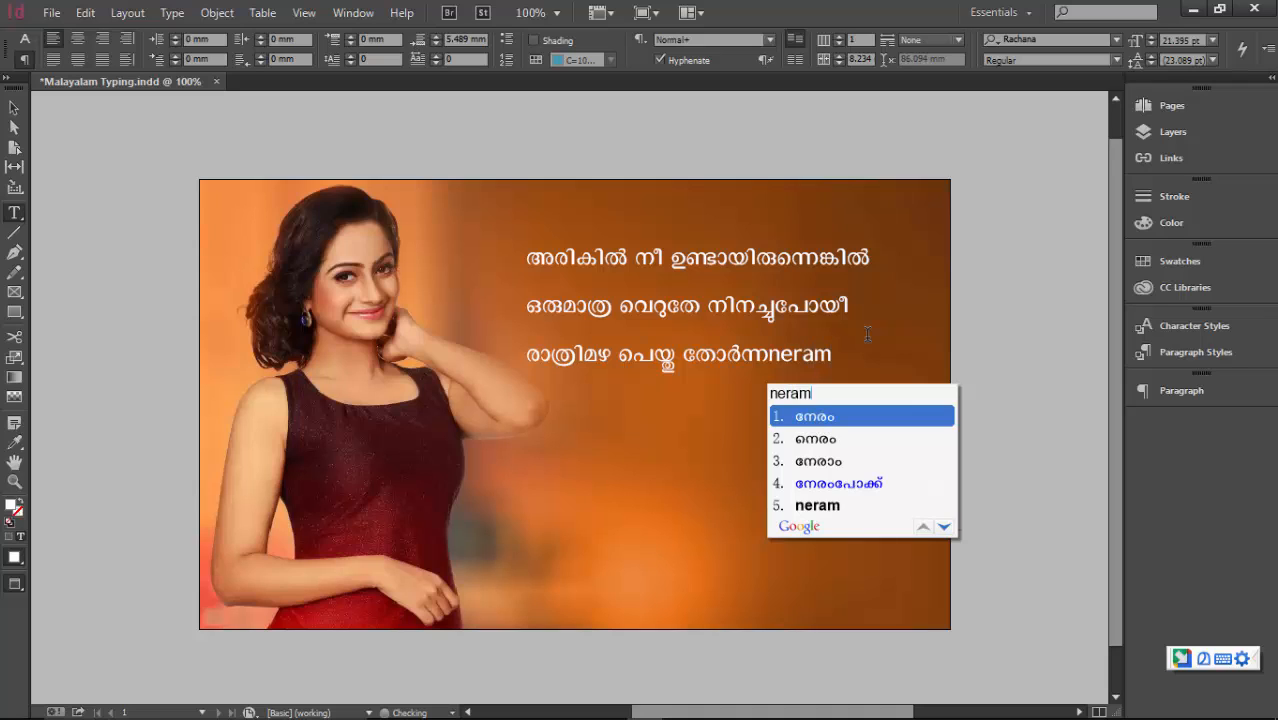
pyautogui.press('Return')
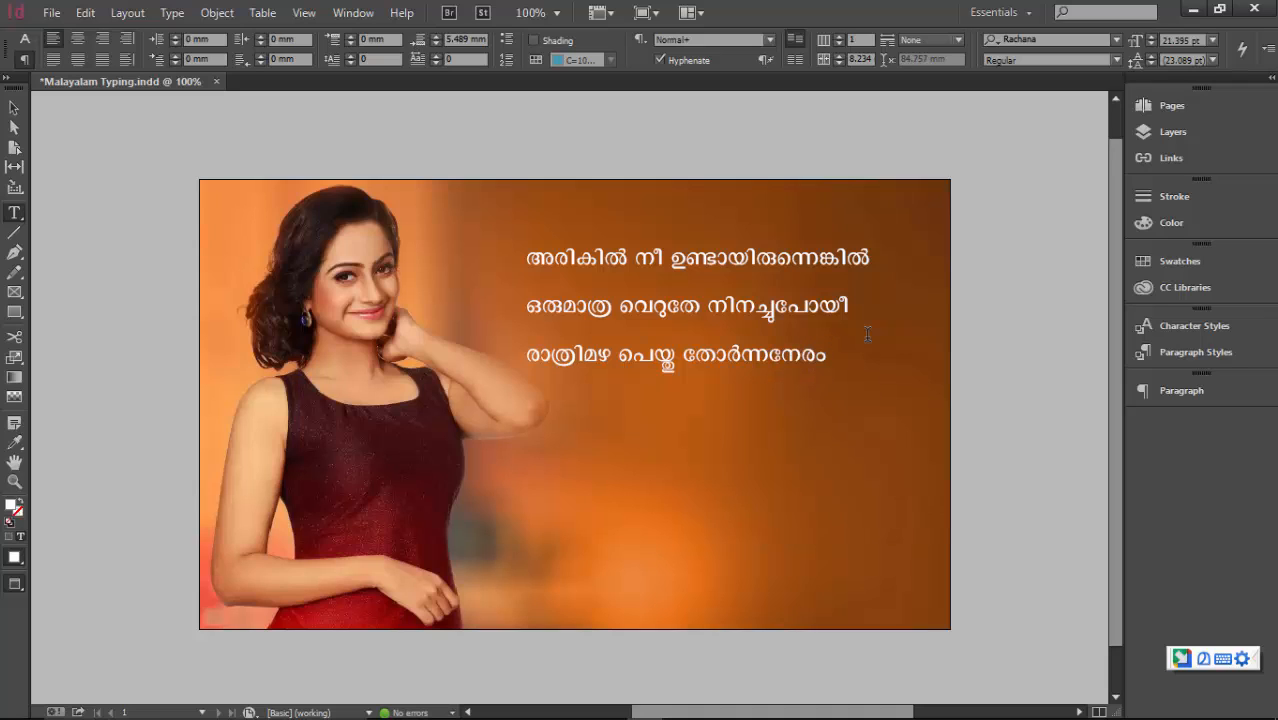
# - Select the whole verse, show its character settings, and check the font samples in Malayalam Fonts List.pdf before returning to the layout
pyautogui.hotkey('ctrl', 'a')
pyautogui.hotkey('ctrl', 't')
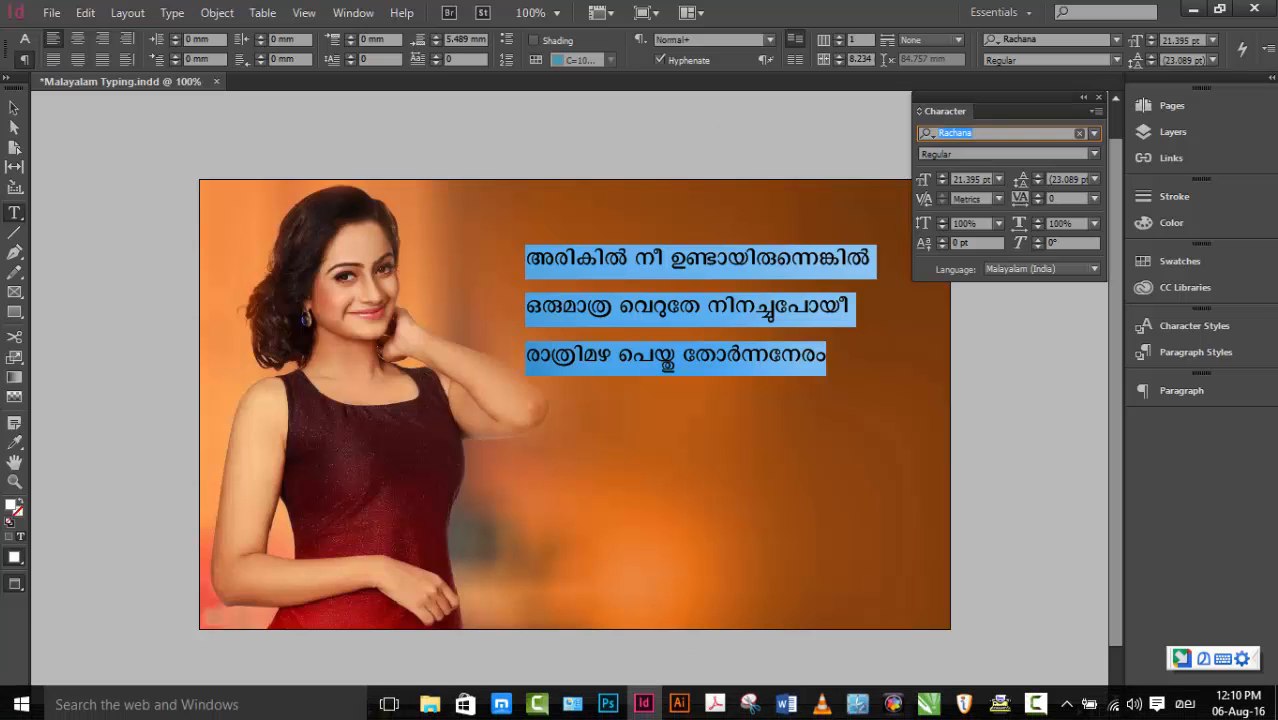
pyautogui.click(715, 701)
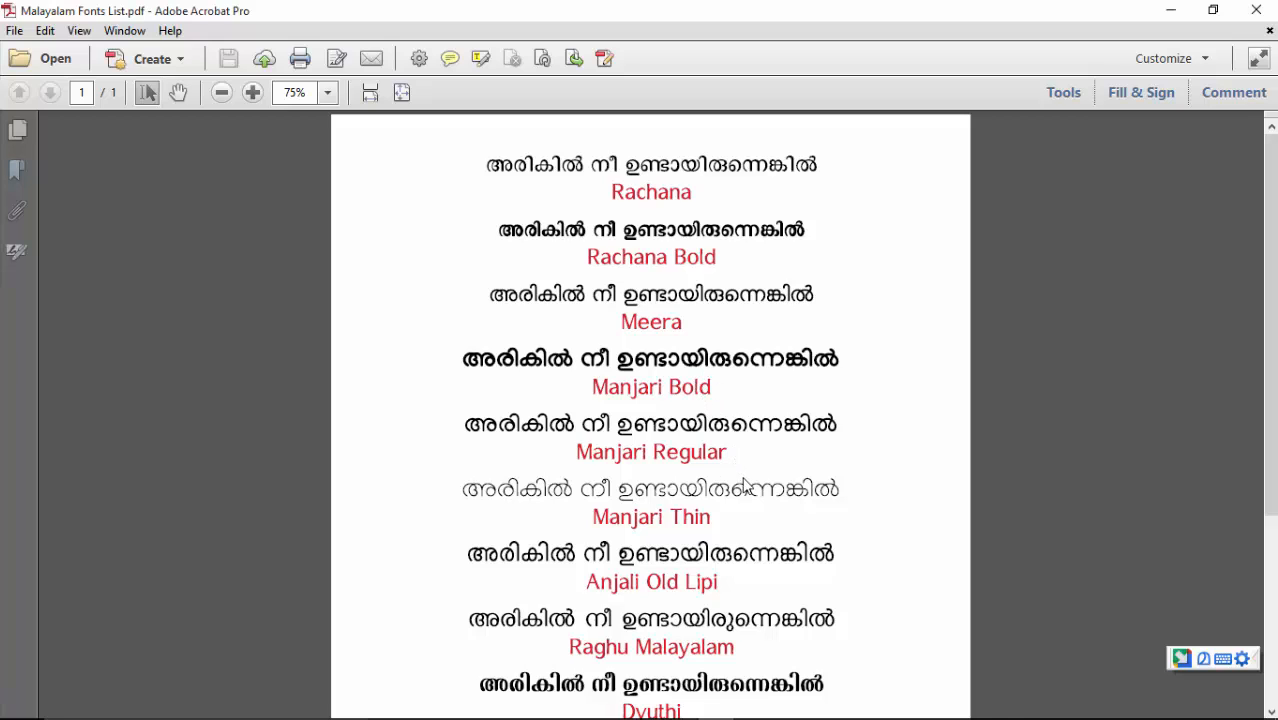
pyautogui.click(644, 703)
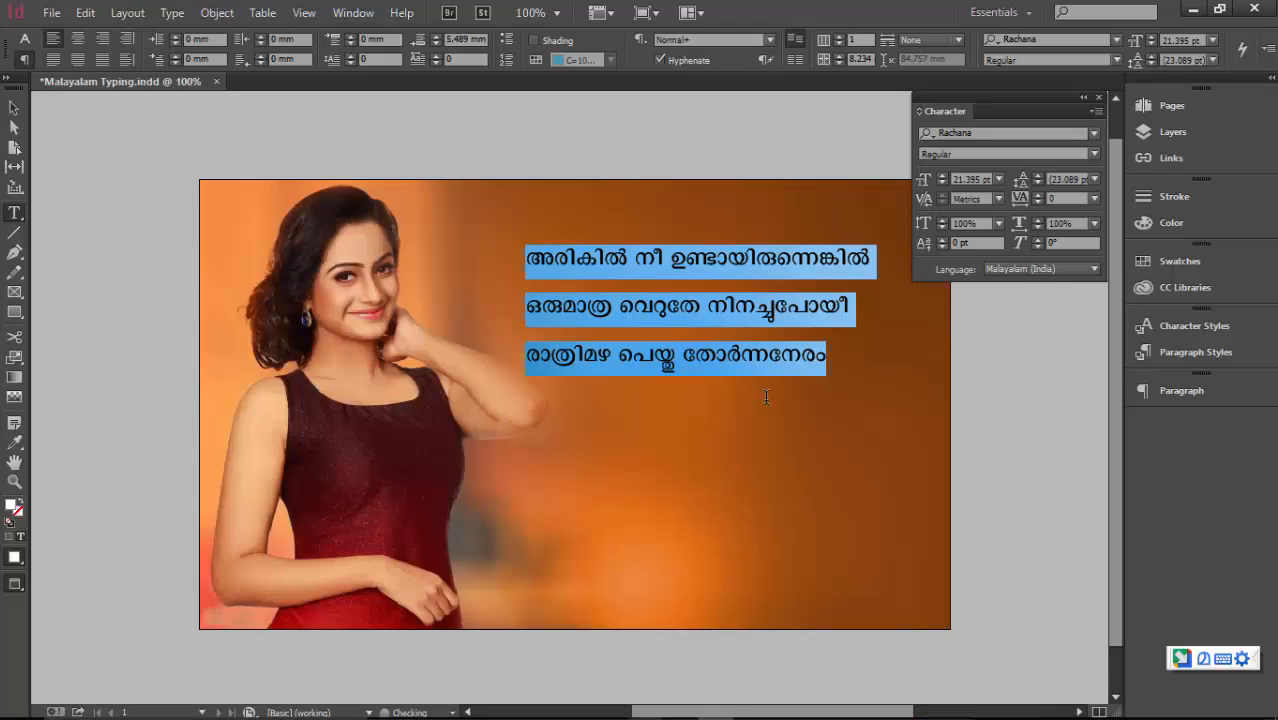
# - Set the whole verse in the Manjari font with the Regular style
pyautogui.click(955, 132)
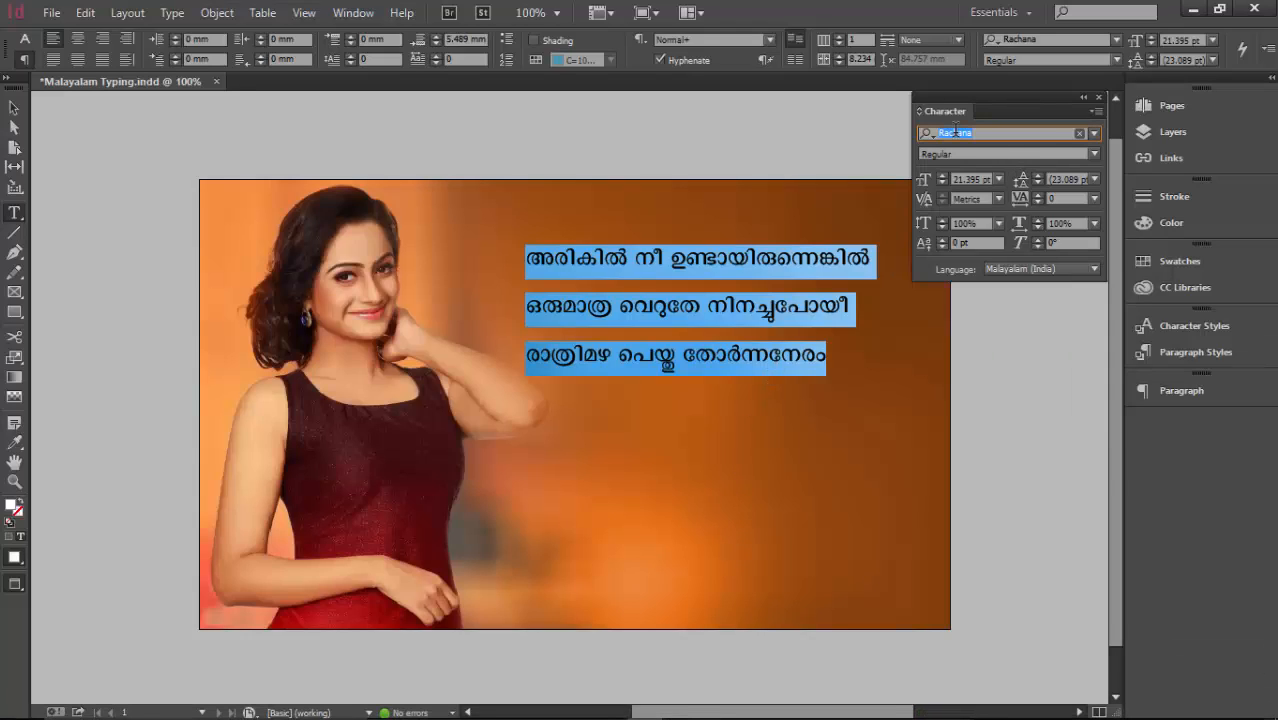
pyautogui.write('man')
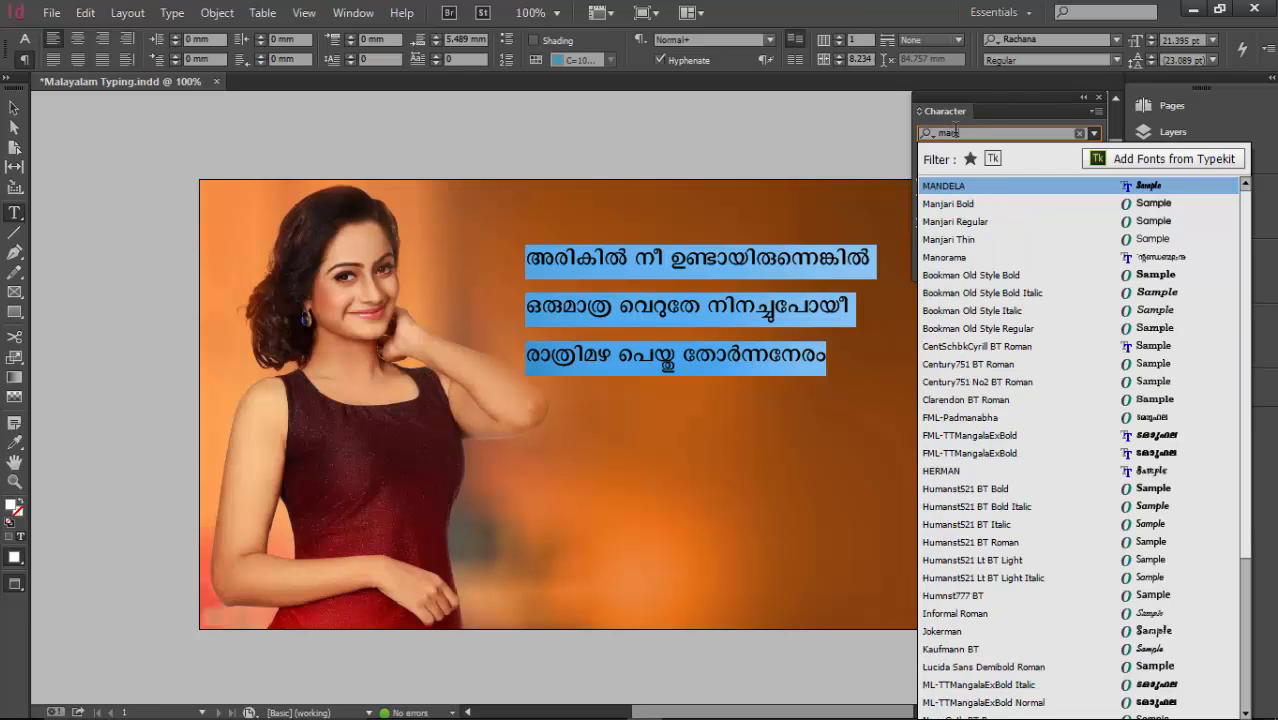
pyautogui.write('j')
pyautogui.press('Return')
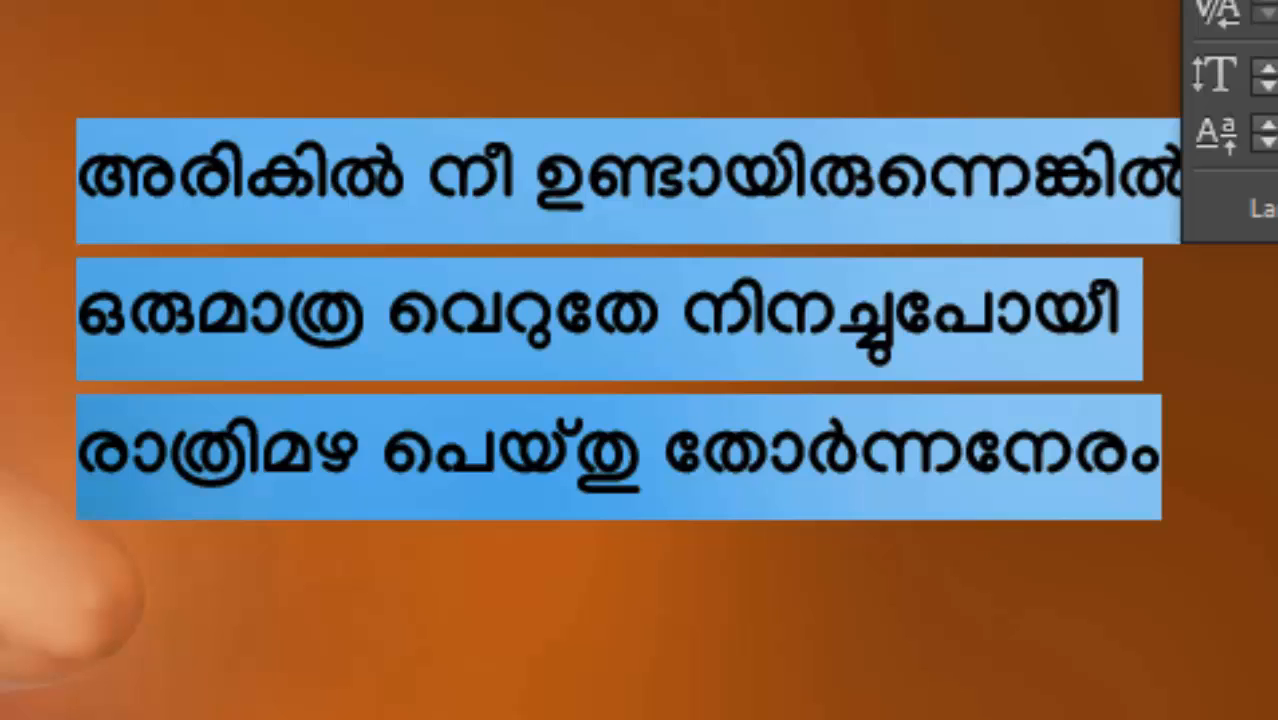
pyautogui.click(854, 366)
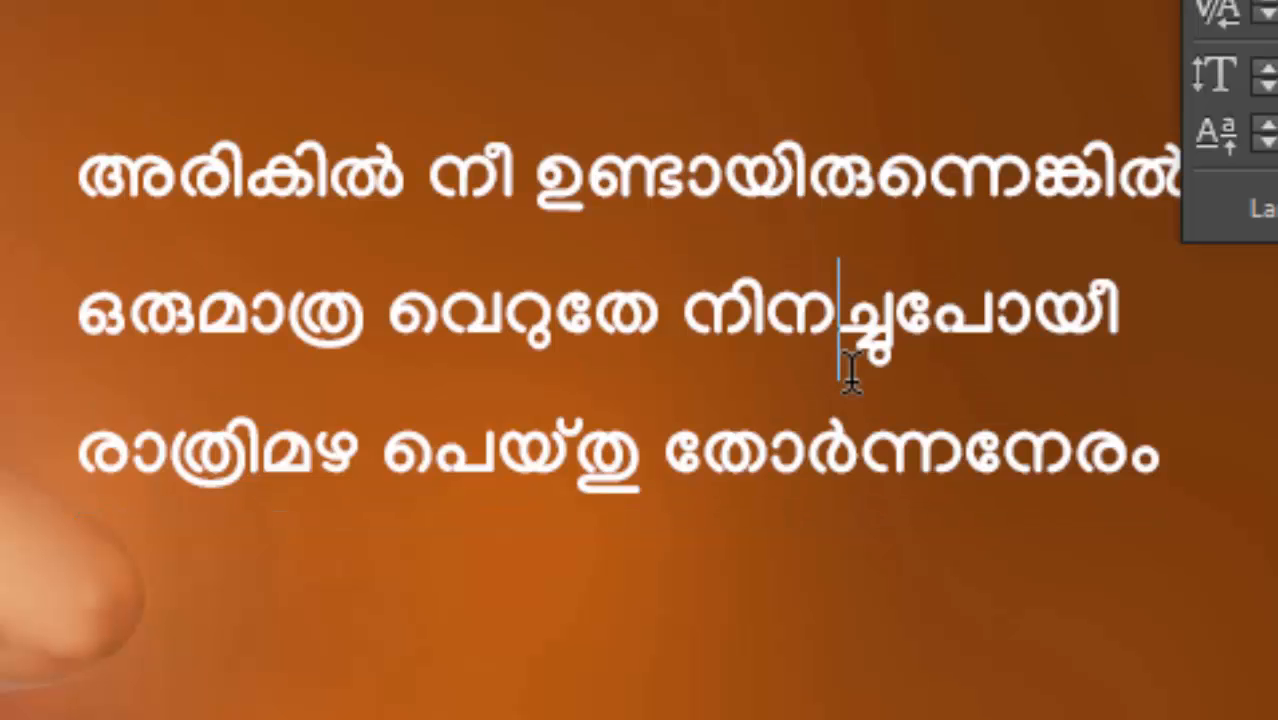
pyautogui.hotkey('ctrl', 'a')
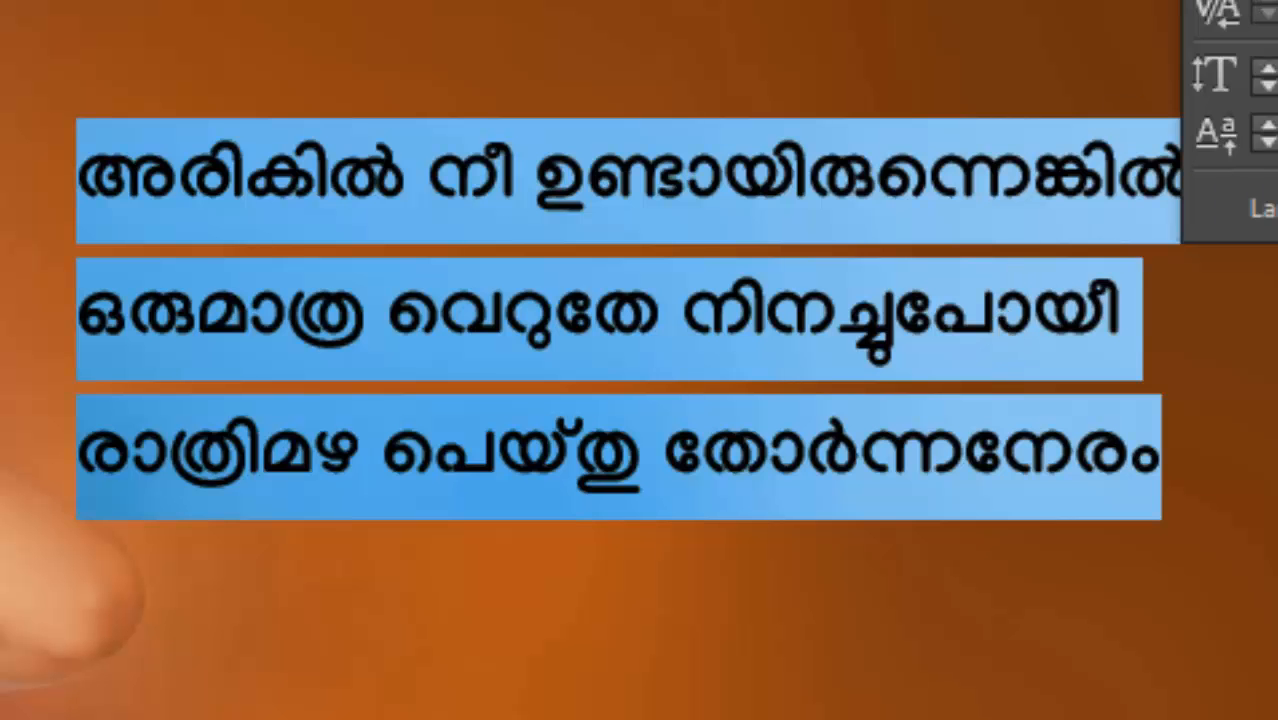
pyautogui.click(1272, 4)
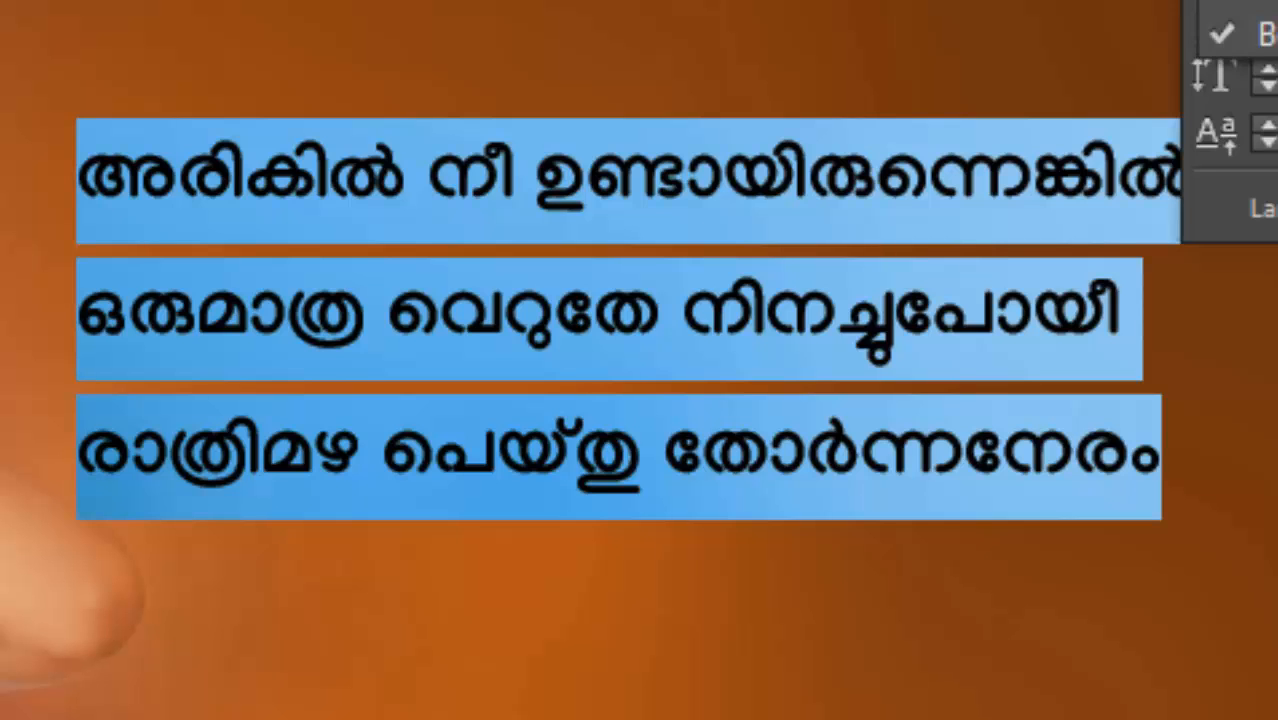
pyautogui.click(1240, 3)
pyautogui.click(692, 371)
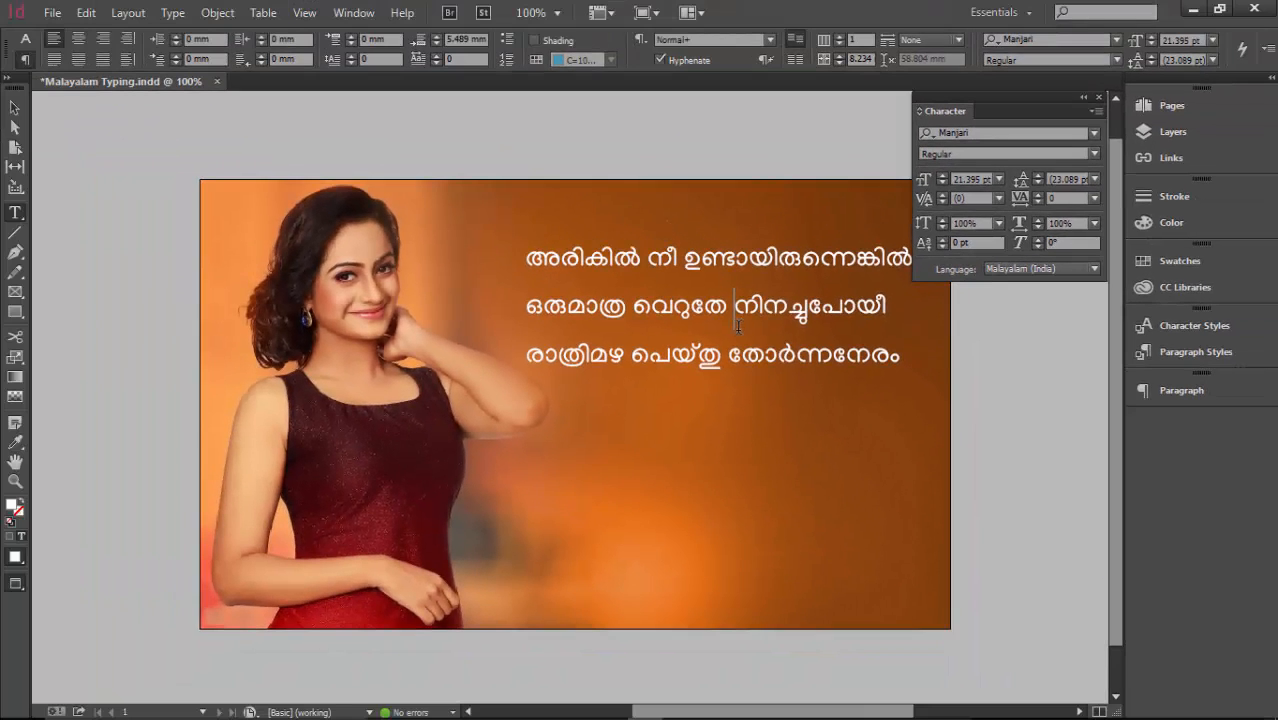
# - Select the whole verse and change its font to Dyuthi
pyautogui.hotkey('ctrl', 'a')
pyautogui.click(1094, 134)
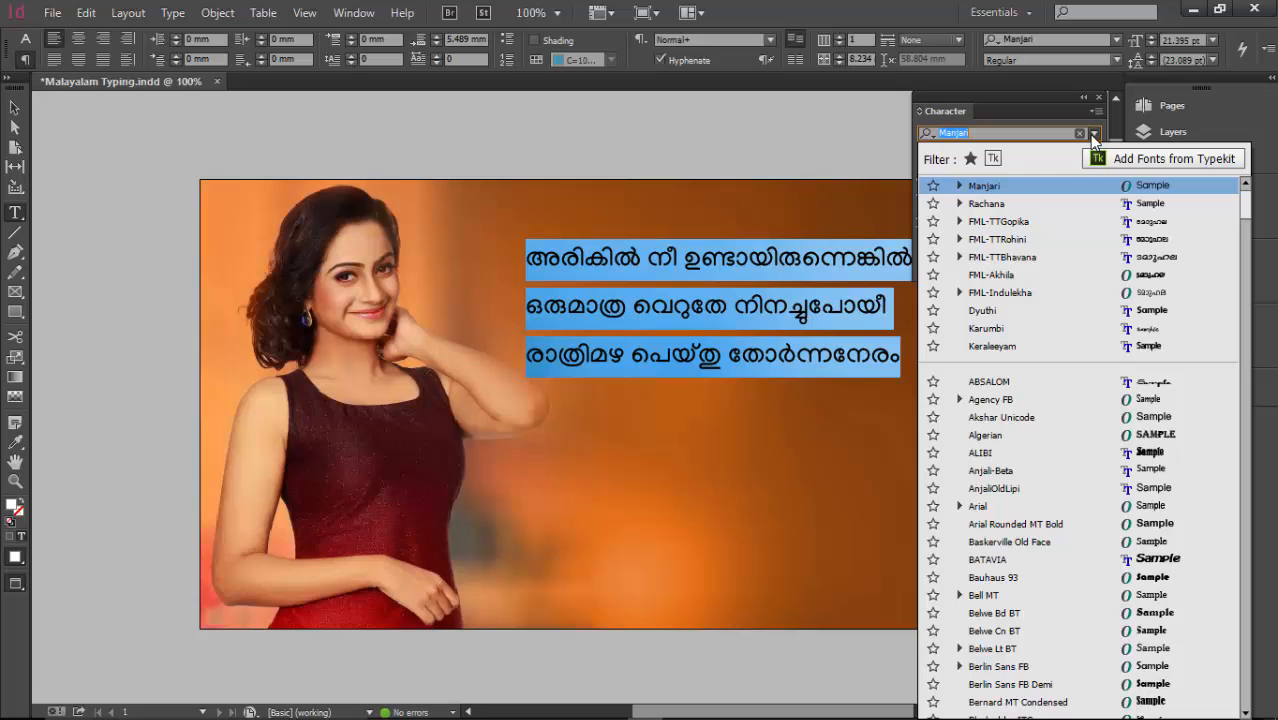
pyautogui.click(1005, 311)
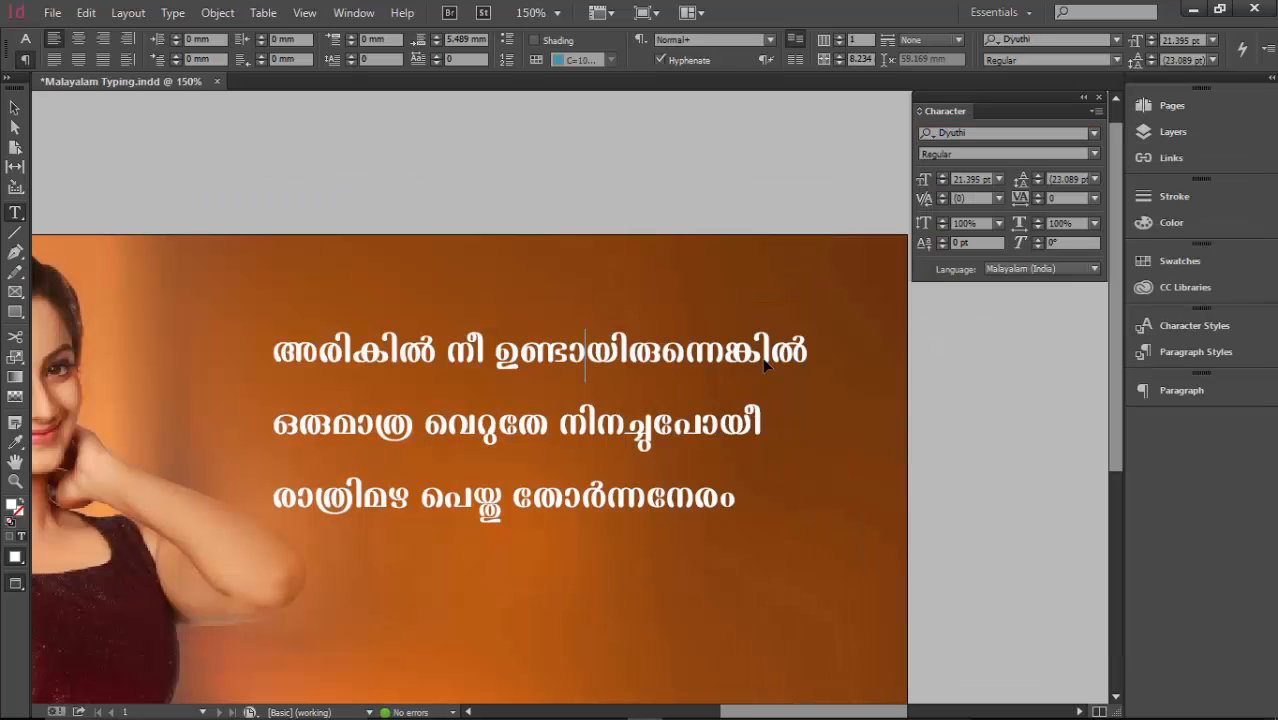
# - Change the whole verse's font to Keraleeyam and enlarge the text to 29.395 pt
pyautogui.hotkey('ctrl', 'a')
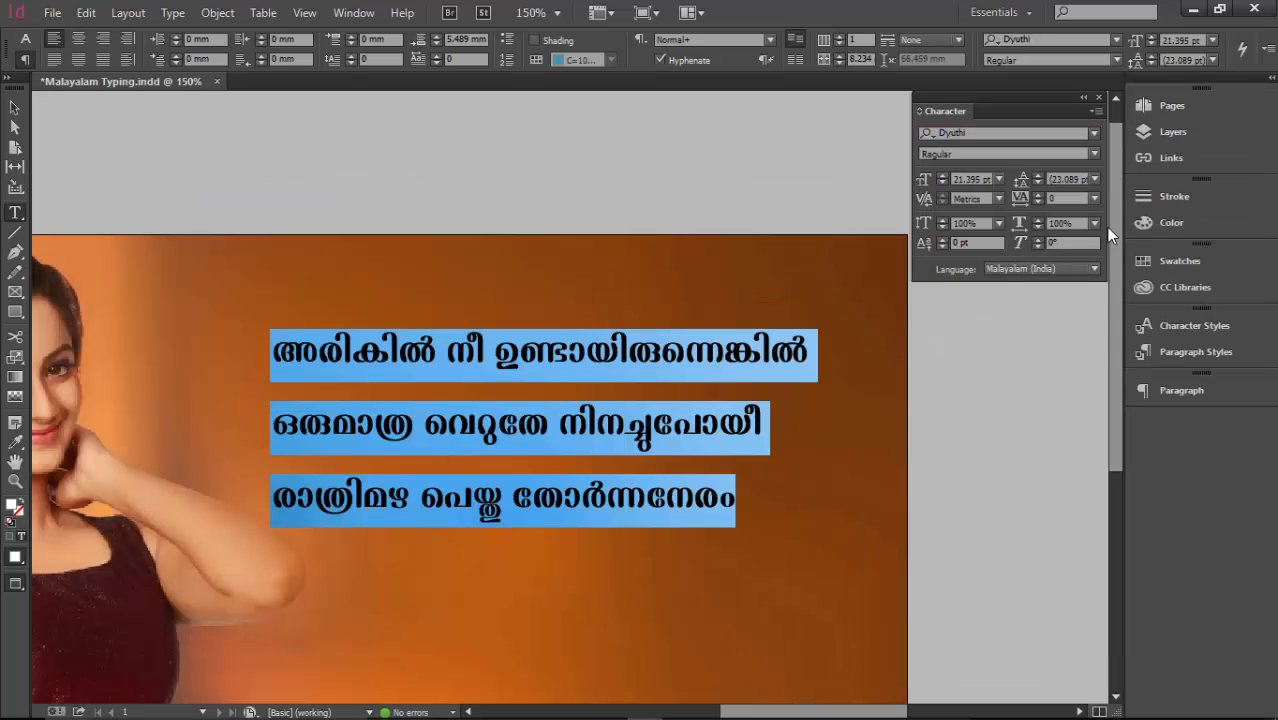
pyautogui.click(1095, 154)
pyautogui.click(1092, 134)
pyautogui.click(1093, 136)
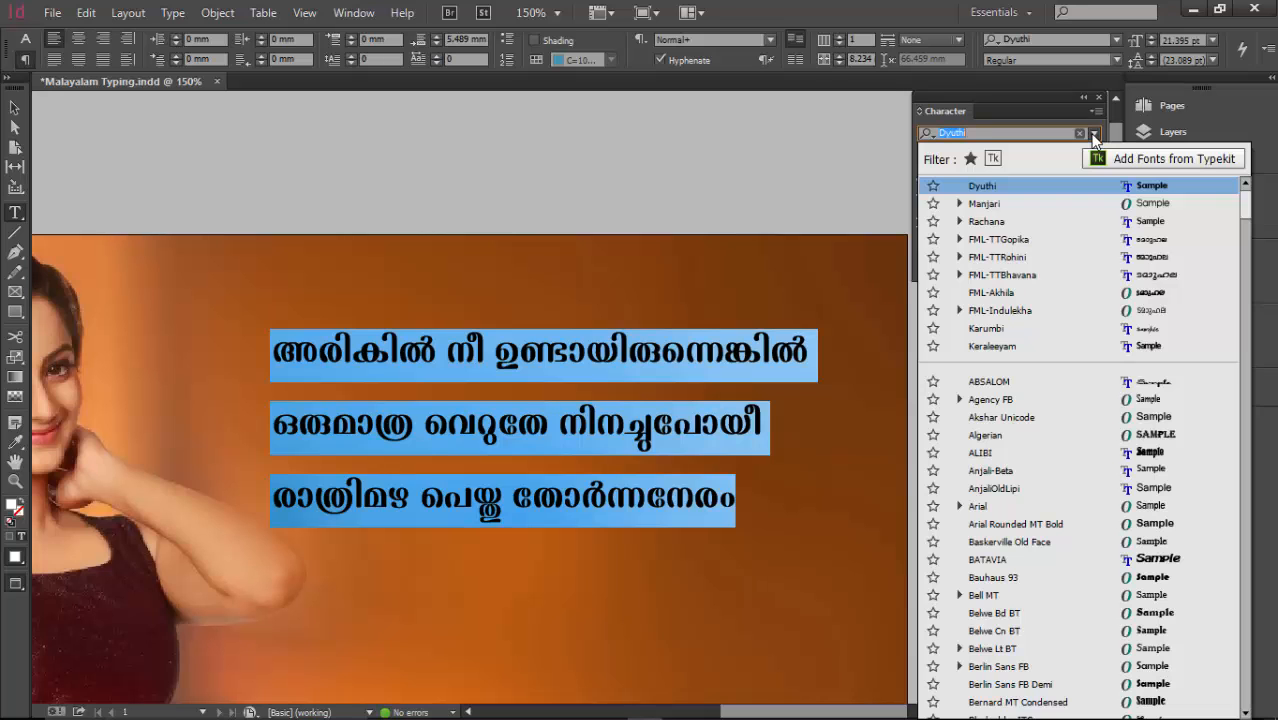
pyautogui.click(1024, 354)
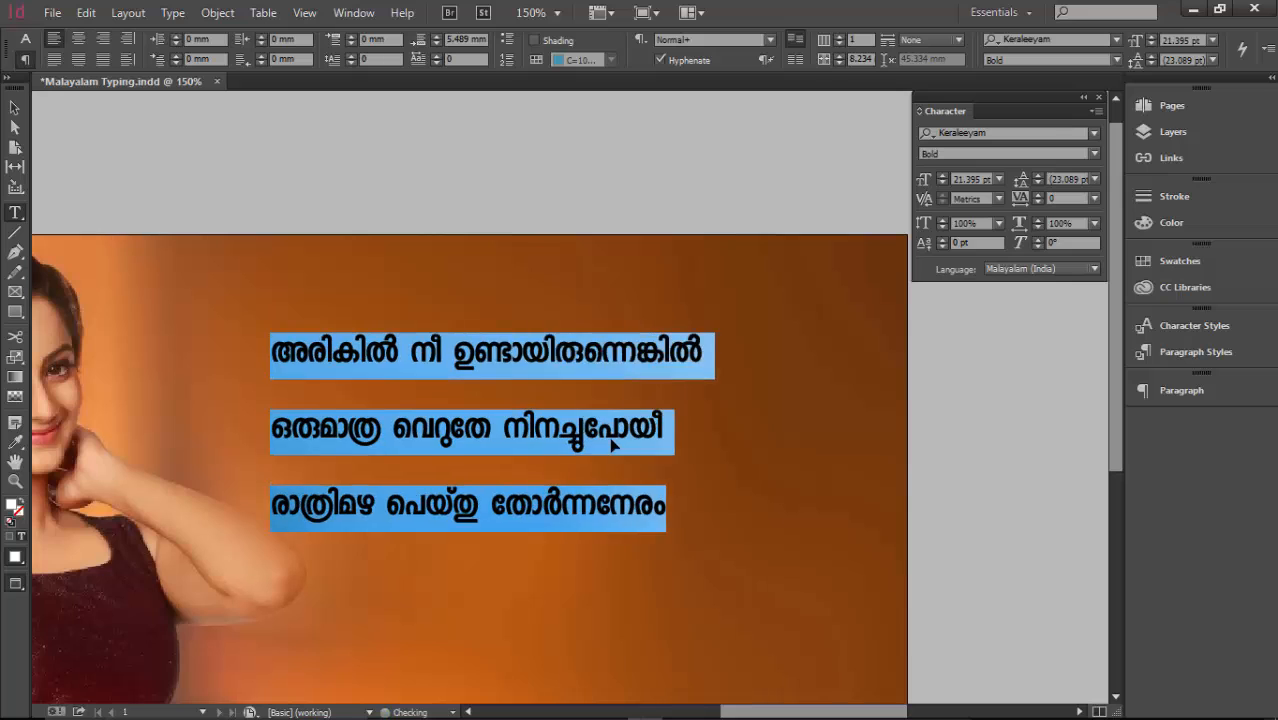
pyautogui.hotkey('ctrl', 'shift', '.')
pyautogui.hotkey('ctrl', 'shift', '.')
pyautogui.hotkey('ctrl', 'shift', '.')
pyautogui.hotkey('ctrl', 'shift', '.')
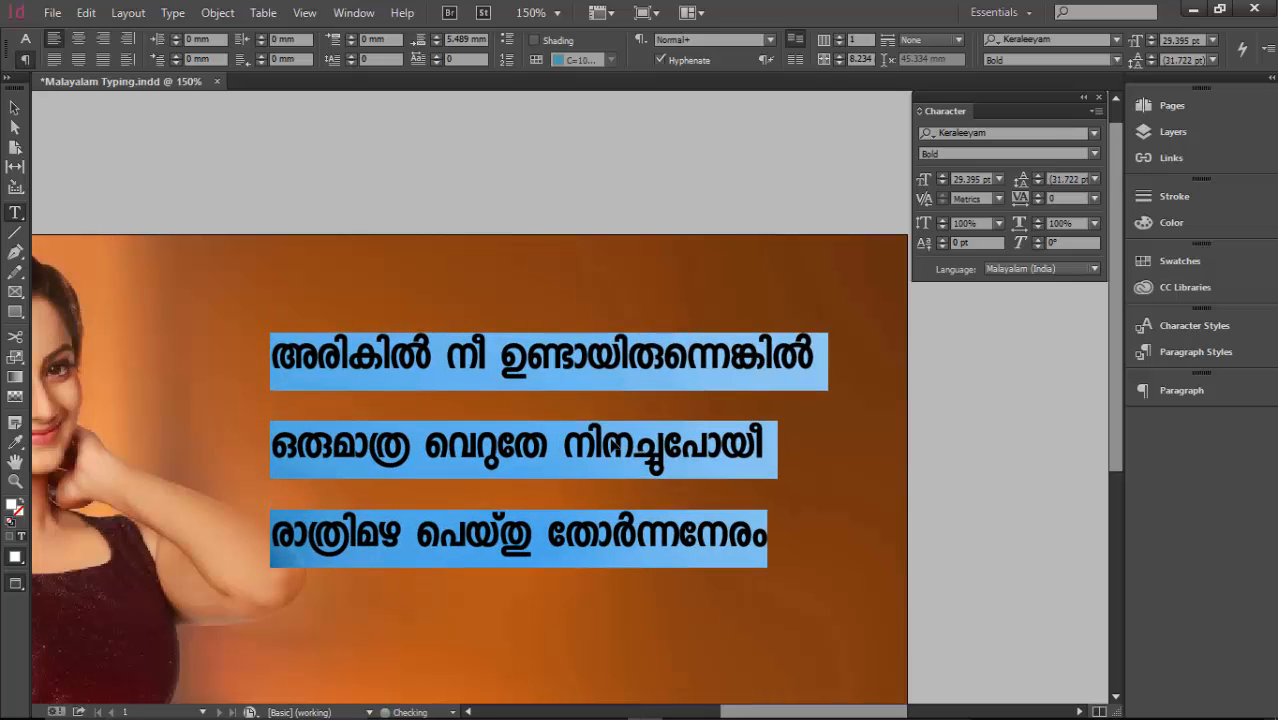
pyautogui.click(612, 437)
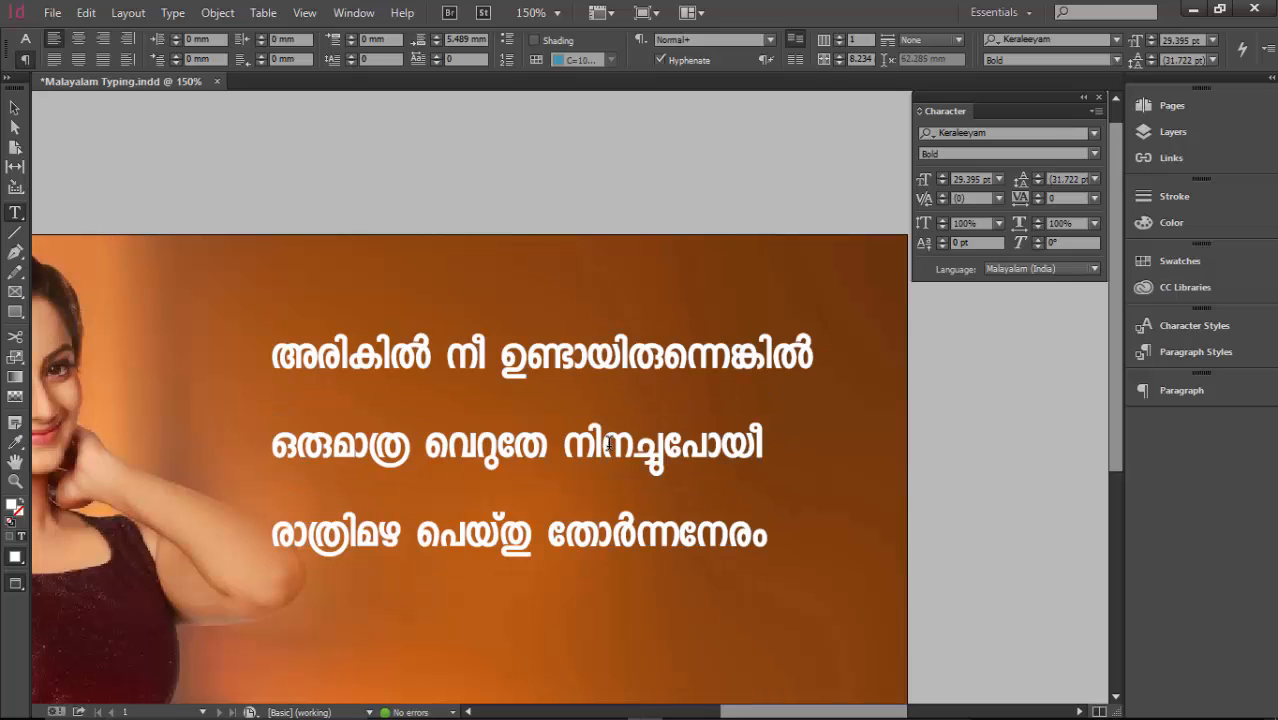
# - Select the whole verse and change its font to Karumbi
pyautogui.hotkey('ctrl', 'a')
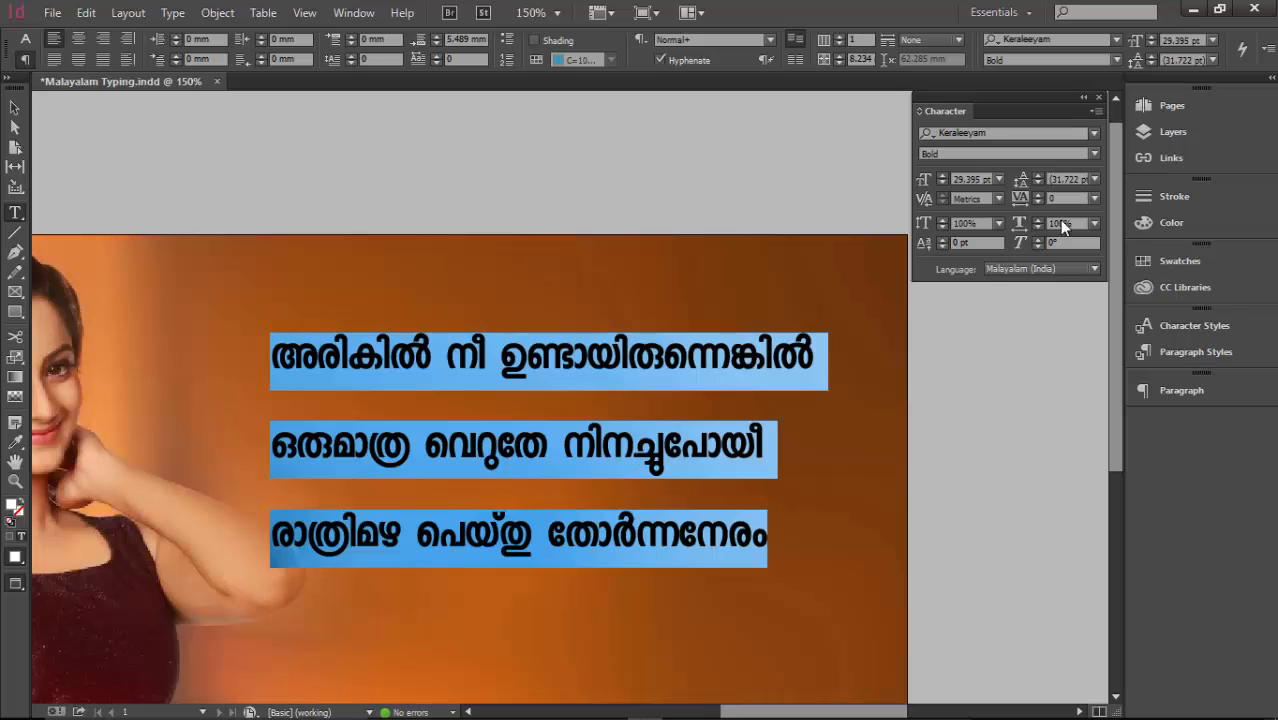
pyautogui.click(1094, 133)
pyautogui.click(1037, 345)
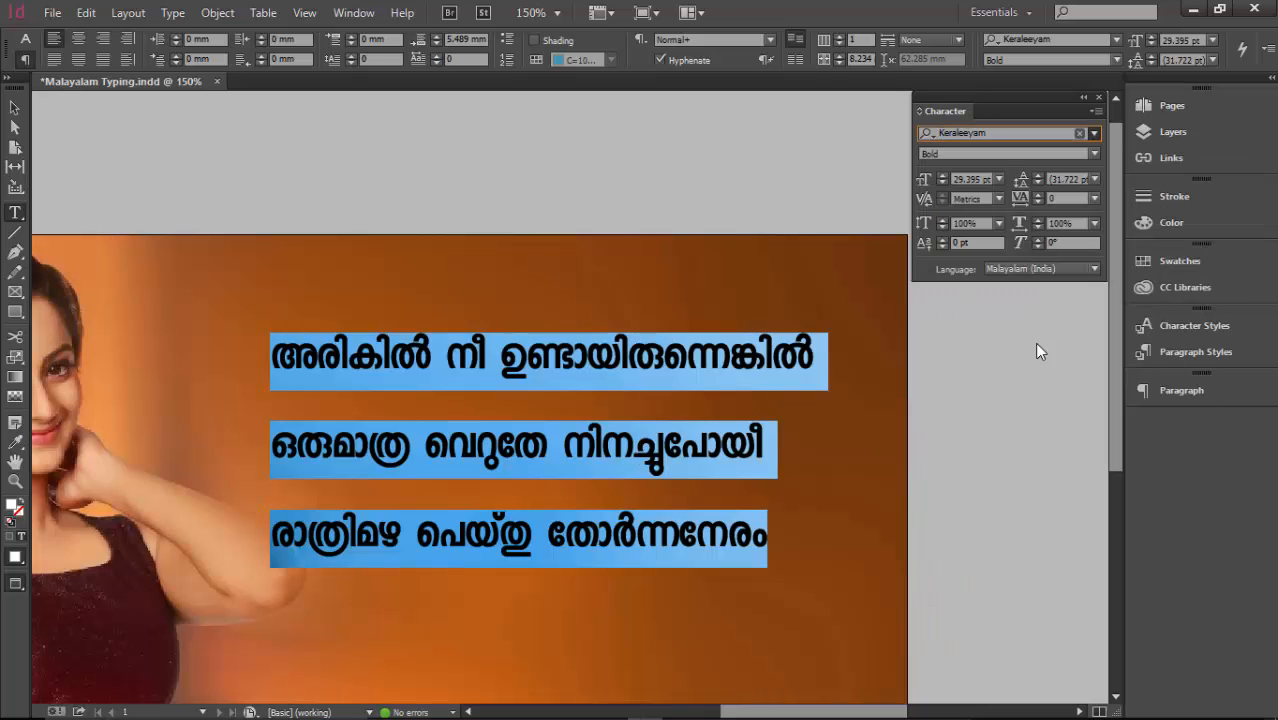
pyautogui.click(675, 399)
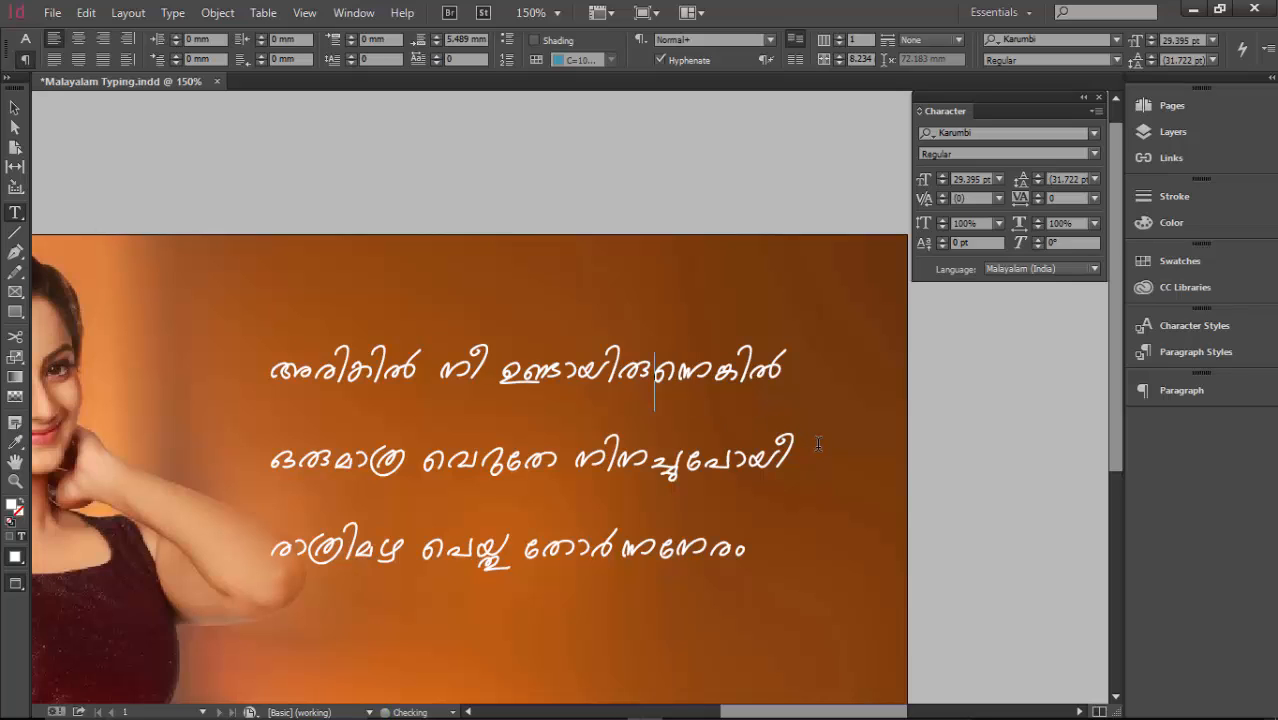
# - Finish editing the verse and delete its text frame from the photo layout
pyautogui.press('Escape')
pyautogui.hotkey('ctrl', '1')
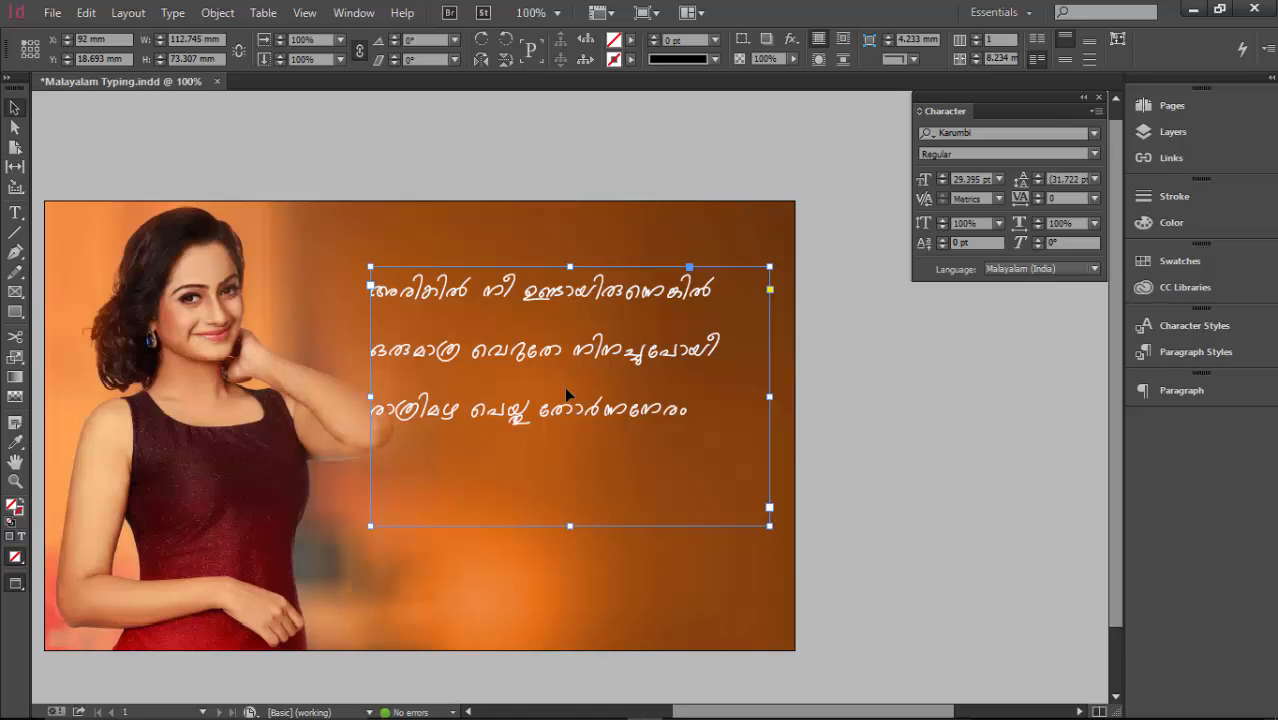
pyautogui.press('Delete')
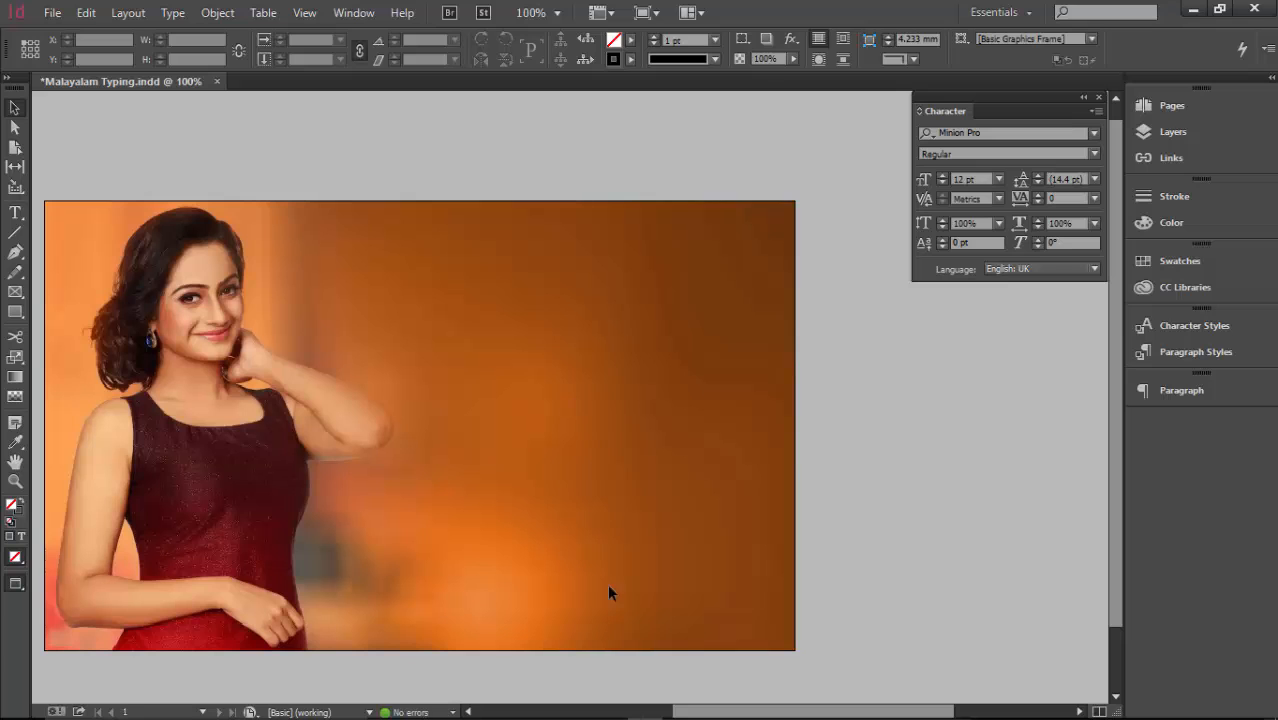
# - Switch to Maxthon, search Google for "fml malayalam fonts free download", and view fontpacksite's Malayalam FML Fonts page before closing it
pyautogui.click(501, 700)
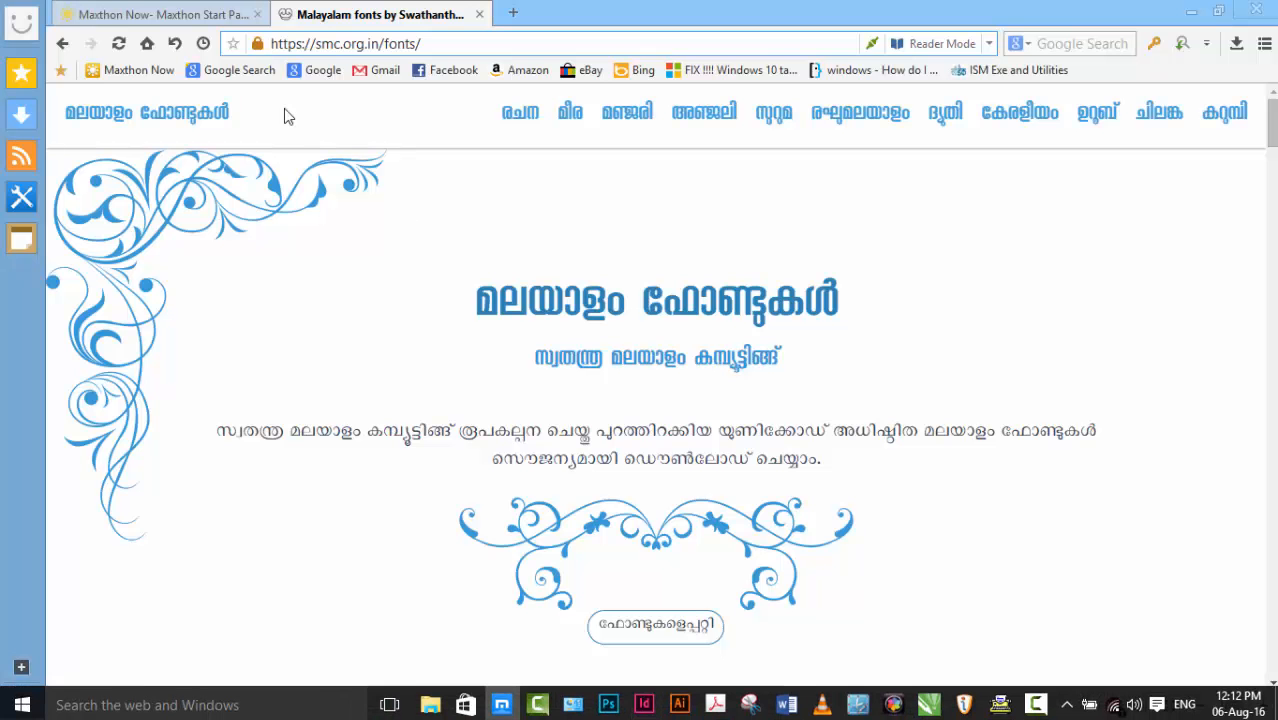
pyautogui.click(479, 14)
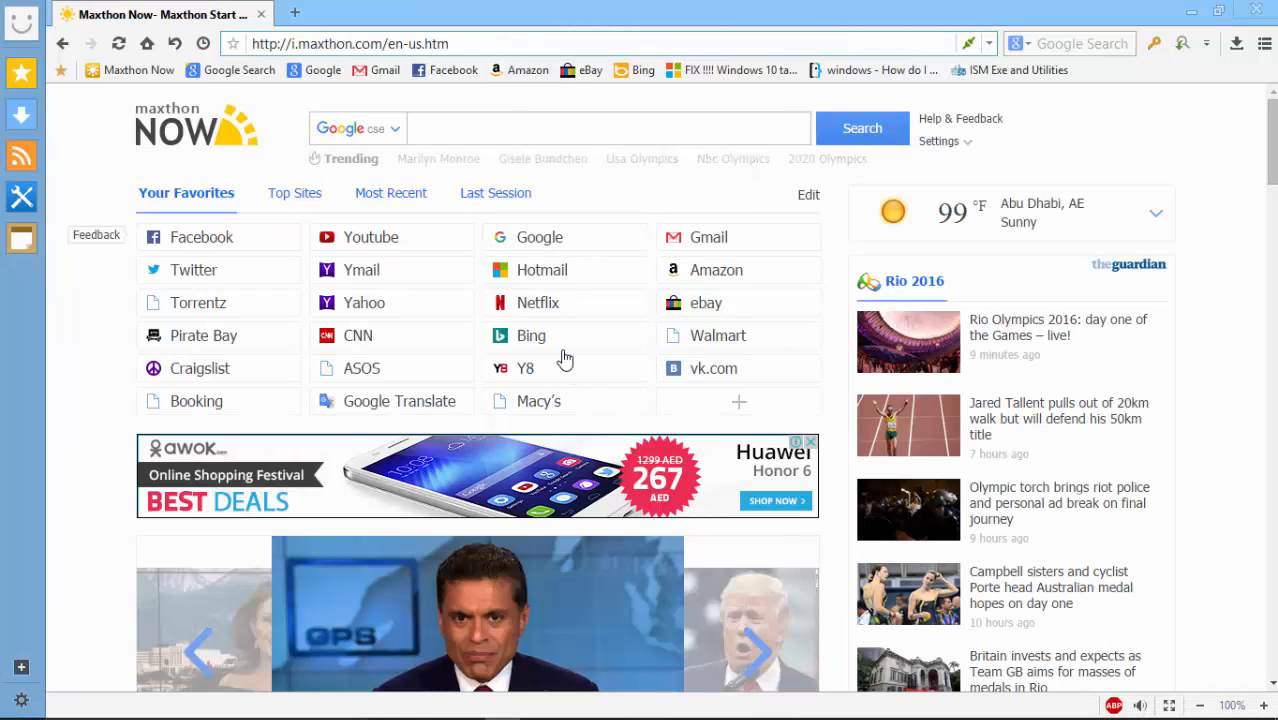
pyautogui.click(524, 242)
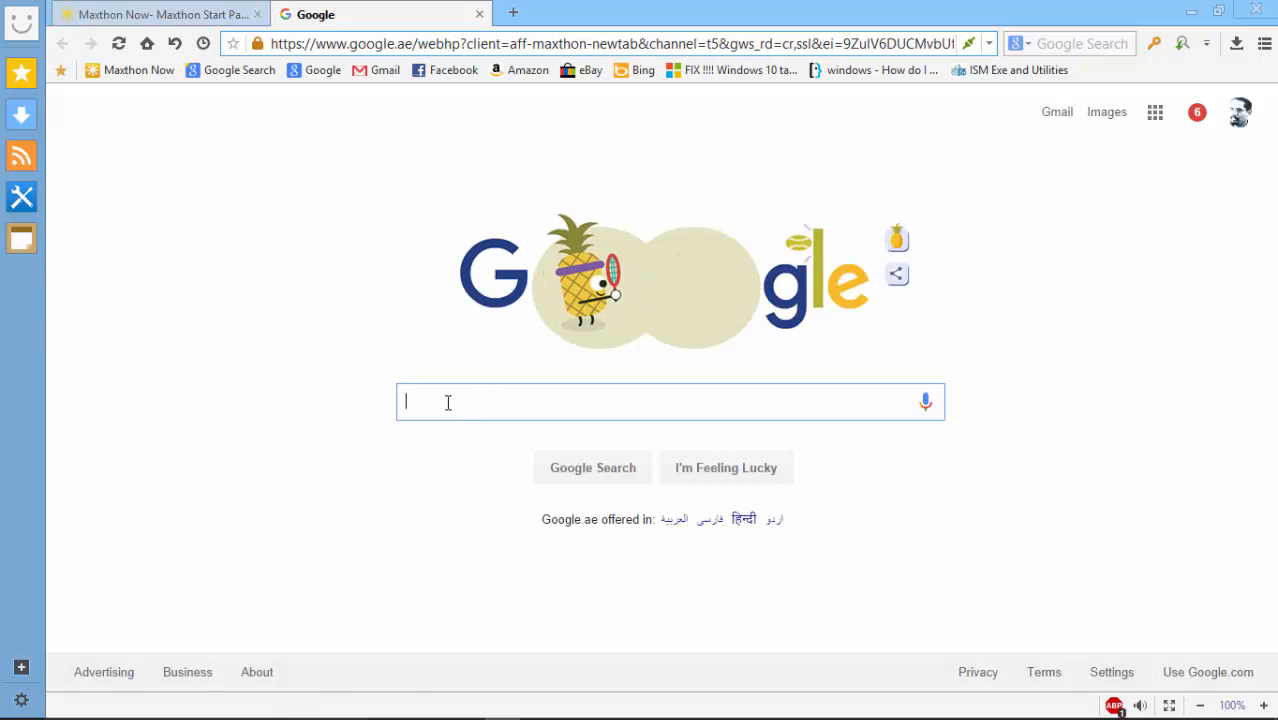
pyautogui.write('f')
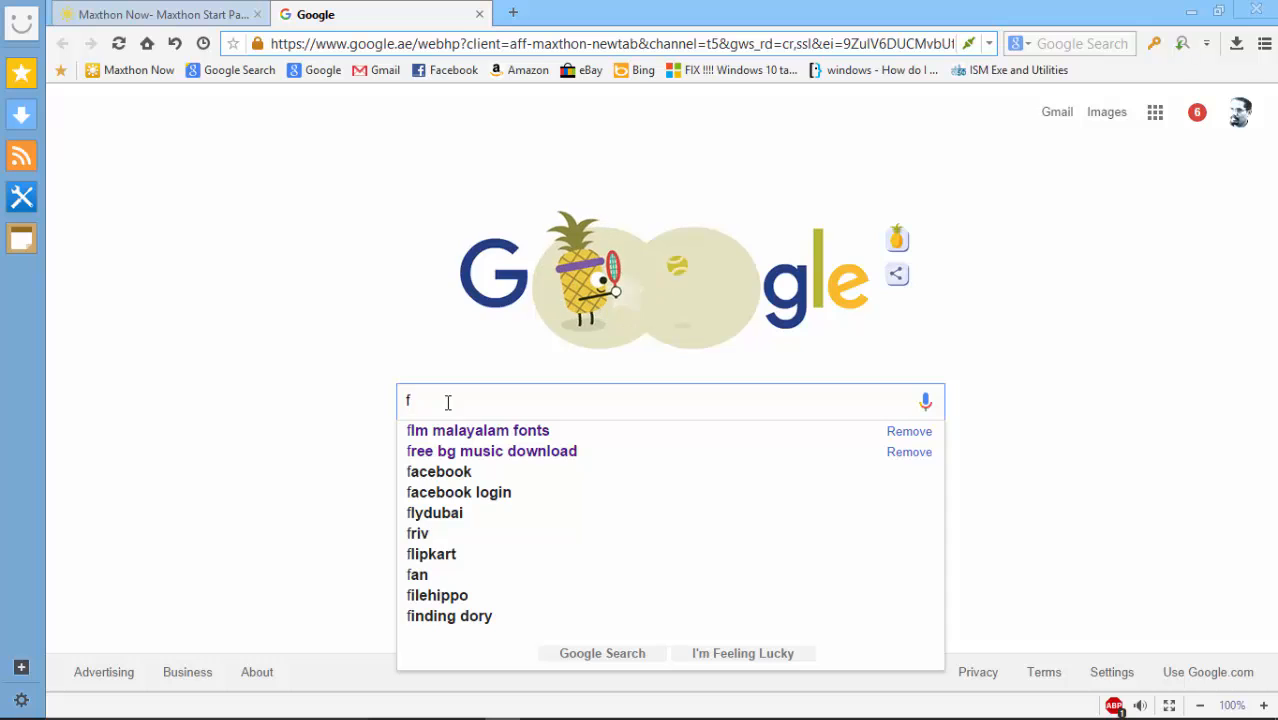
pyautogui.write('ml')
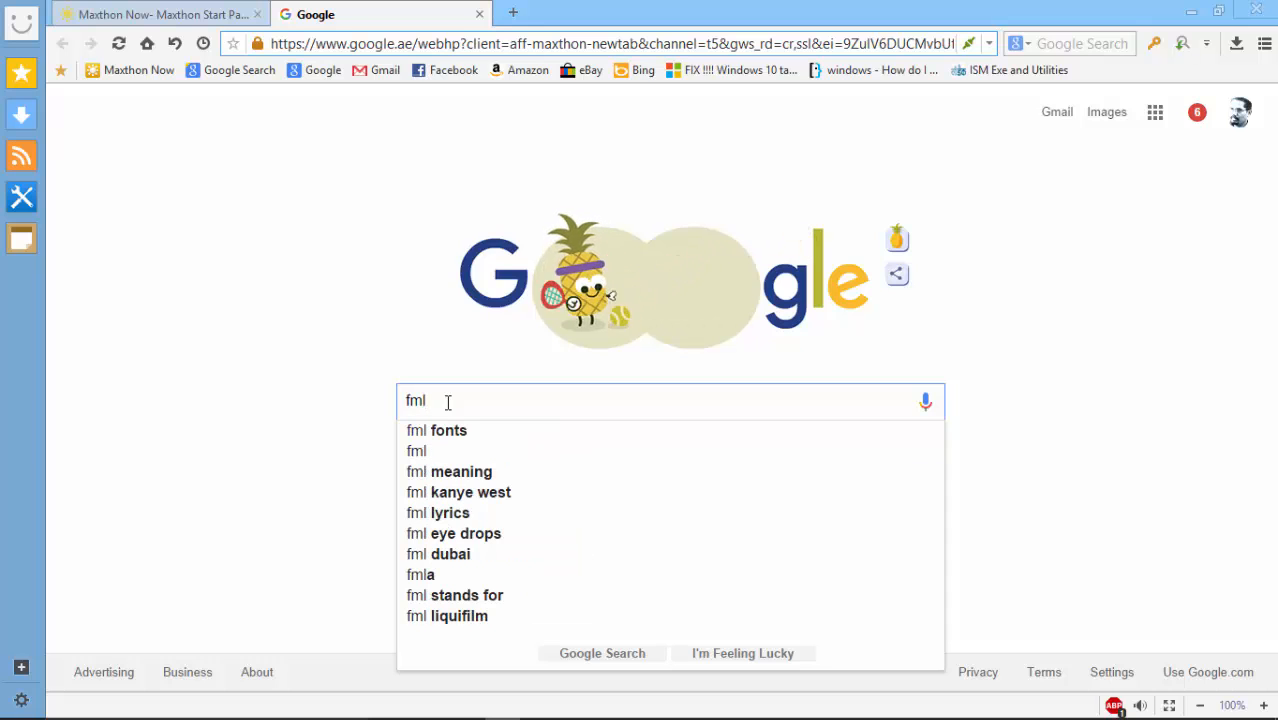
pyautogui.write(' mala')
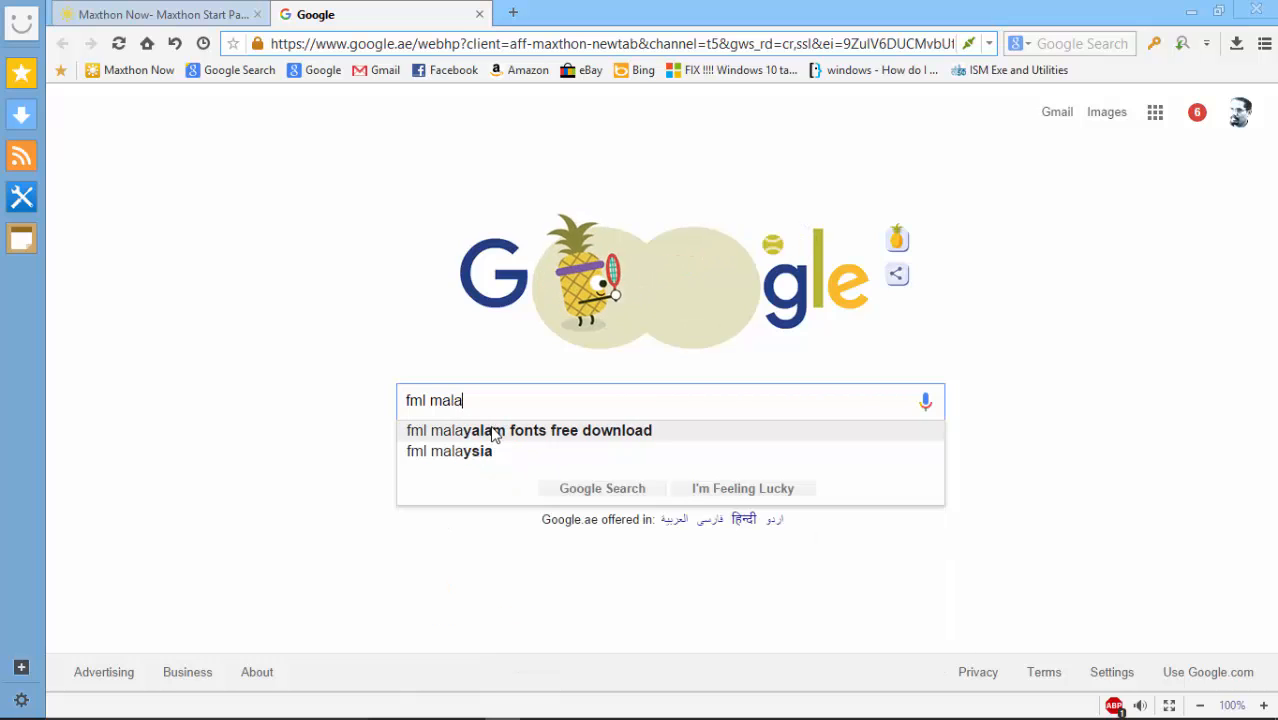
pyautogui.click(490, 432)
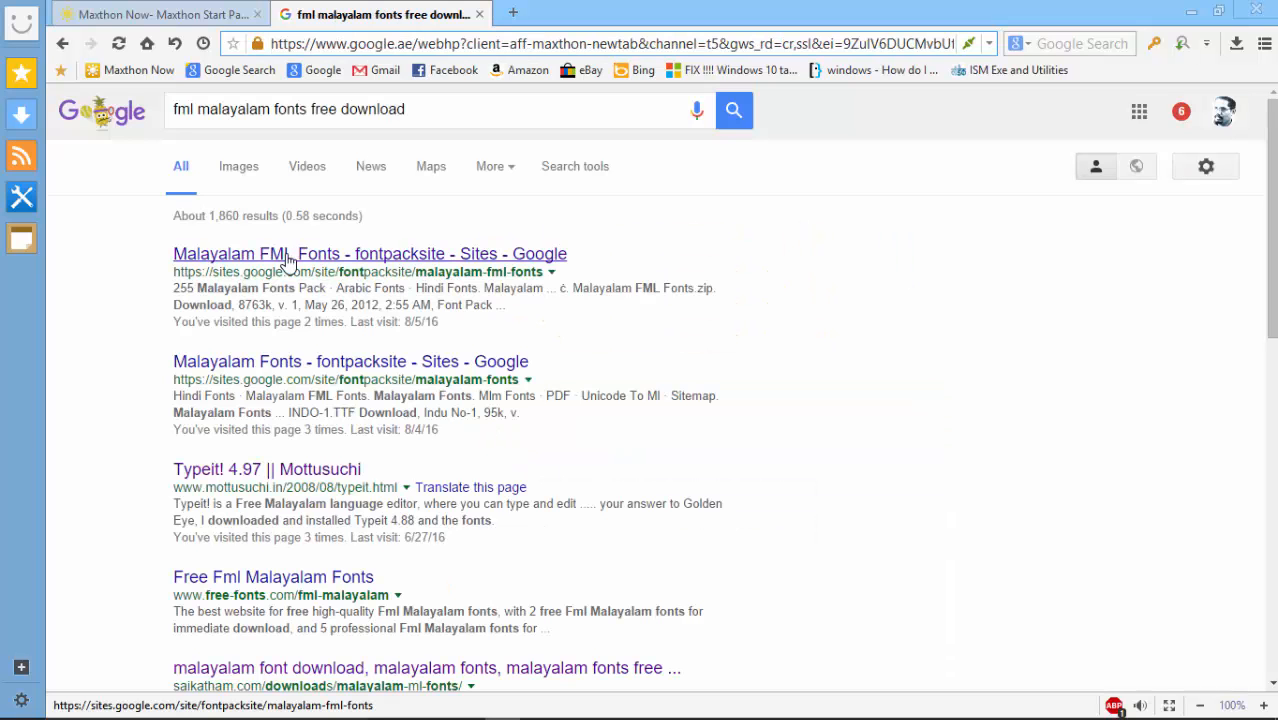
pyautogui.click(287, 258)
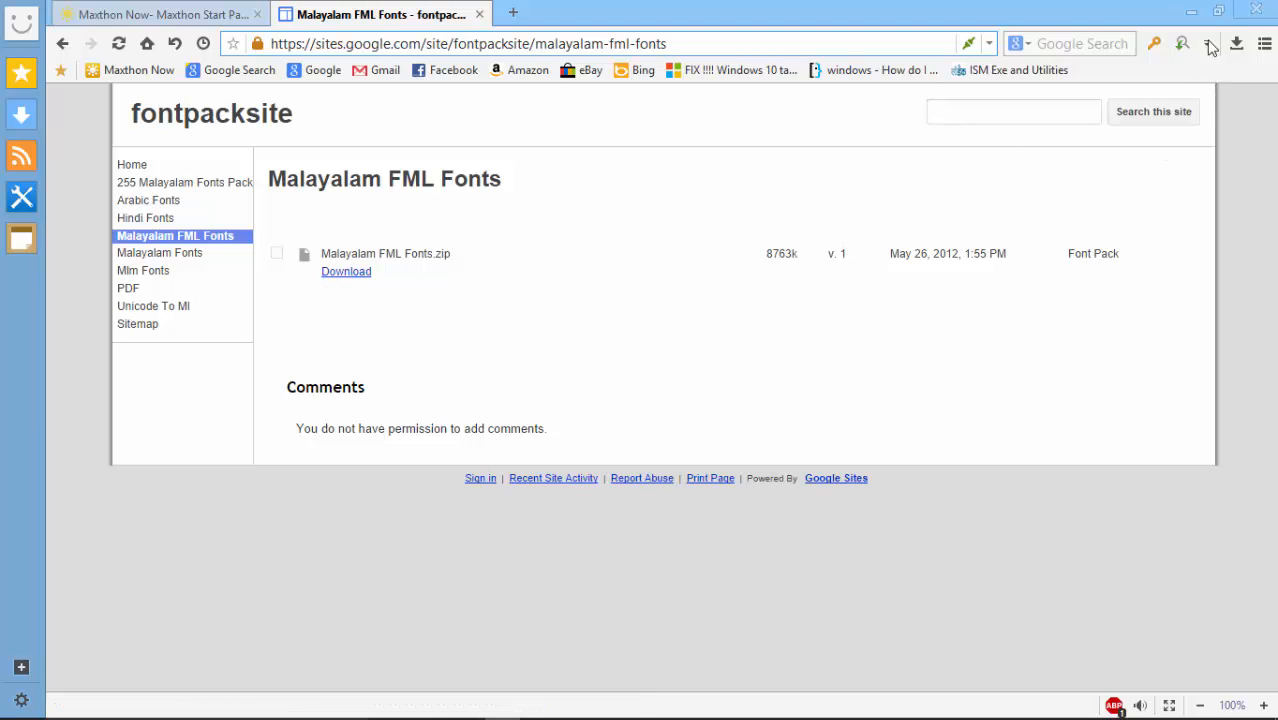
pyautogui.click(479, 14)
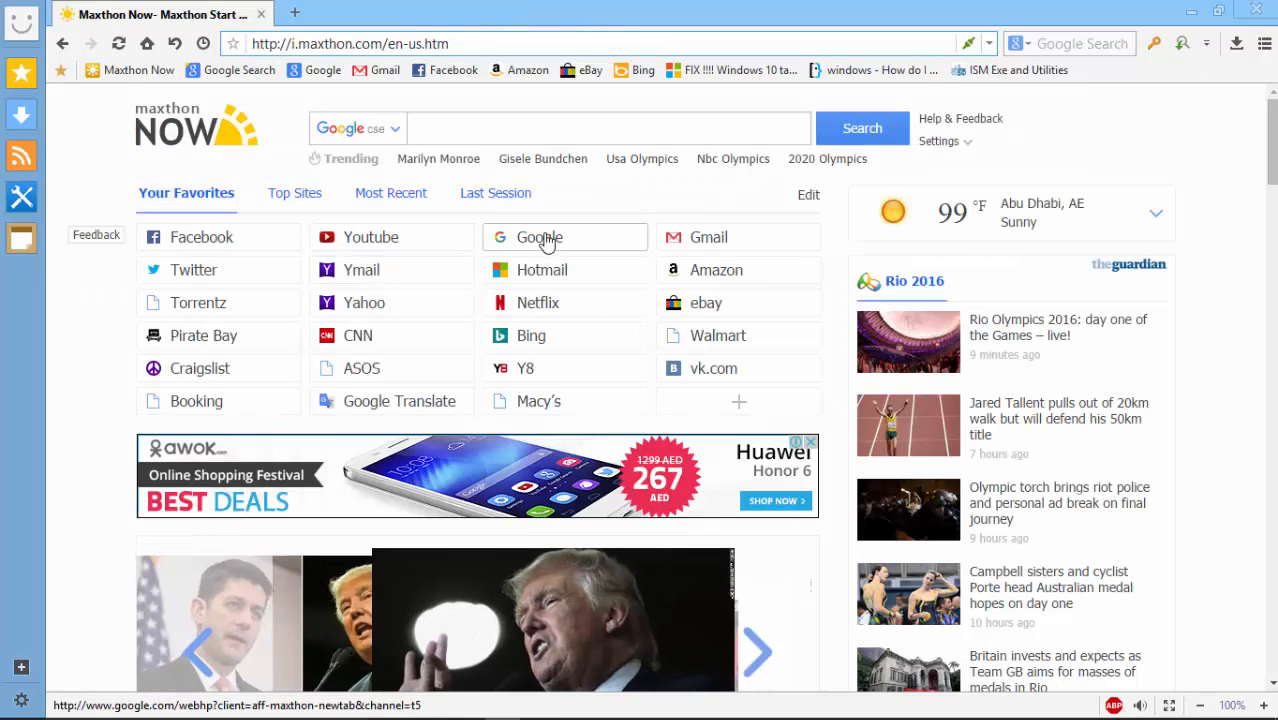
# - Search Google for "google language input", open the online Google Input Tools trial page, and set its language to Malayalam
pyautogui.click(542, 240)
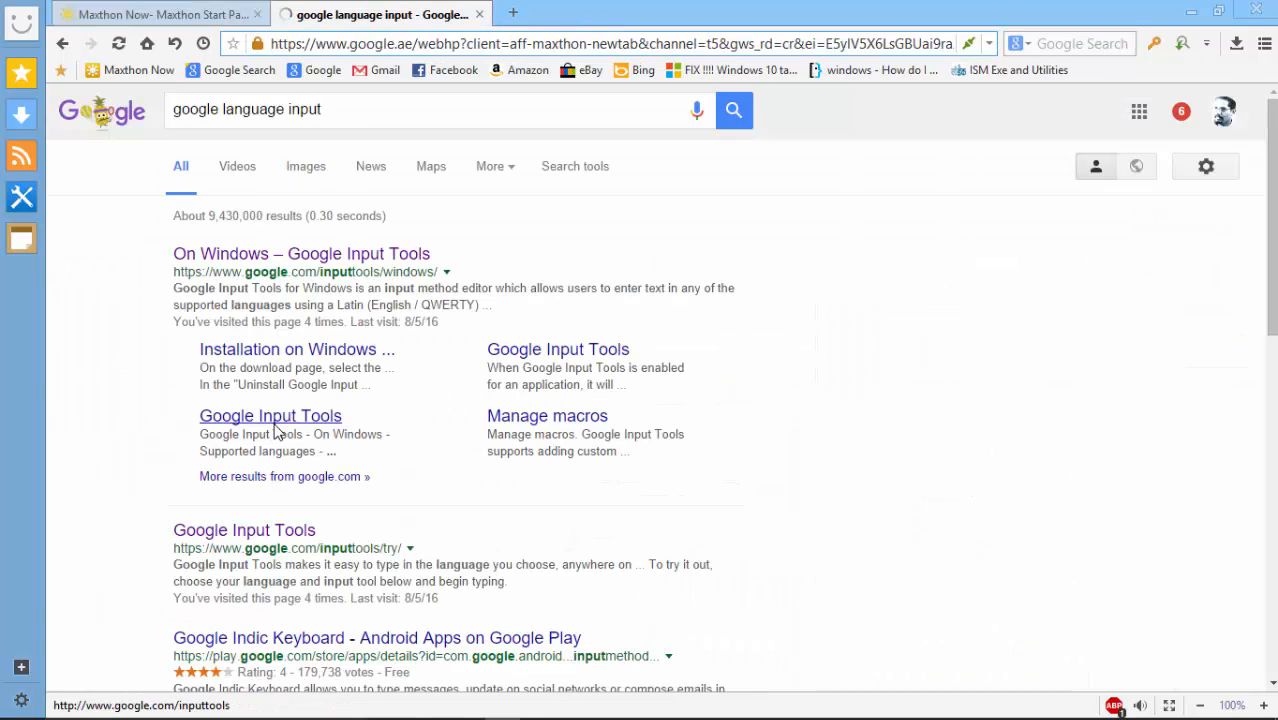
pyautogui.click(278, 430)
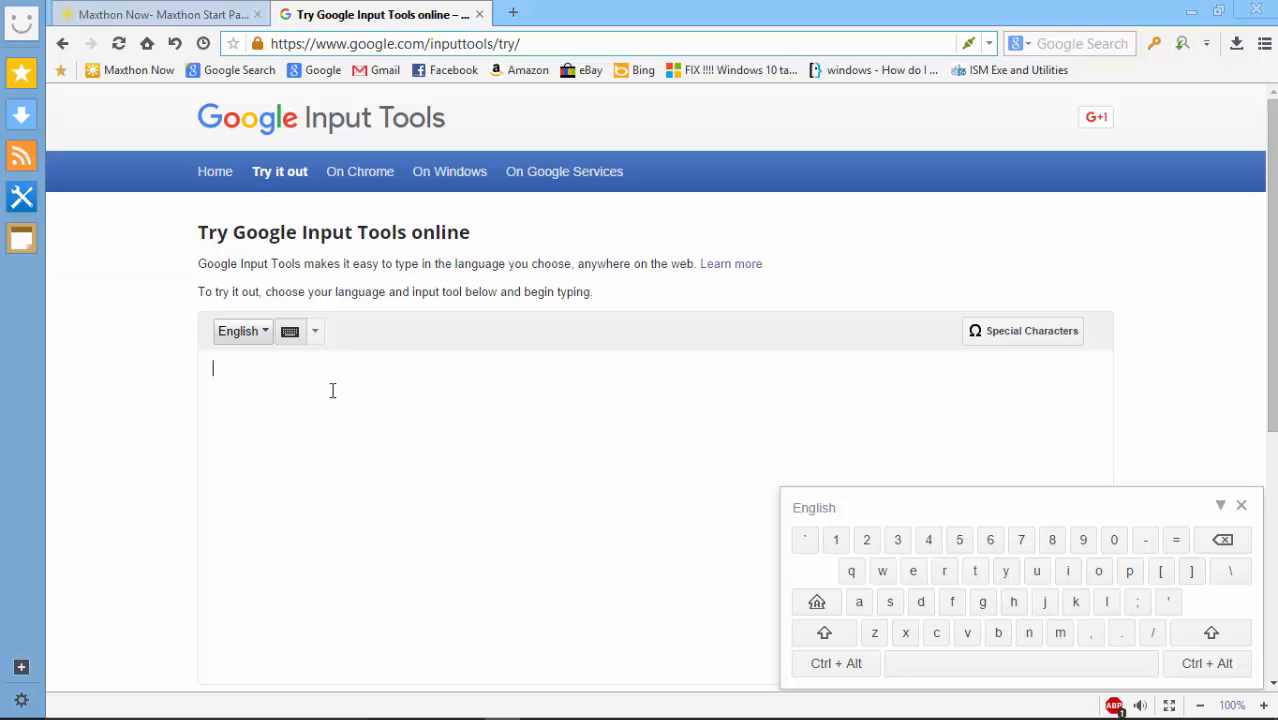
pyautogui.click(268, 336)
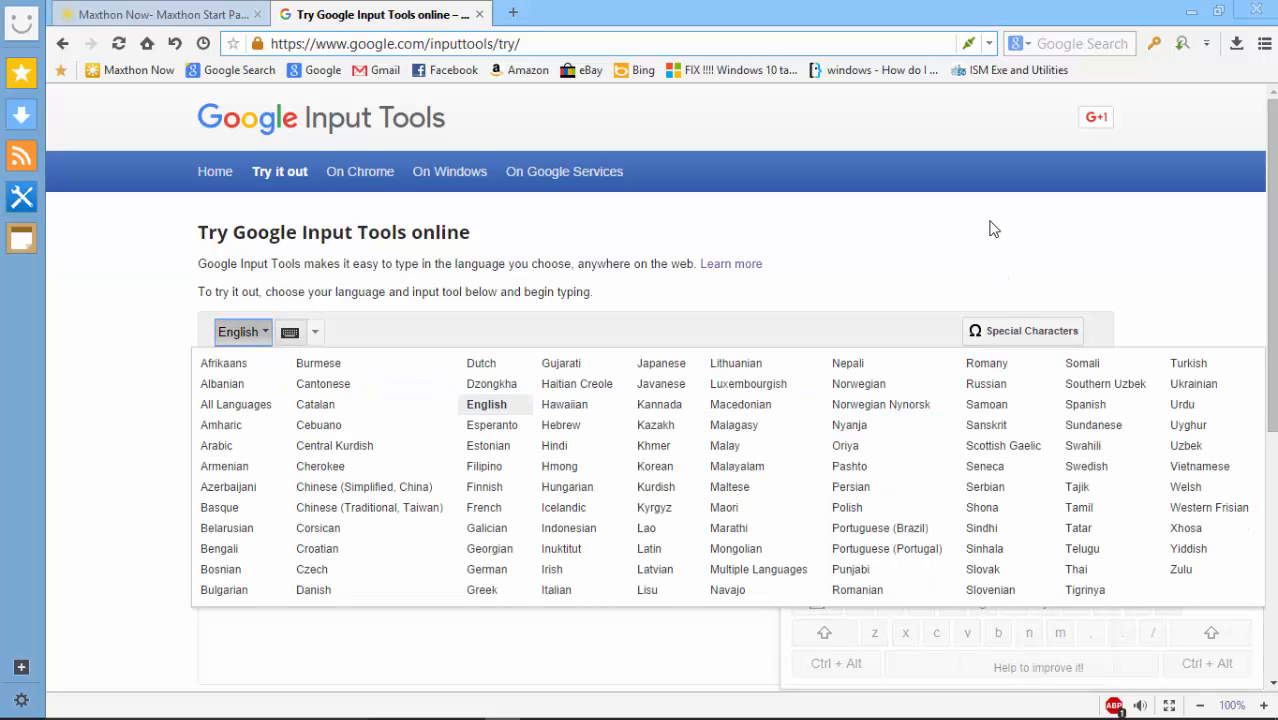
pyautogui.click(740, 467)
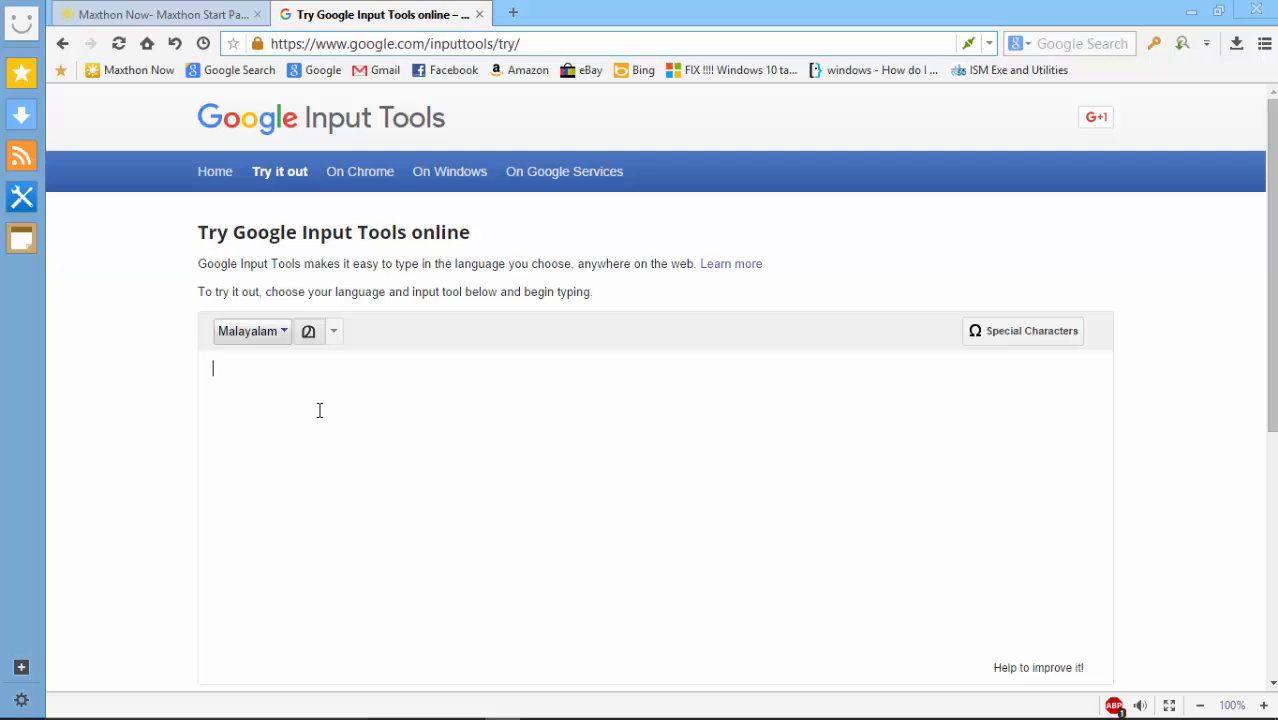
# - Write the two-line verse "അരികിൽ നീ ഉണ്ടായിരുന്നെങ്കിൽ / ഒരു മാത്ര വെറുതേ നിനച്ചുപോയീ" in Malayalam through phonetic transliteration in the online trial box
pyautogui.press('super+space')
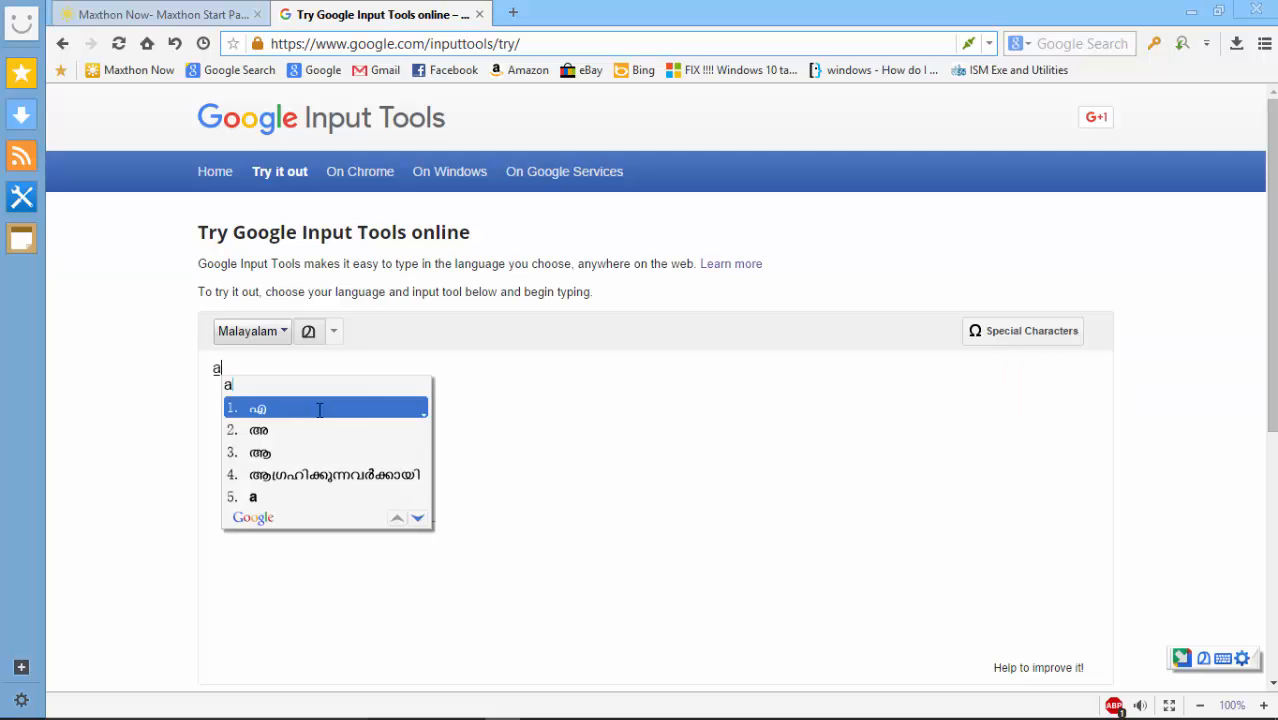
pyautogui.write('rikil ')
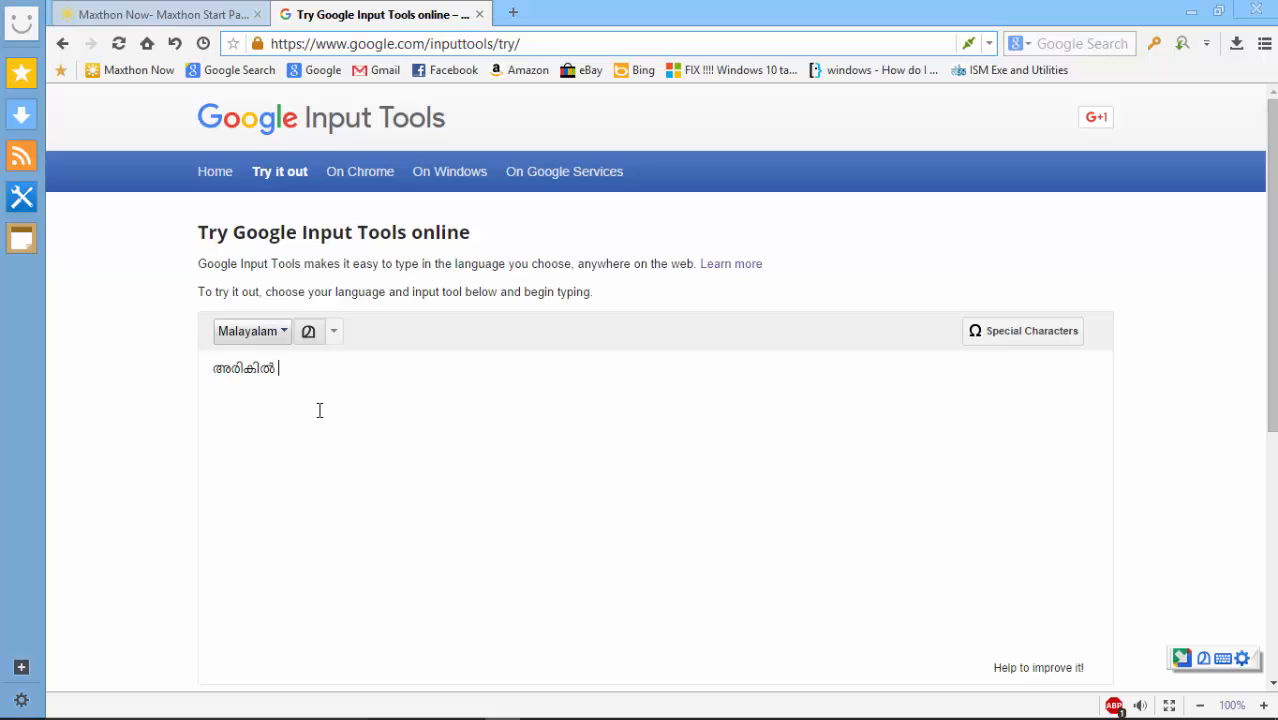
pyautogui.write('nee ')
pyautogui.write('un')
pyautogui.write('d')
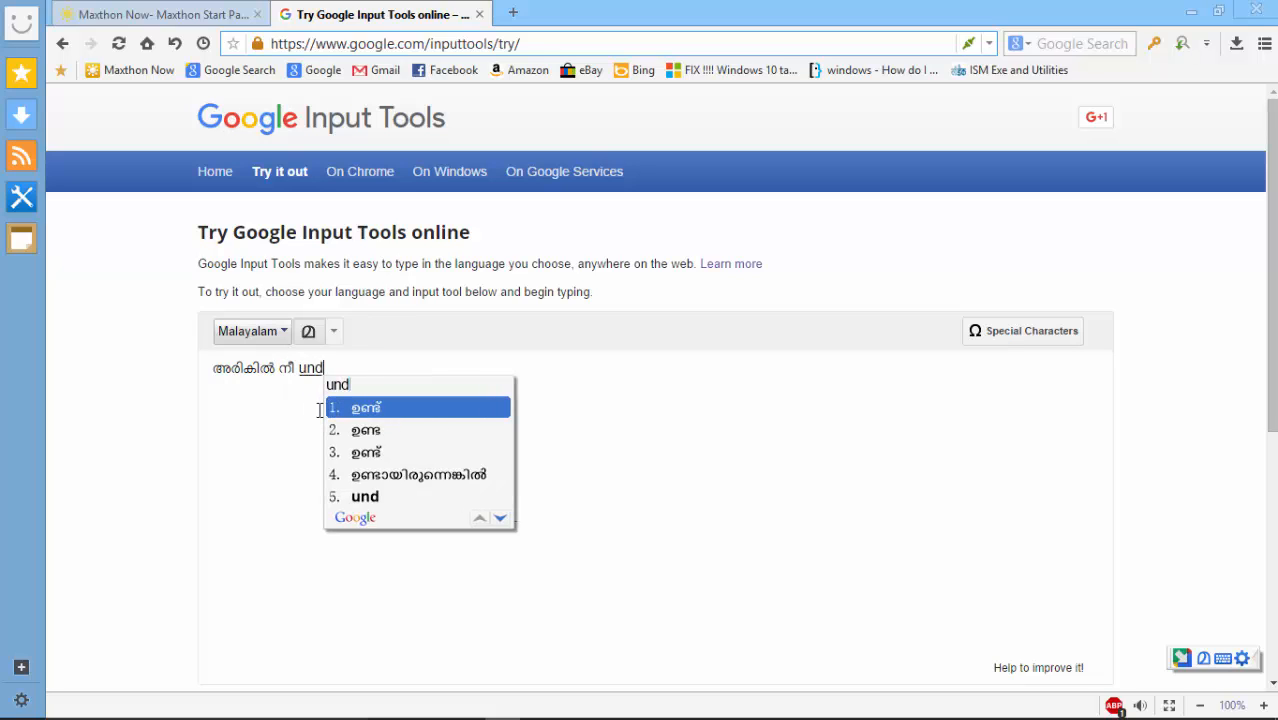
pyautogui.write('aayirun')
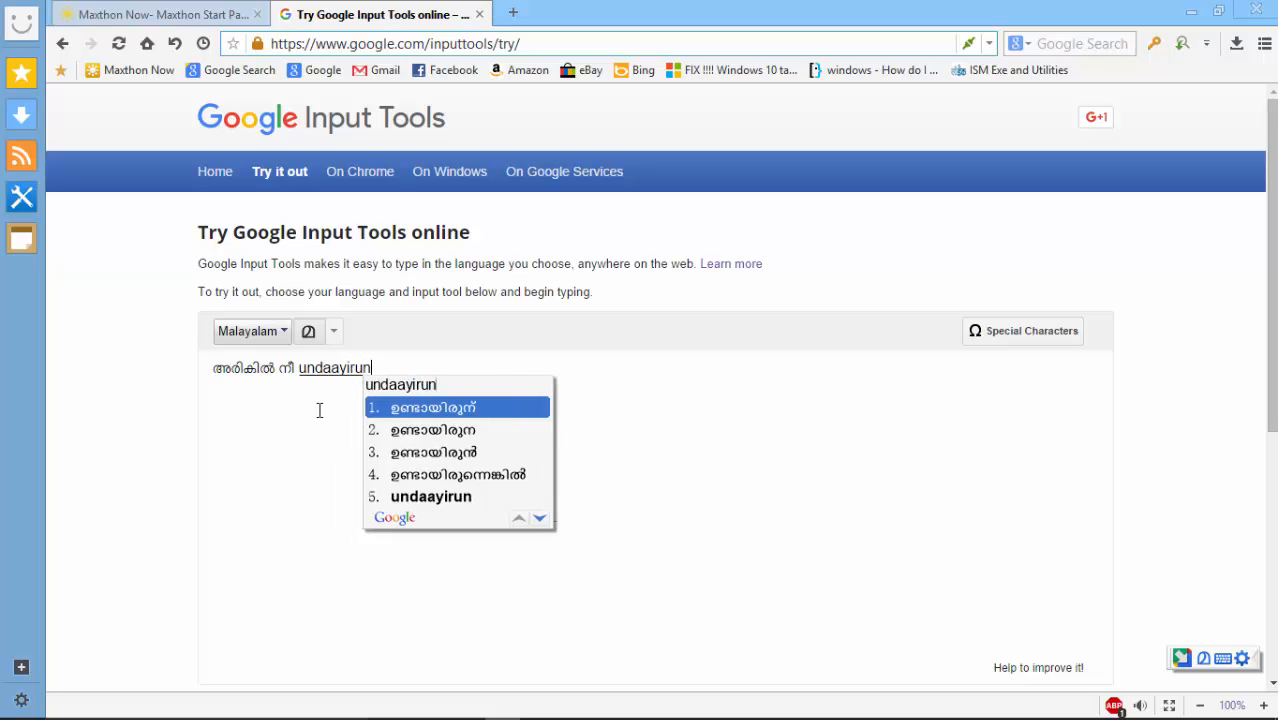
pyautogui.write('nenkil')
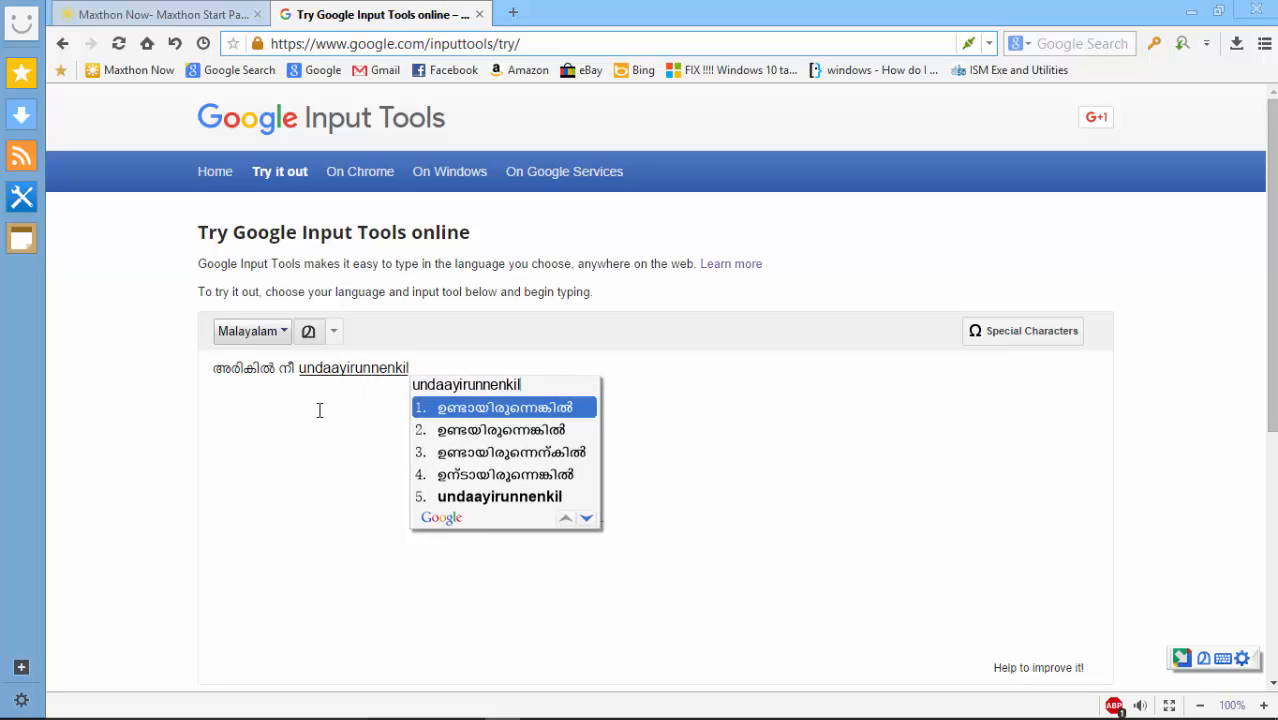
pyautogui.press('space')
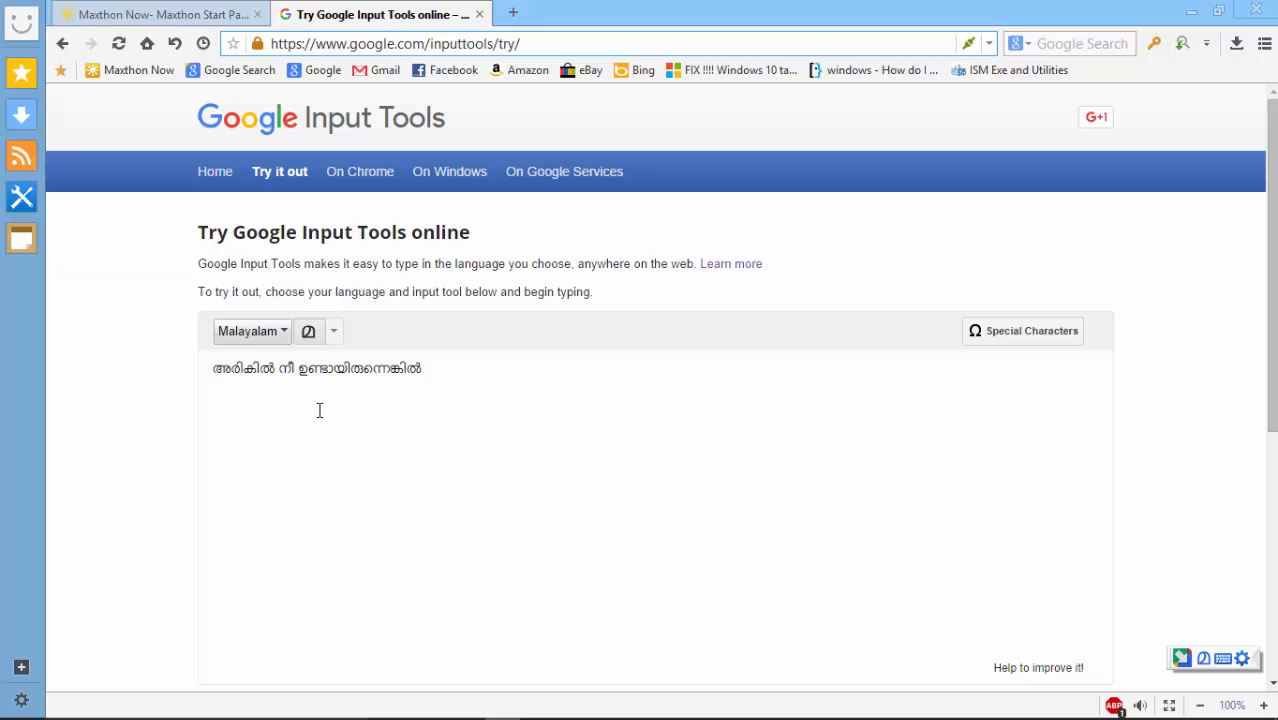
pyautogui.press('Return')
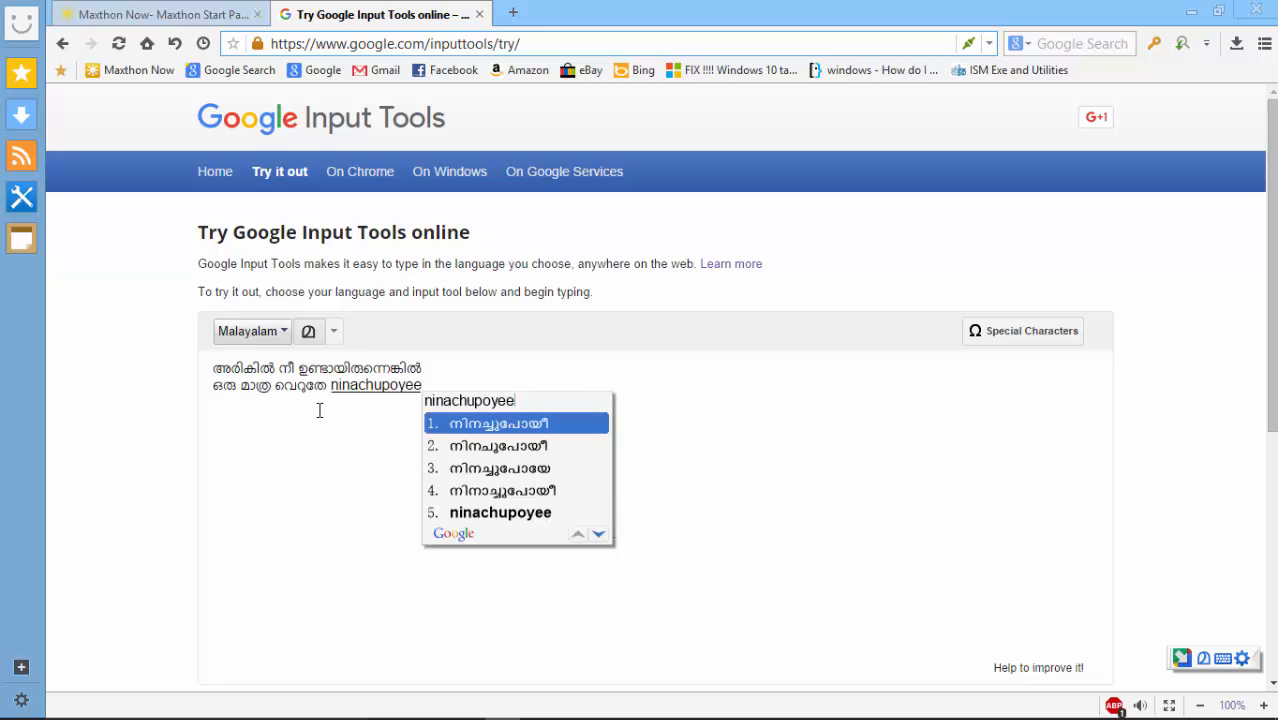
pyautogui.press('Return')
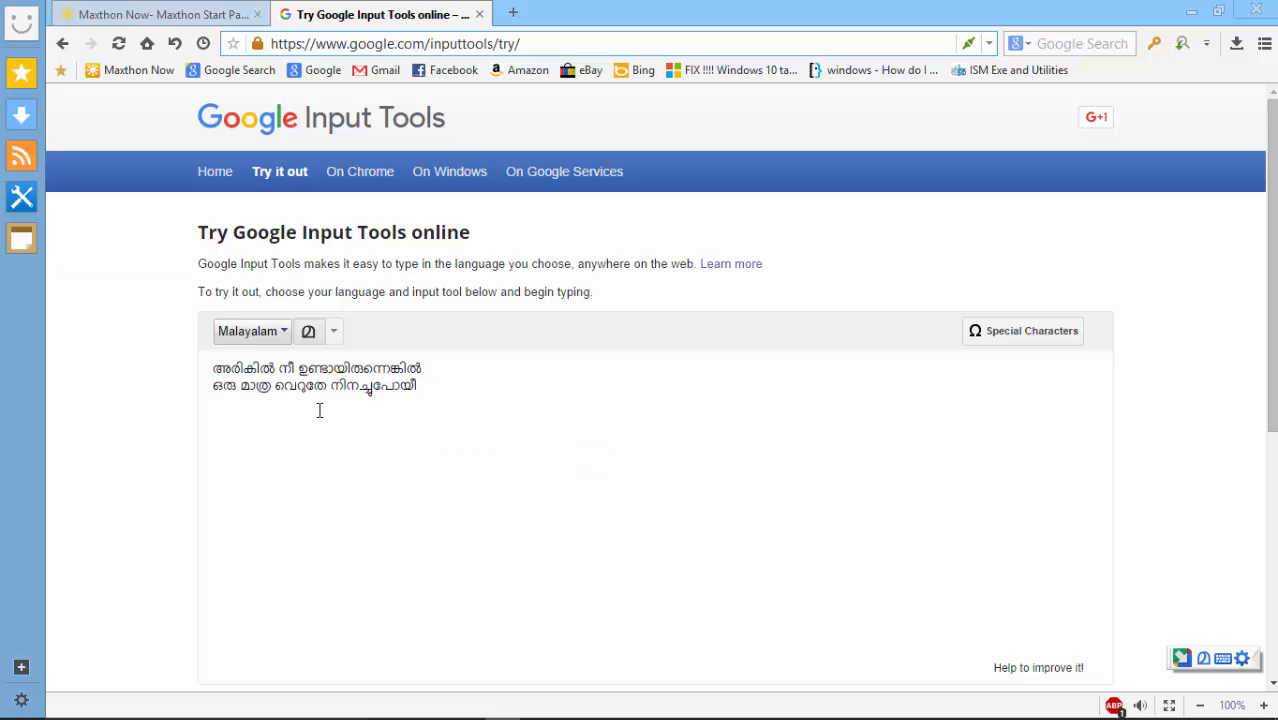
# - Copy both lines of the Malayalam verse from the online trial box
pyautogui.moveTo(428, 386); pyautogui.dragTo(197, 341)
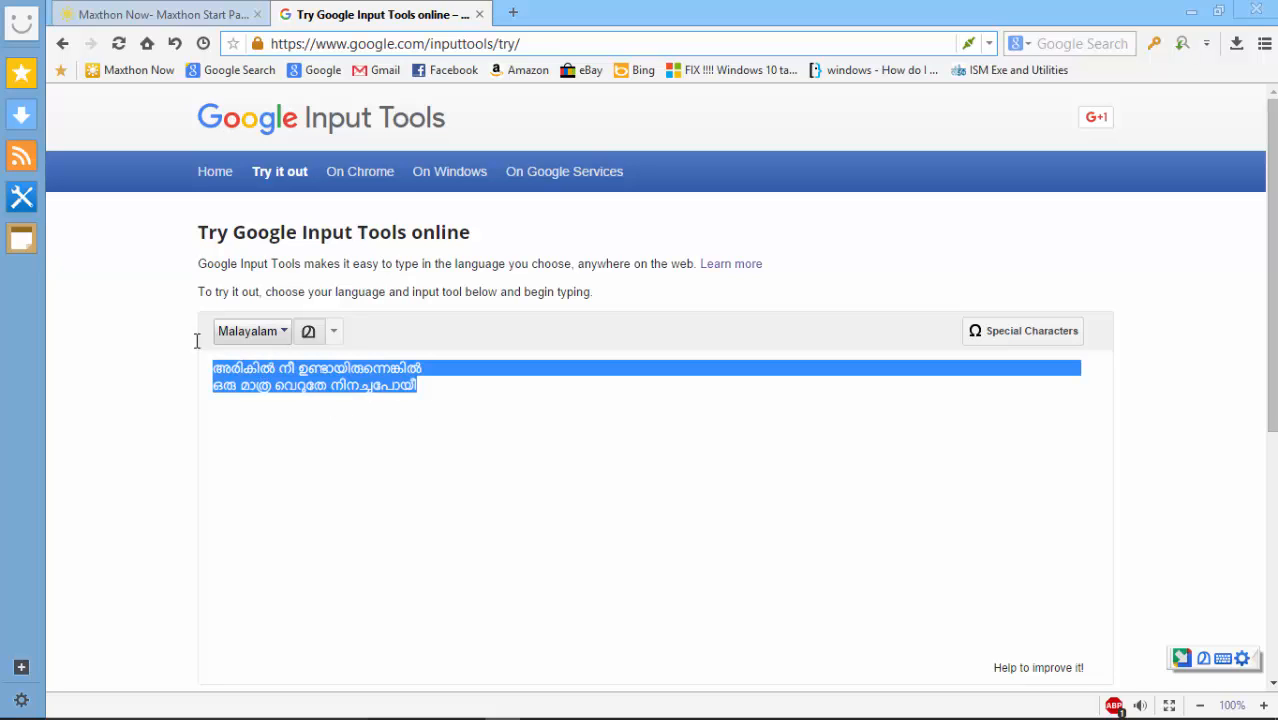
pyautogui.rightClick(355, 380)
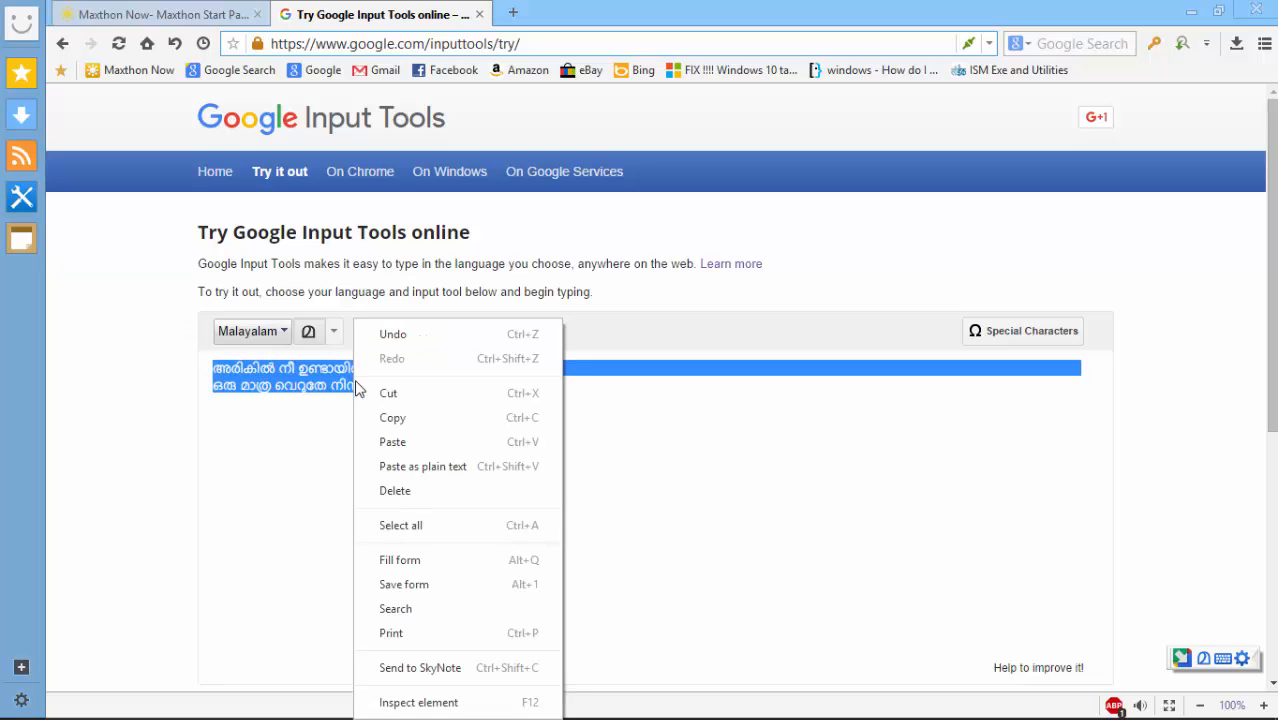
pyautogui.click(397, 419)
# - Switch to Typeit! and replace all its existing text with the copied verse, converting it from Unicode
pyautogui.moveTo(955, 716)
pyautogui.click(1000, 702)
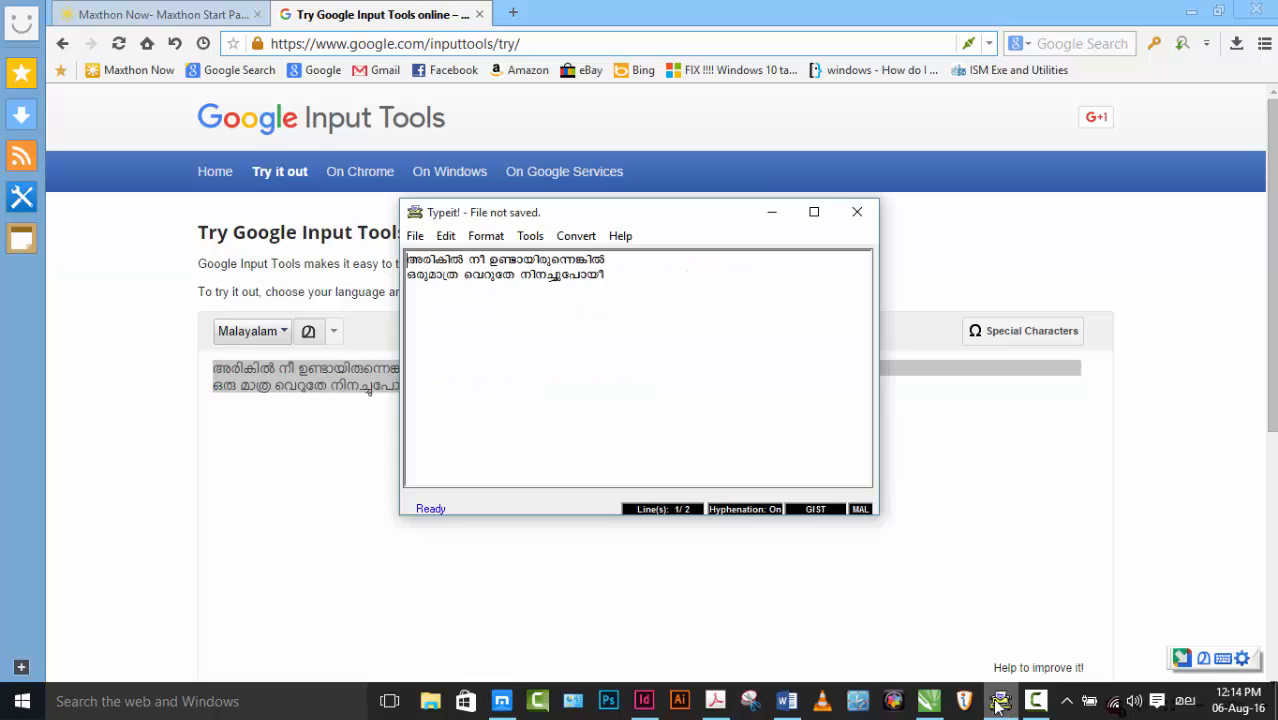
pyautogui.hotkey('ctrl', 'a')
pyautogui.click(576, 236)
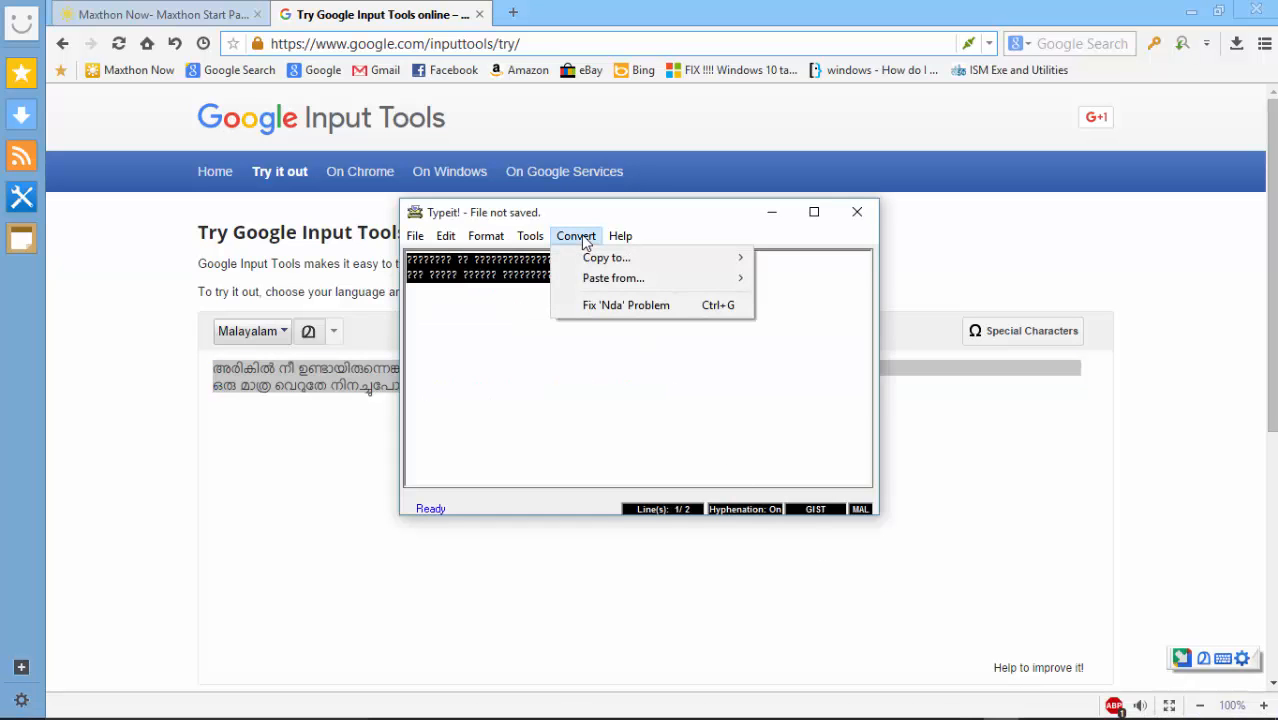
pyautogui.moveTo(592, 284)
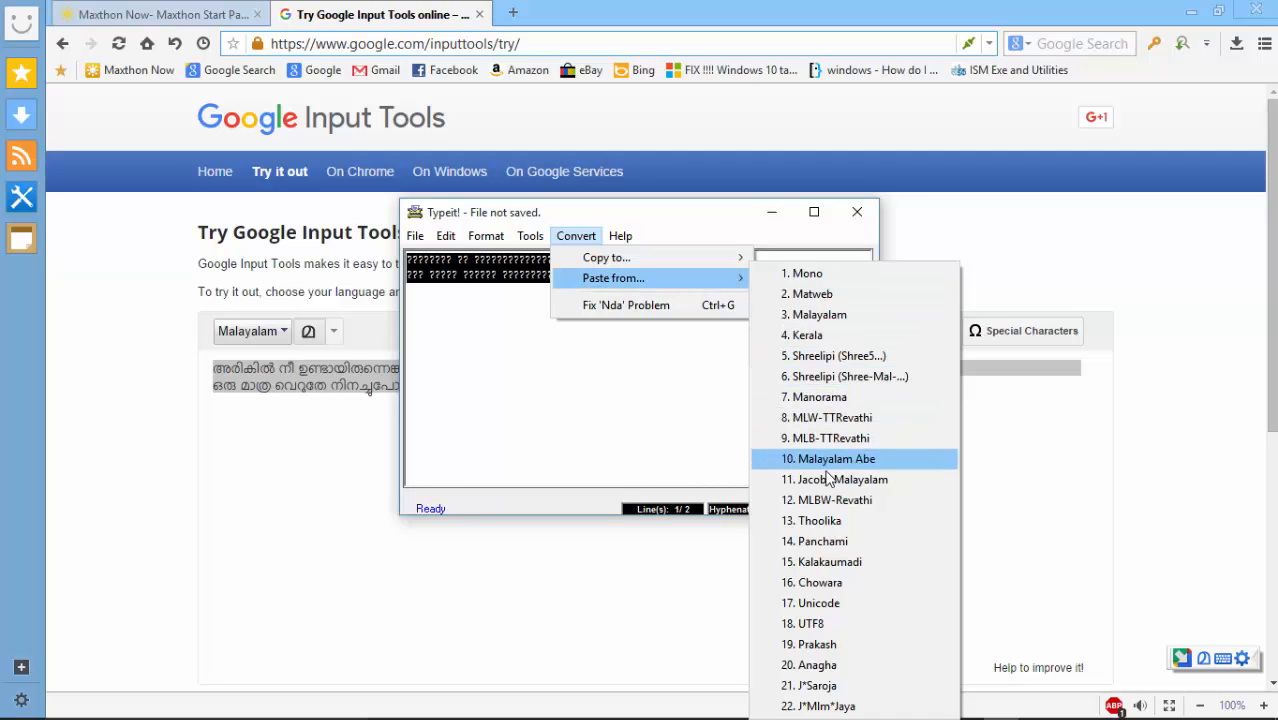
pyautogui.click(818, 603)
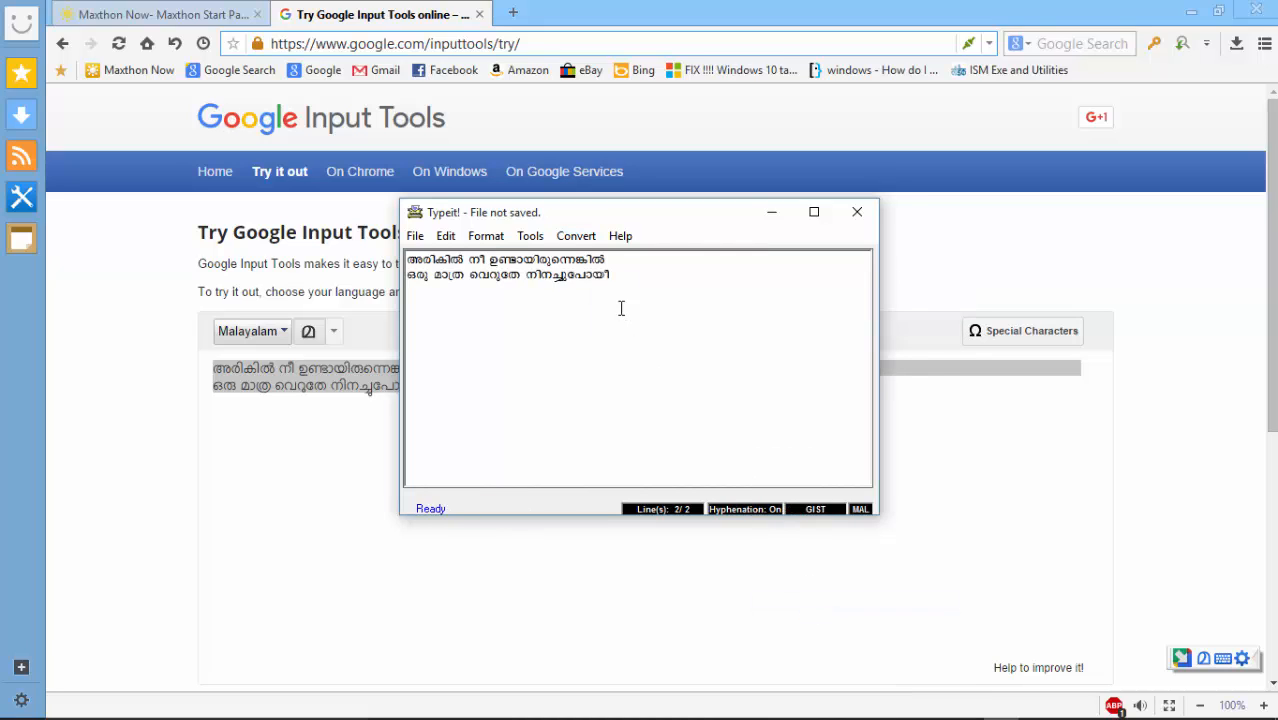
# - Select the converted verse and apply the Fix 'Nda' Problem conversion so it is ready for pasting
pyautogui.moveTo(609, 277); pyautogui.dragTo(480, 245)
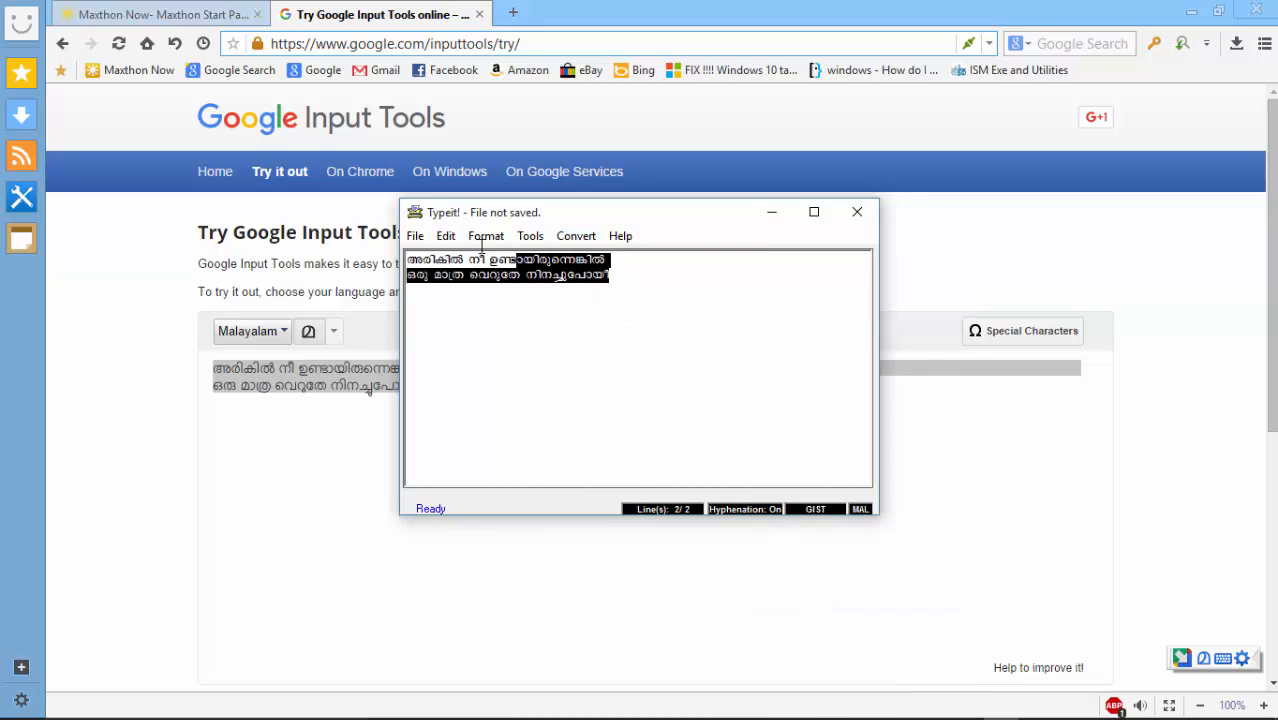
pyautogui.click(576, 236)
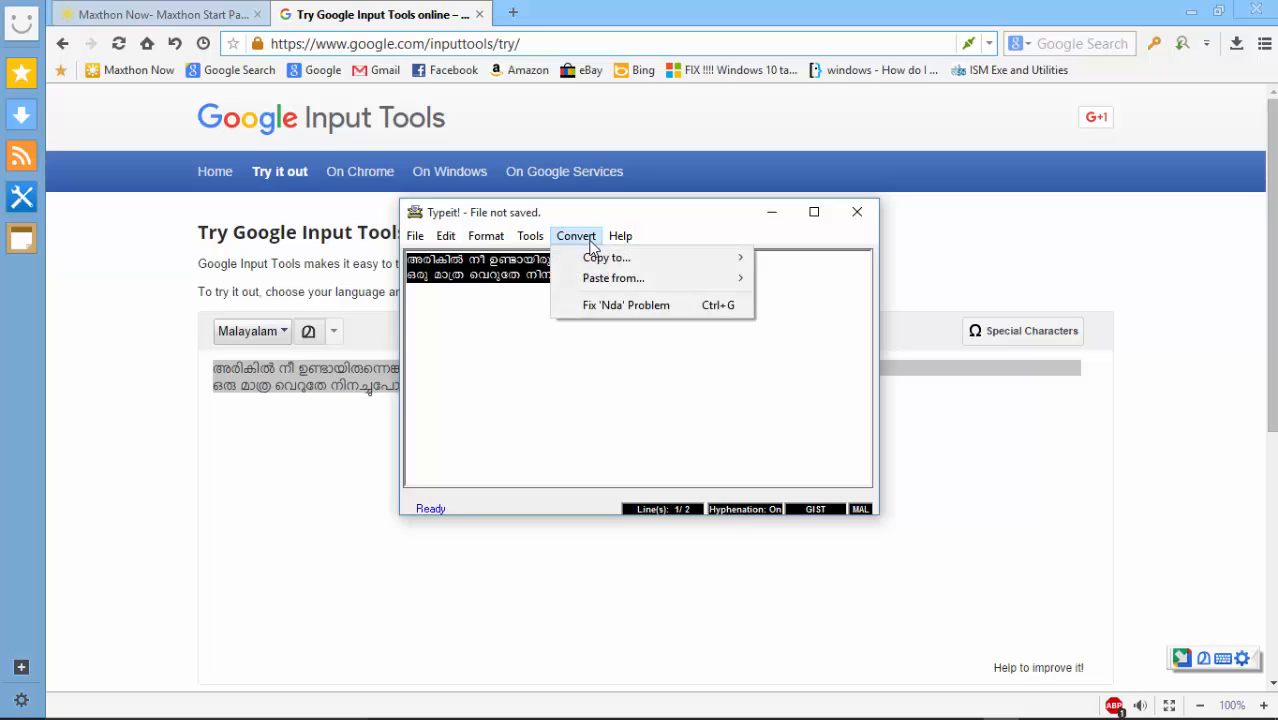
pyautogui.click(613, 308)
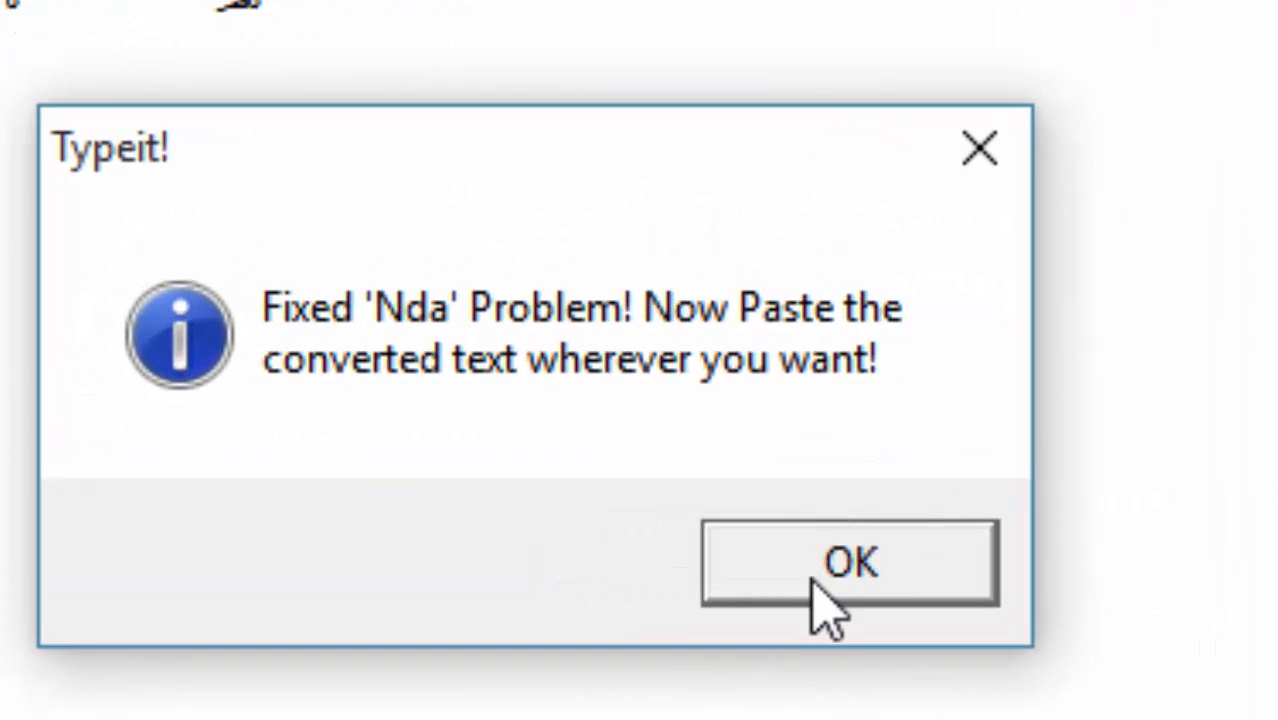
pyautogui.click(840, 563)
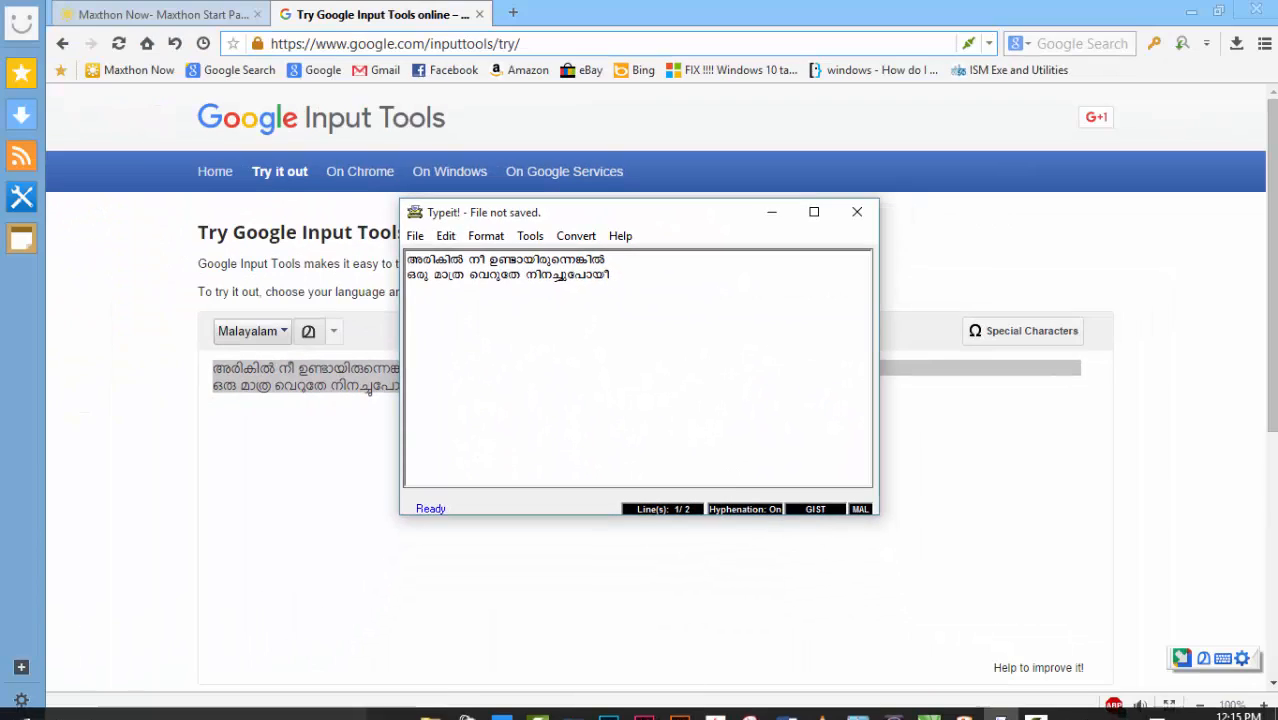
# - Switch to InDesign, create a text frame about 98 by 78 mm beside the woman in the photo, and paste the converted verse
pyautogui.click(649, 705)
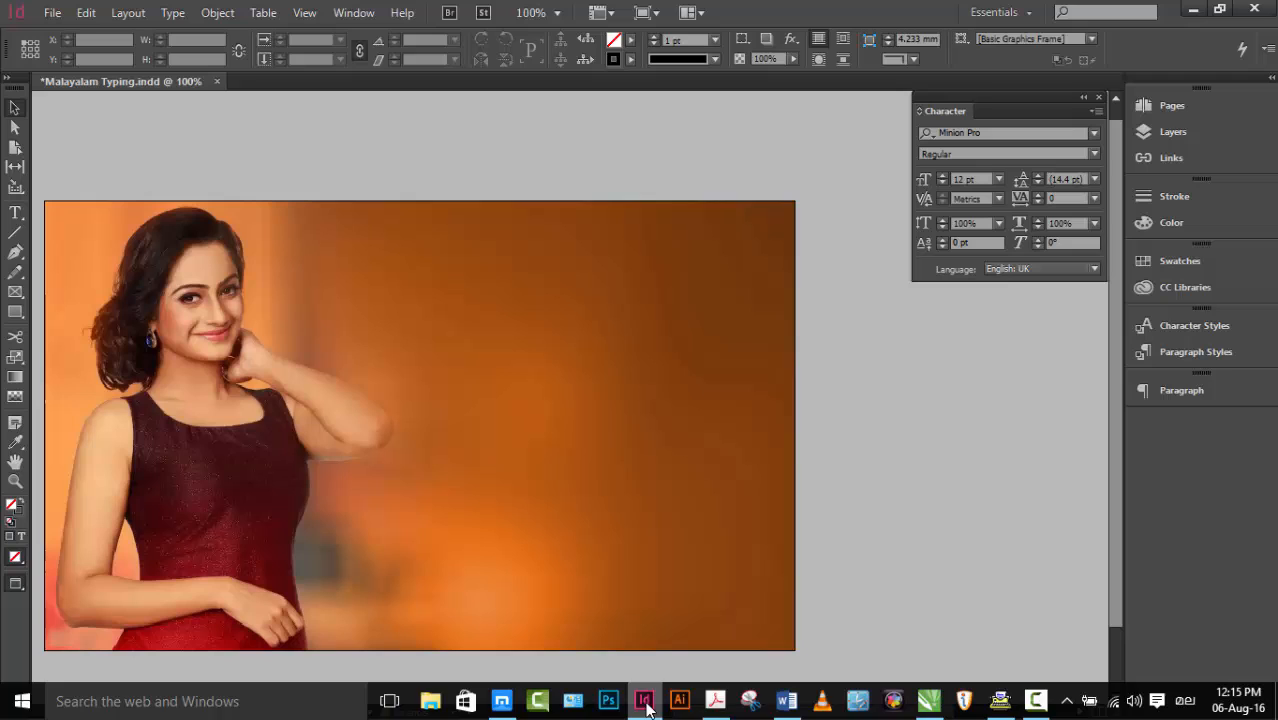
pyautogui.click(15, 218)
pyautogui.moveTo(394, 296); pyautogui.dragTo(727, 565)
pyautogui.hotkey('ctrl', 'v')
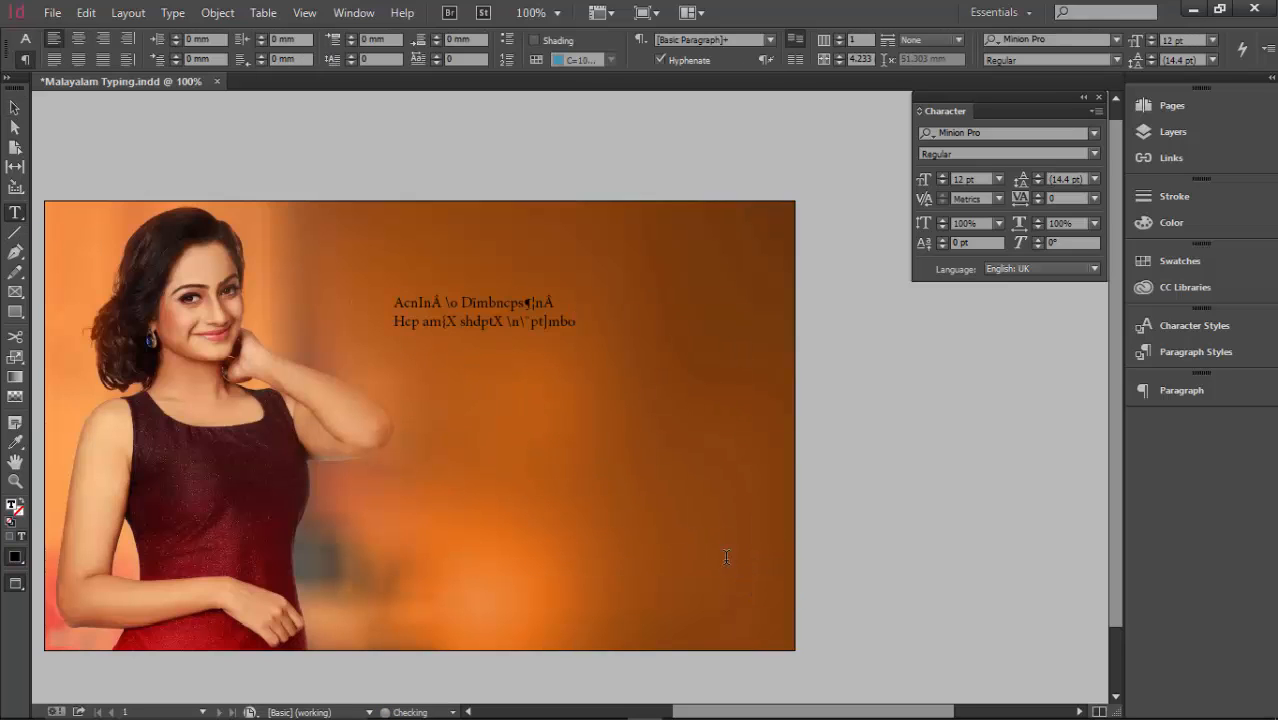
# - Select all the pasted text and set its font to FML-Akhila, found by filtering the fonts for "fml"
pyautogui.hotkey('ctrl', 'a')
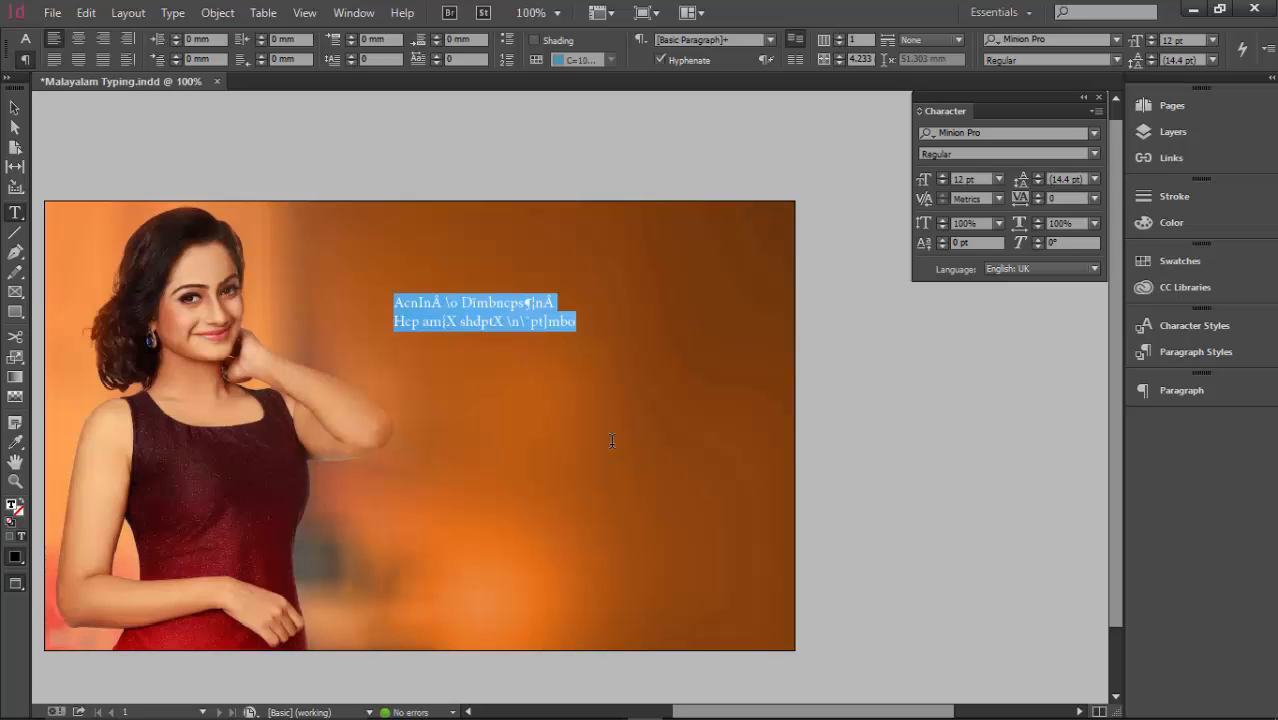
pyautogui.click(967, 132)
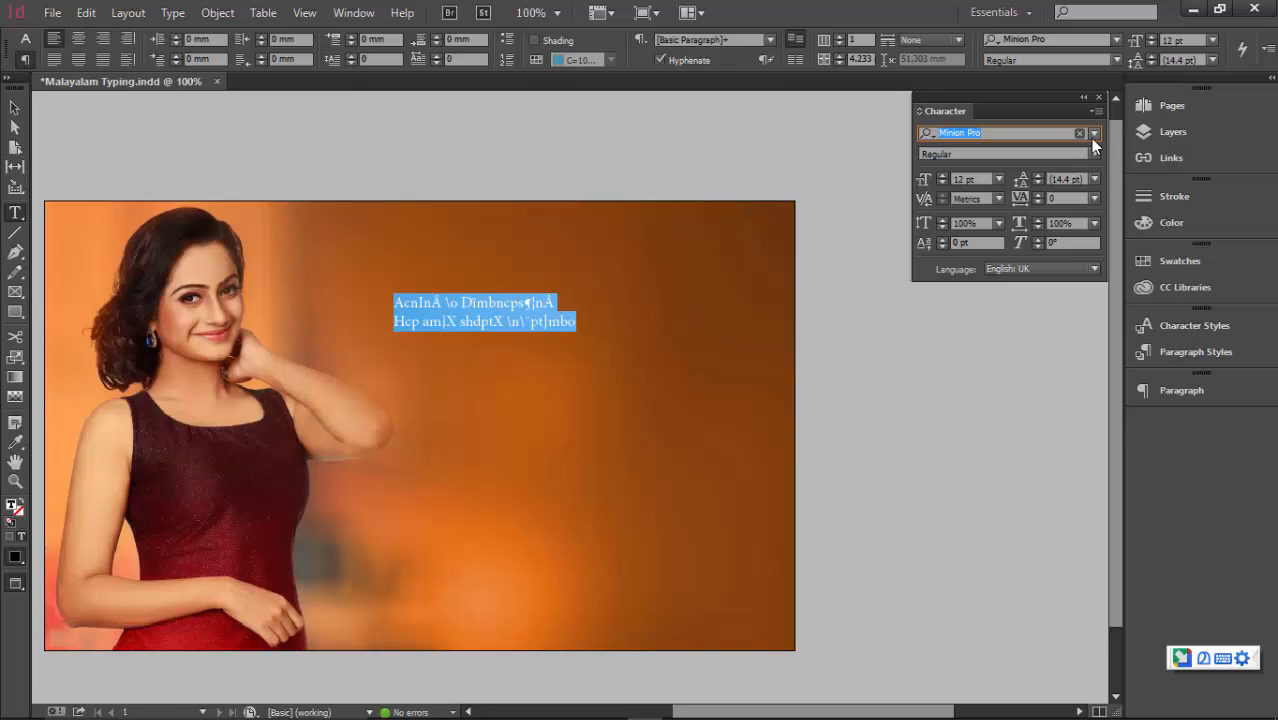
pyautogui.press('super+space')
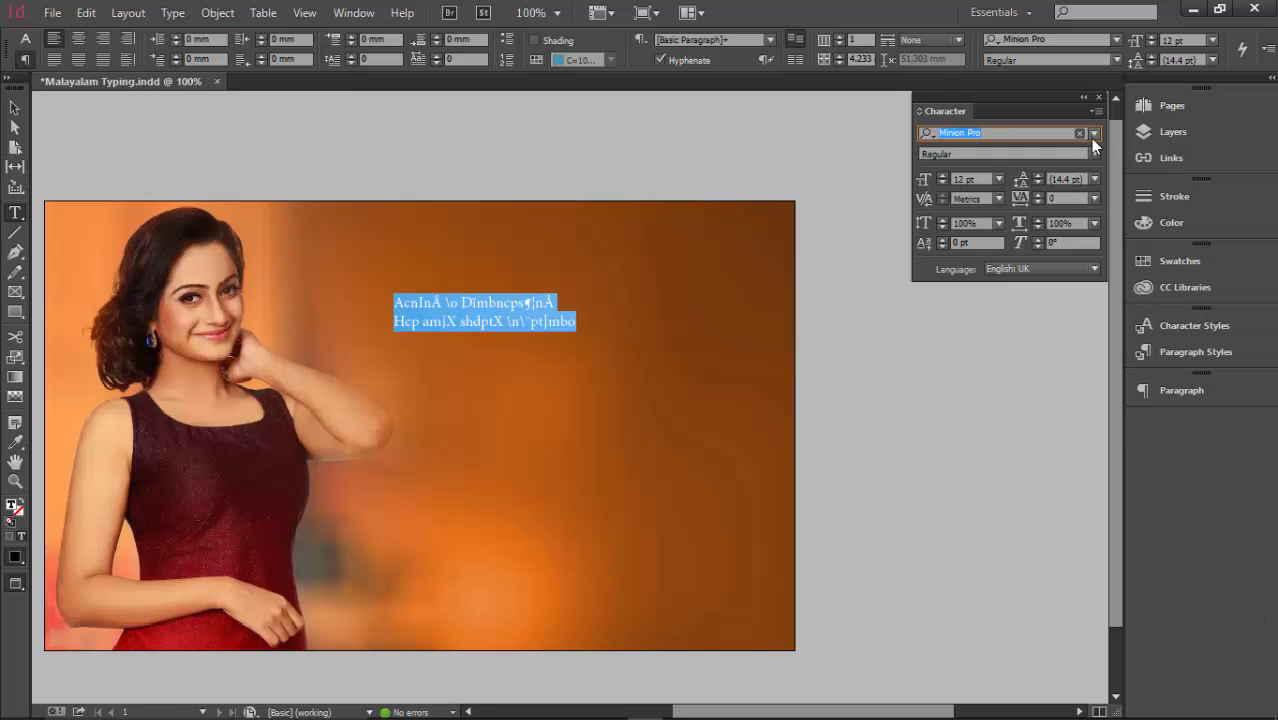
pyautogui.write('fml')
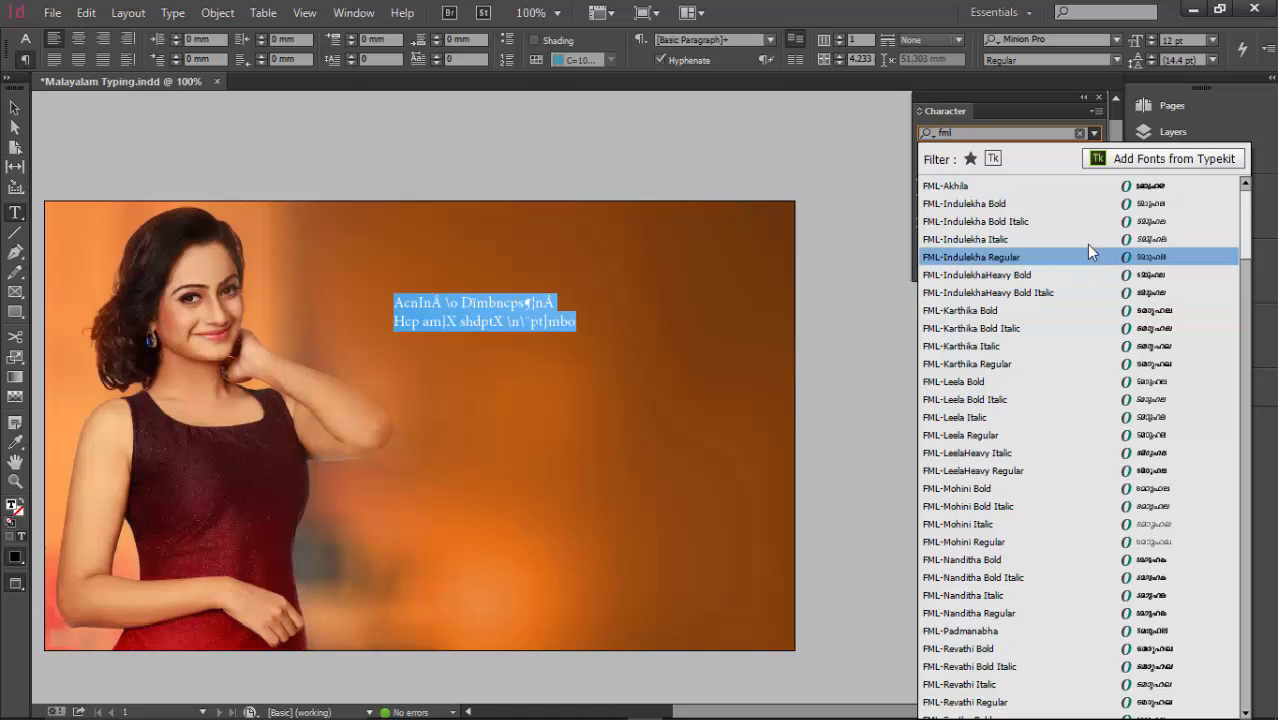
pyautogui.click(1056, 187)
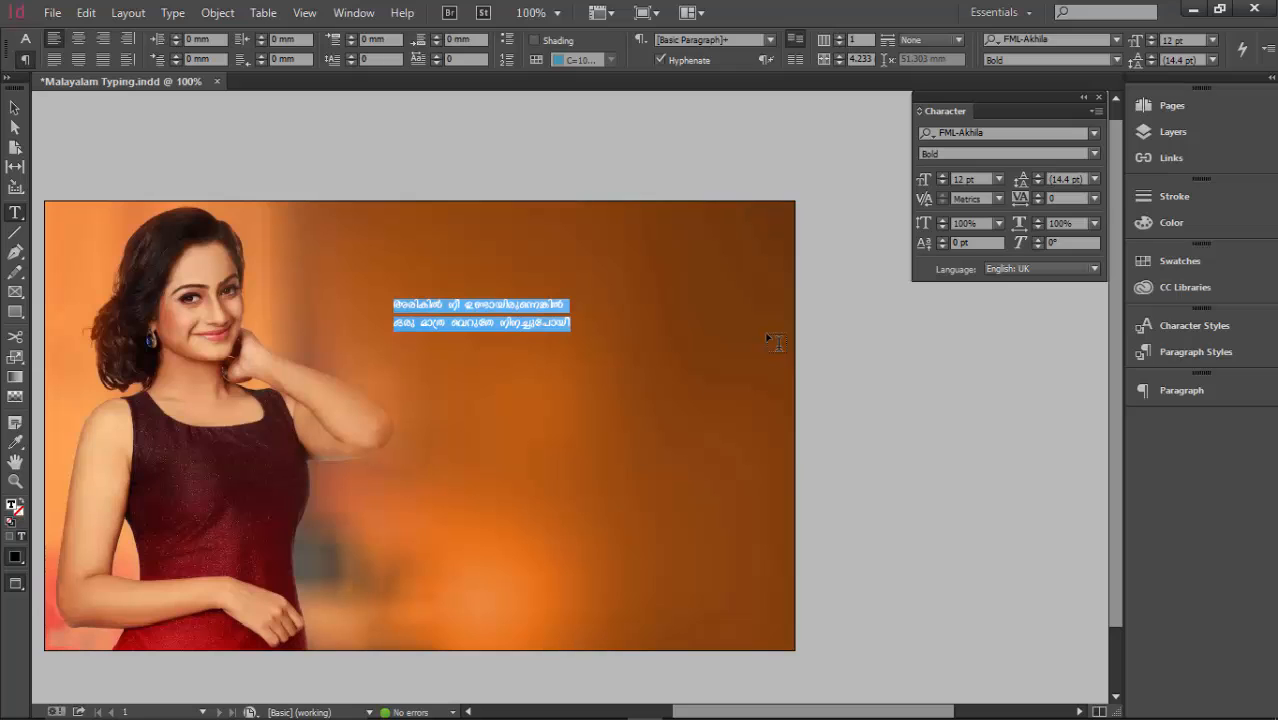
# - Enlarge the selected verse to 24 pt
pyautogui.hotkey('ctrl', 'shift', '.')
pyautogui.hotkey('ctrl', 'shift', '.')
pyautogui.hotkey('ctrl', 'shift', '.')
pyautogui.hotkey('ctrl', 'shift', '.')
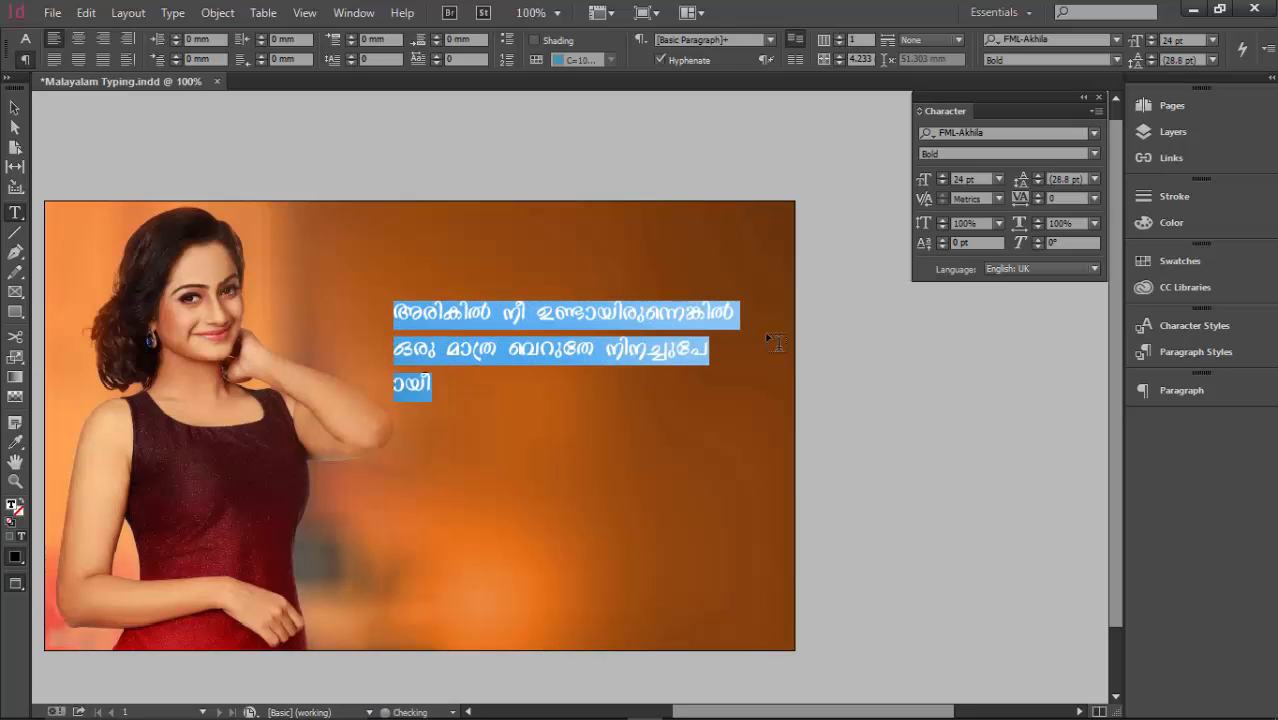
# - Widen the verse's text frame to about 115 mm, placing it beside the woman, and colour the text with the Paper swatch
pyautogui.press('Escape')
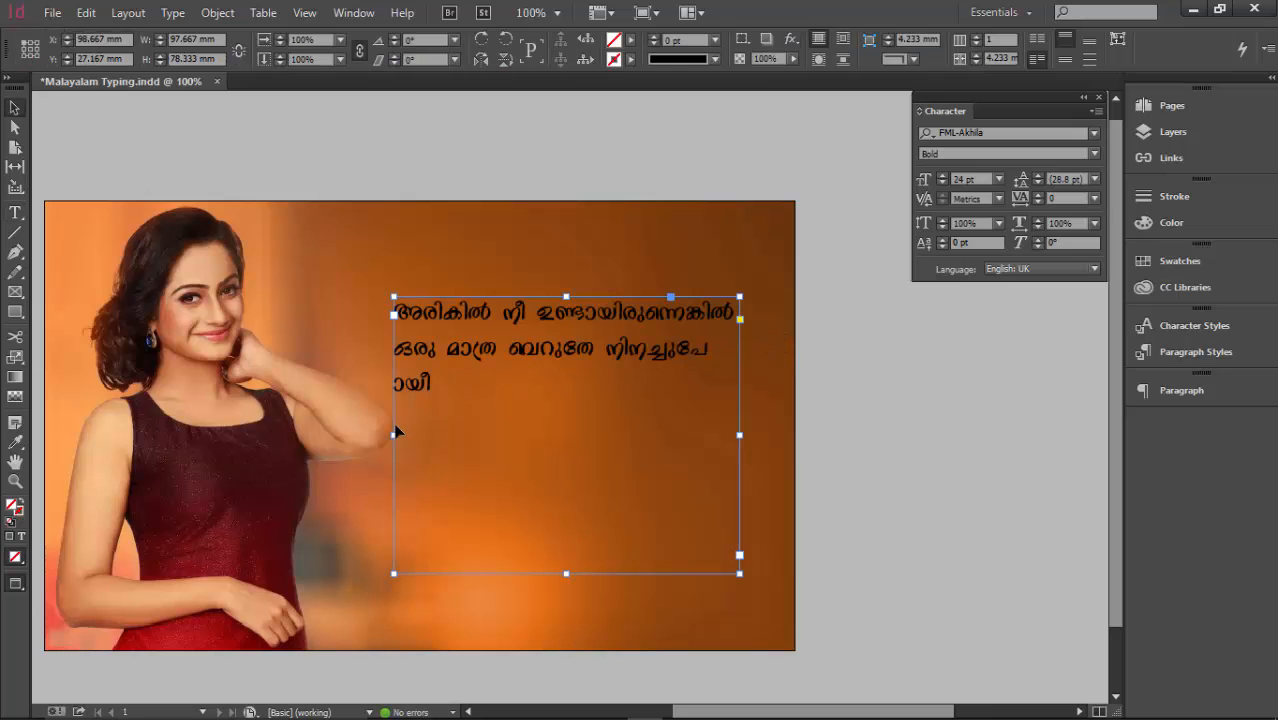
pyautogui.moveTo(394, 435); pyautogui.dragTo(331, 435)
pyautogui.moveTo(533, 367); pyautogui.dragTo(569, 362)
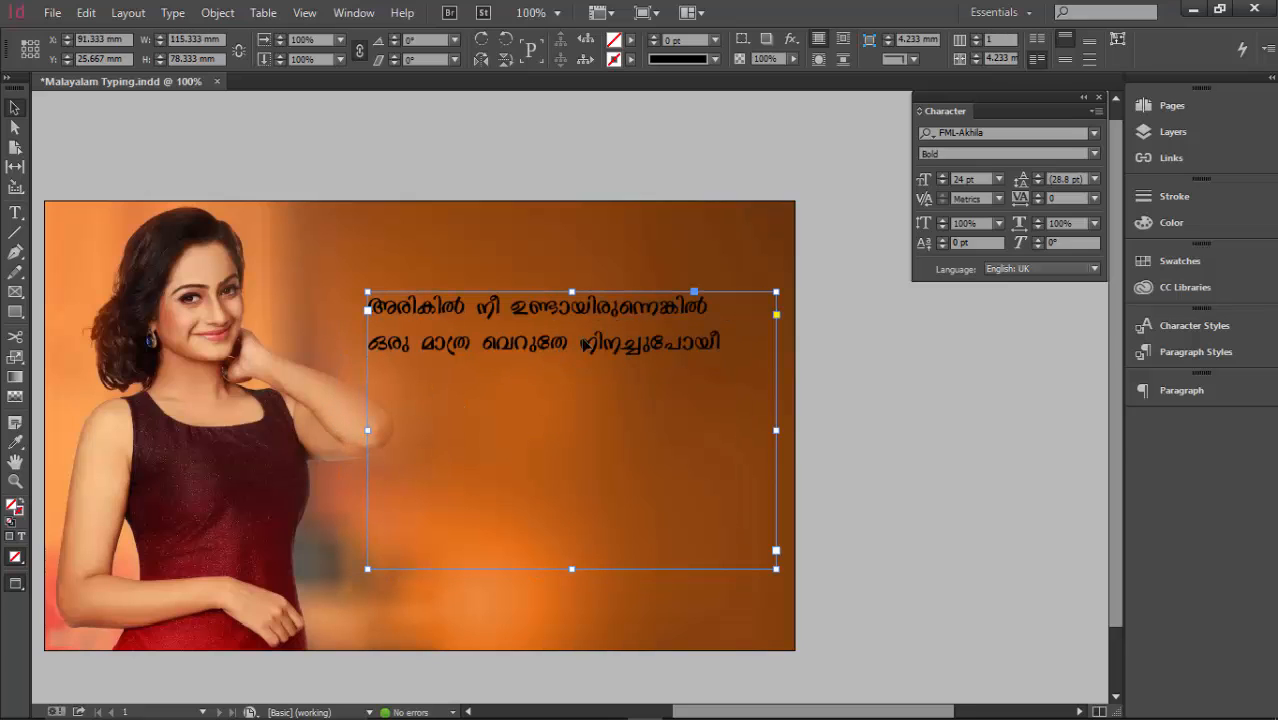
pyautogui.press('F5')
pyautogui.click(978, 329)
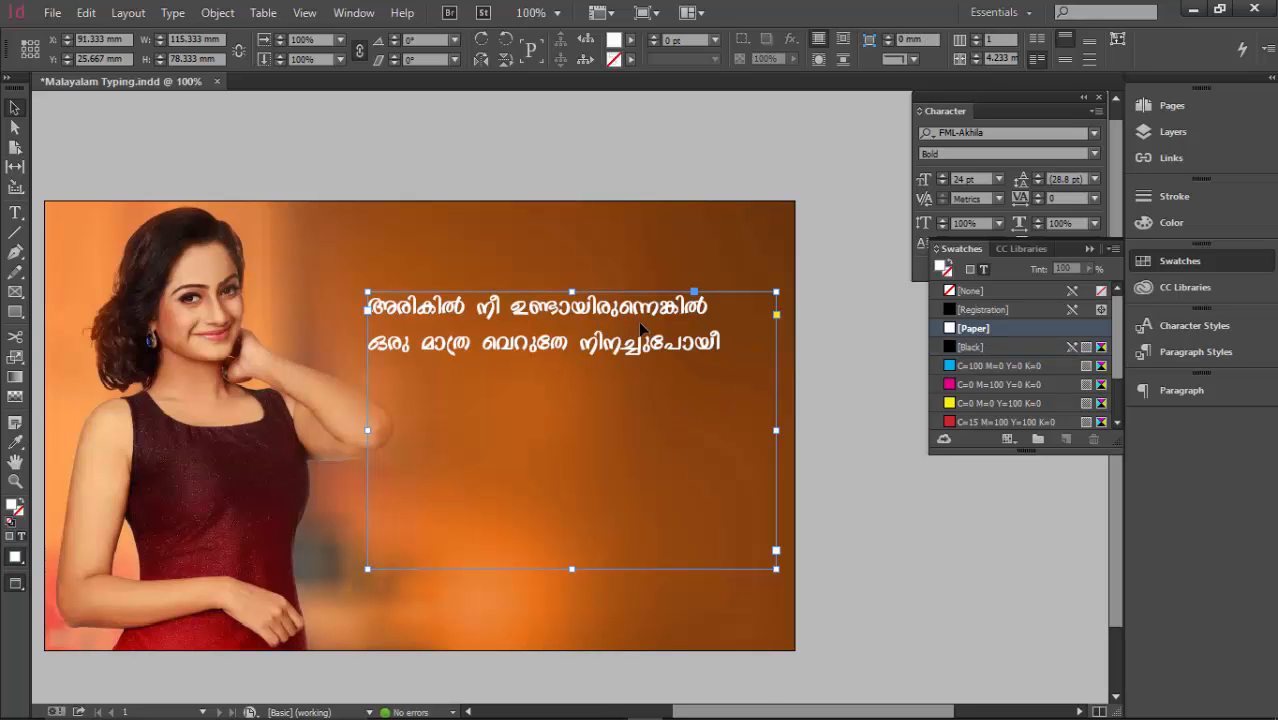
# - Select the whole verse and try other FML fonts on it, from FML-TTRohini to FML-TTBhavana
pyautogui.hotkey('ctrl', '=')
pyautogui.scroll(-2, 514, 333)
pyautogui.moveTo(514, 333); pyautogui.dragTo(628, 273)
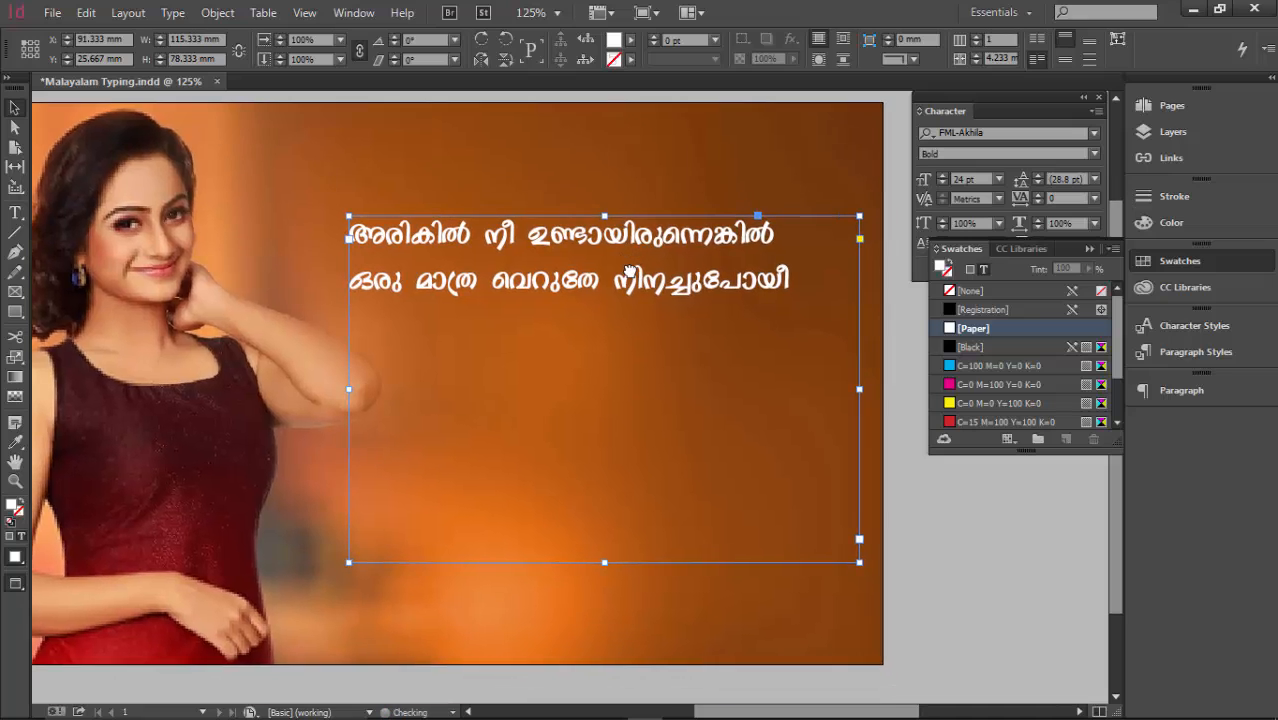
pyautogui.doubleClick(719, 294)
pyautogui.hotkey('ctrl', 'a')
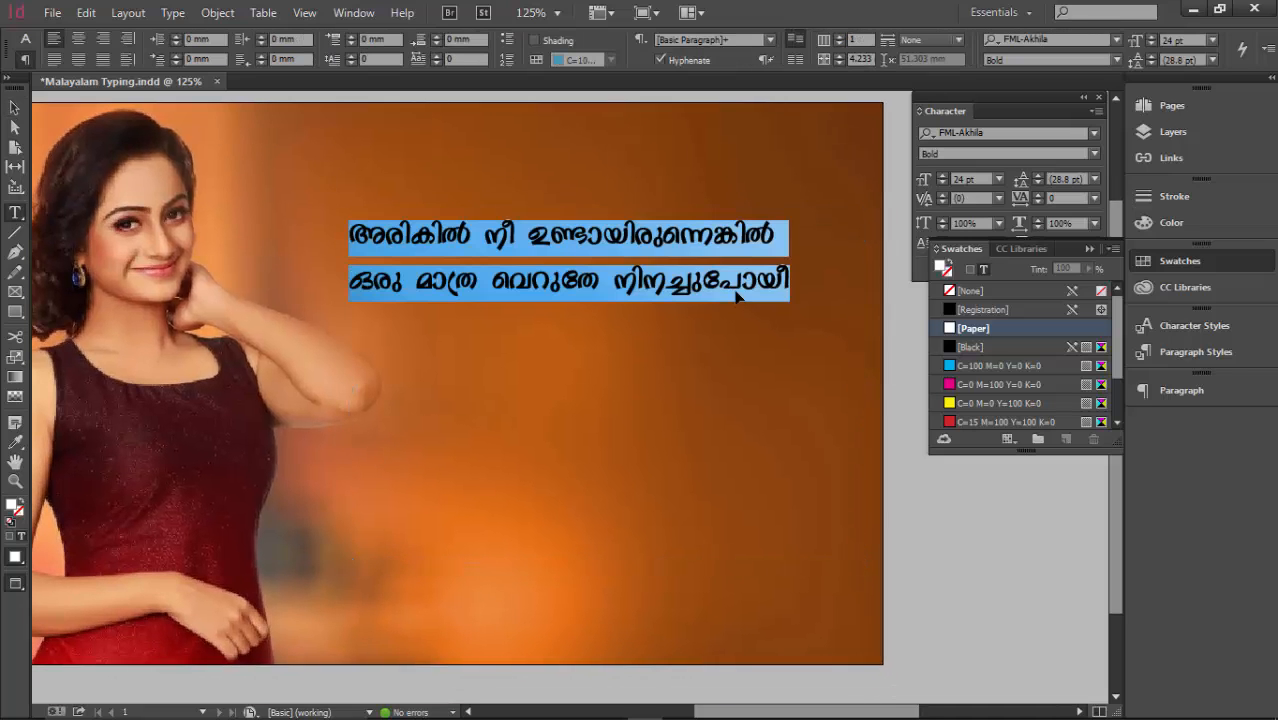
pyautogui.click(1094, 248)
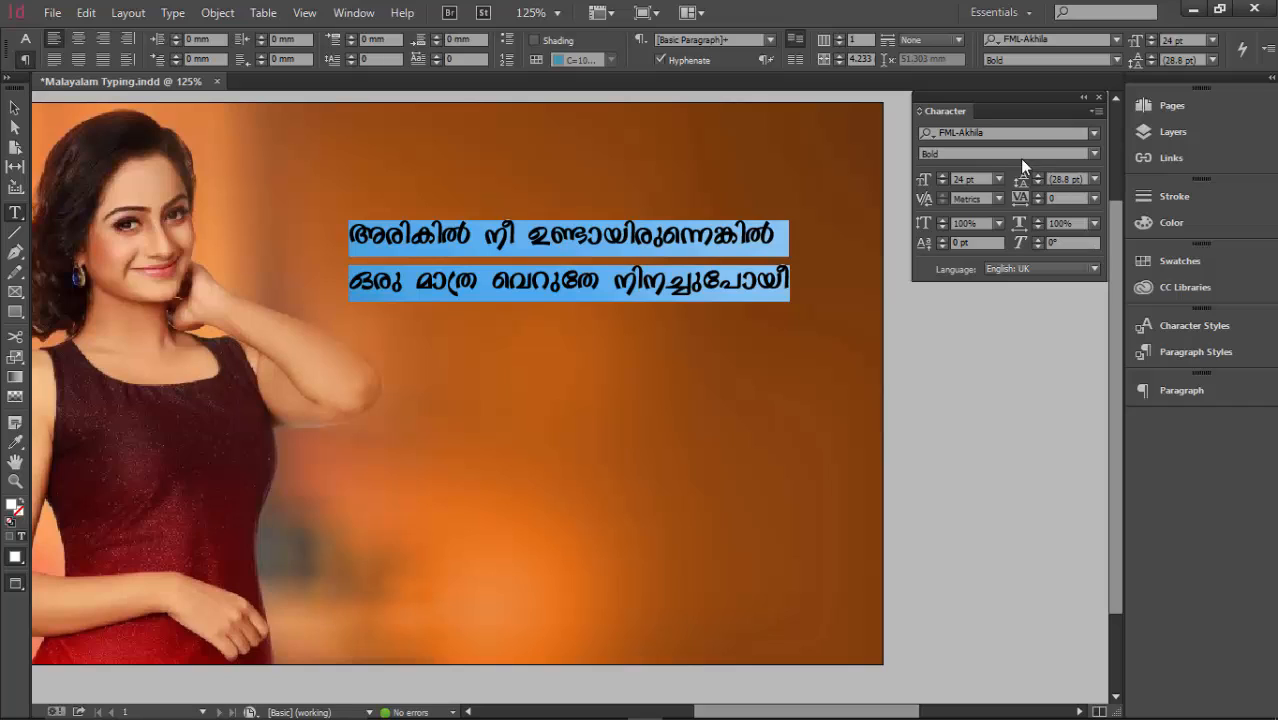
pyautogui.click(1000, 132)
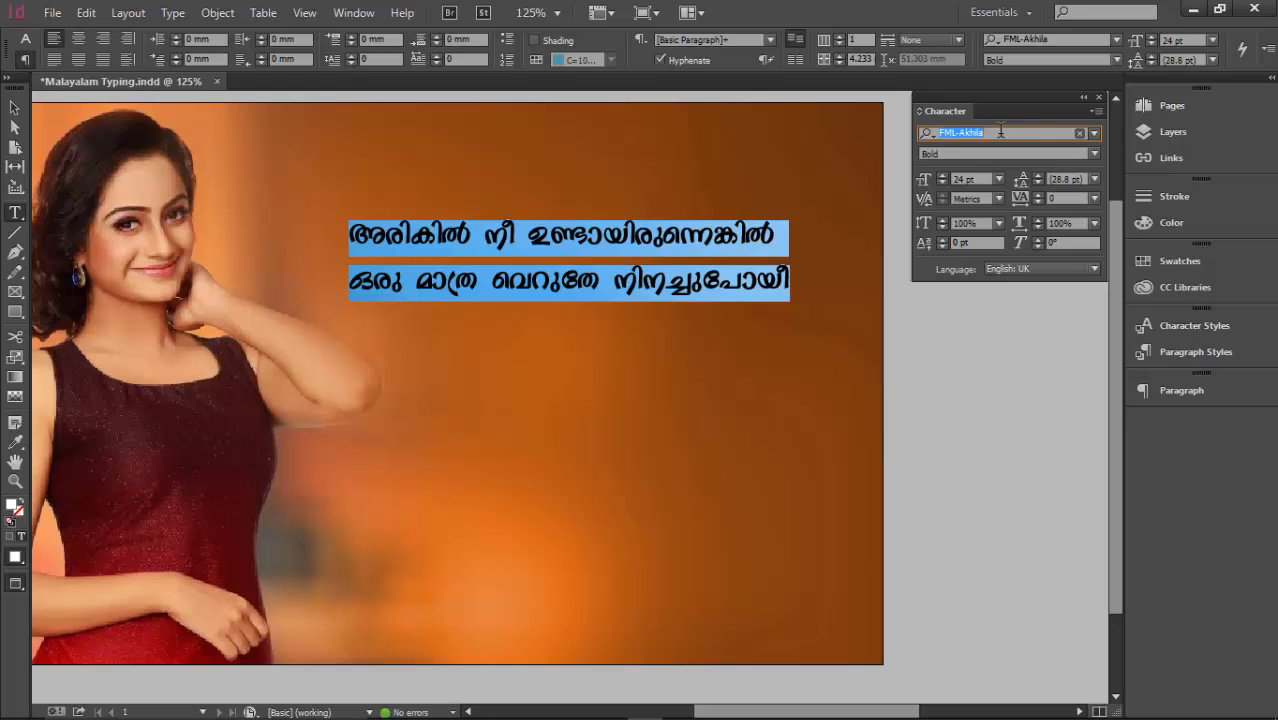
pyautogui.press('Down')
pyautogui.press('Down')
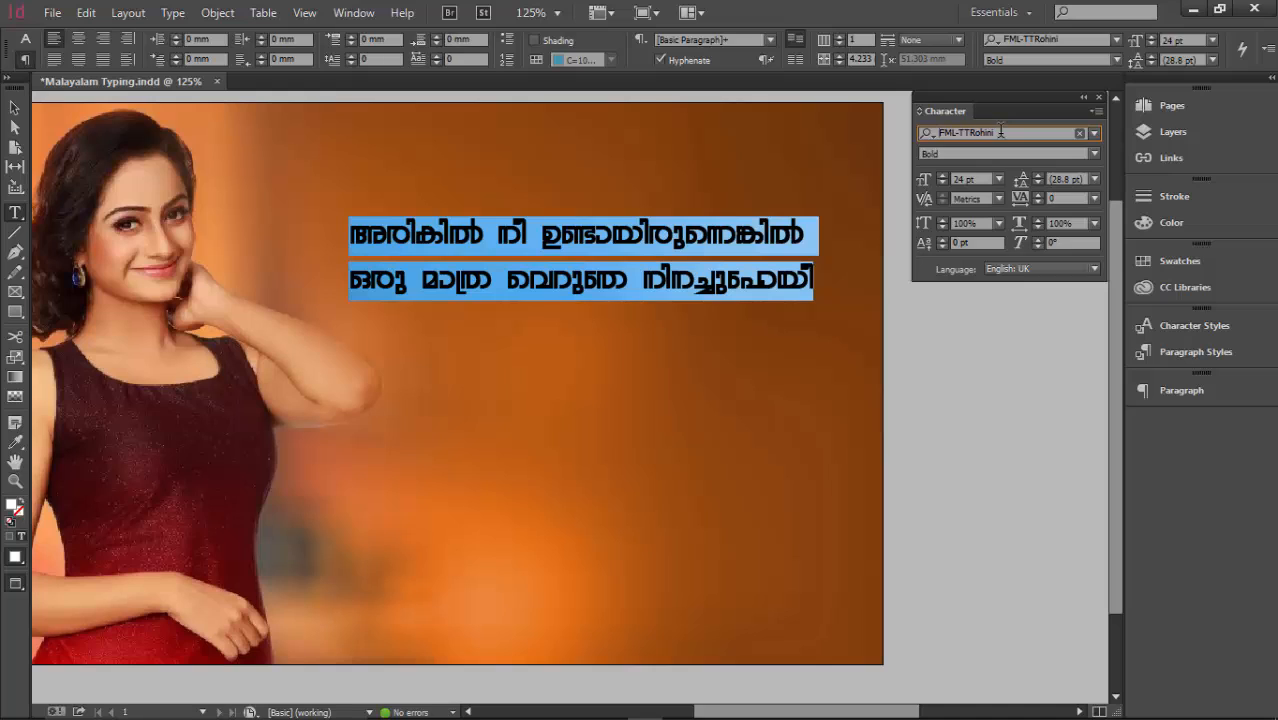
pyautogui.press('Down')
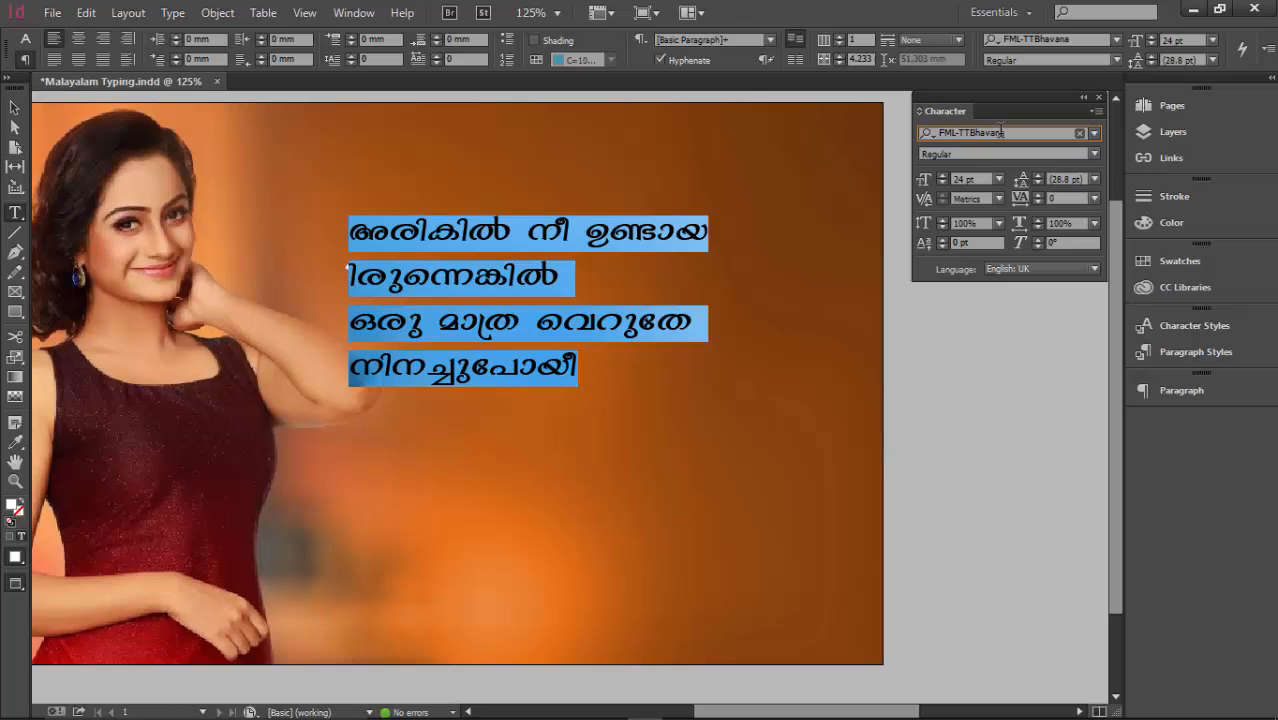
# - Try FML-TTLeela on the selected verse, and settle on the FML-TTThunchan font
pyautogui.press('Down')
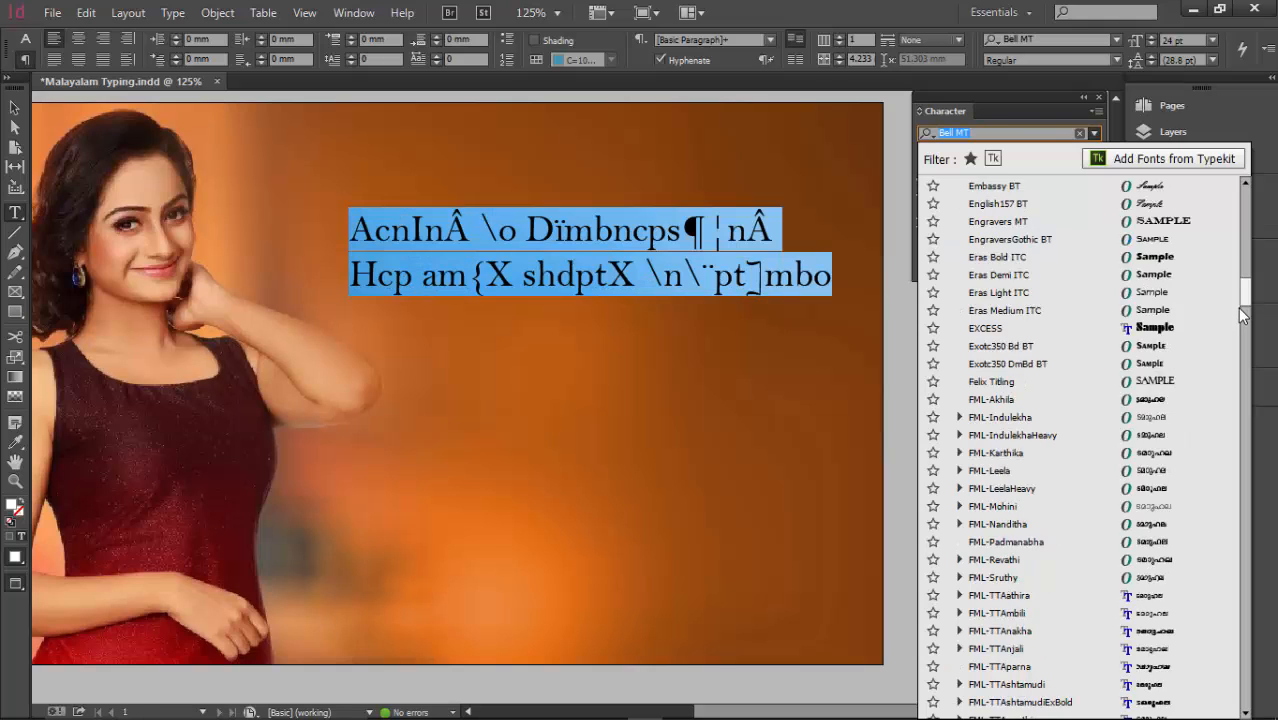
pyautogui.moveTo(1241, 321); pyautogui.dragTo(1239, 334)
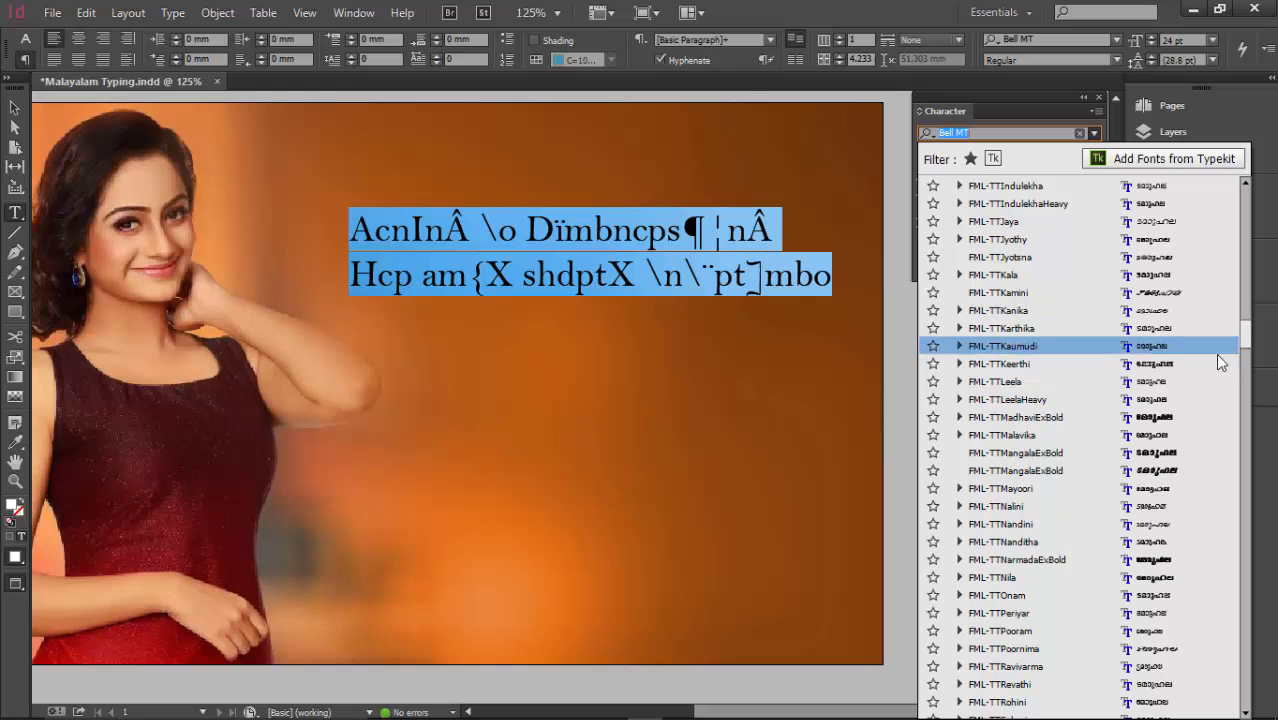
pyautogui.click(1177, 376)
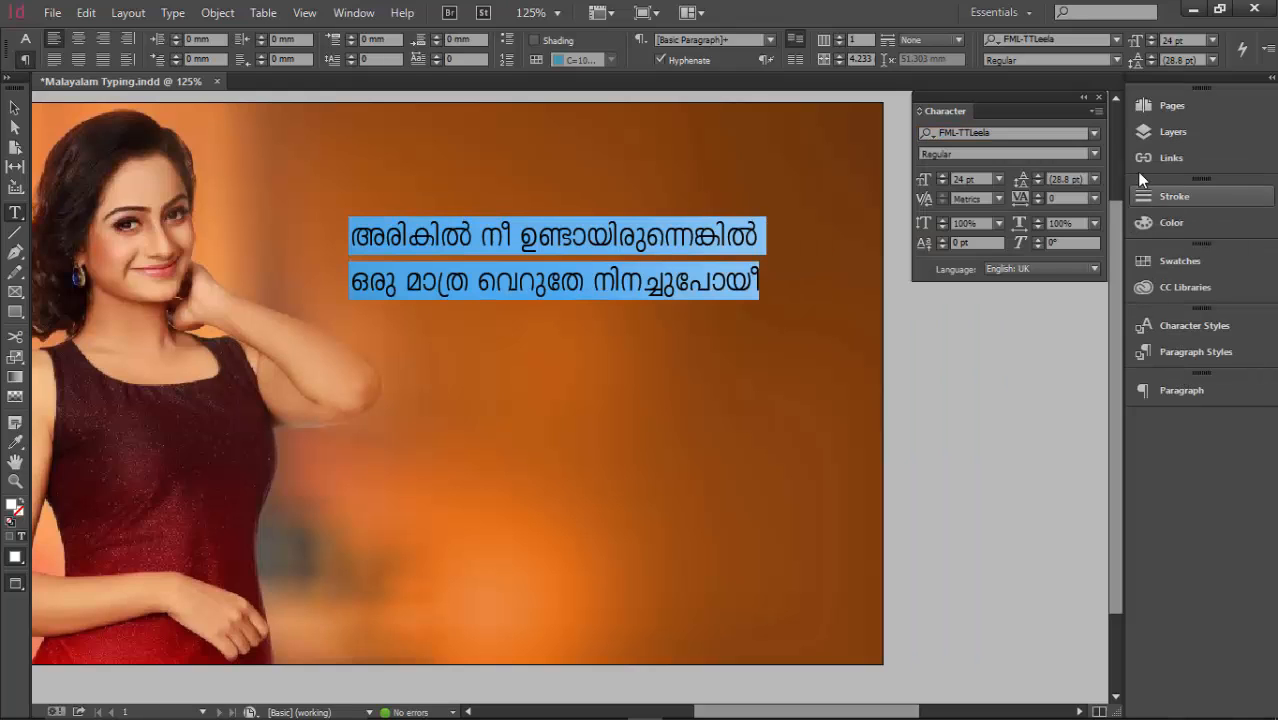
pyautogui.click(1092, 136)
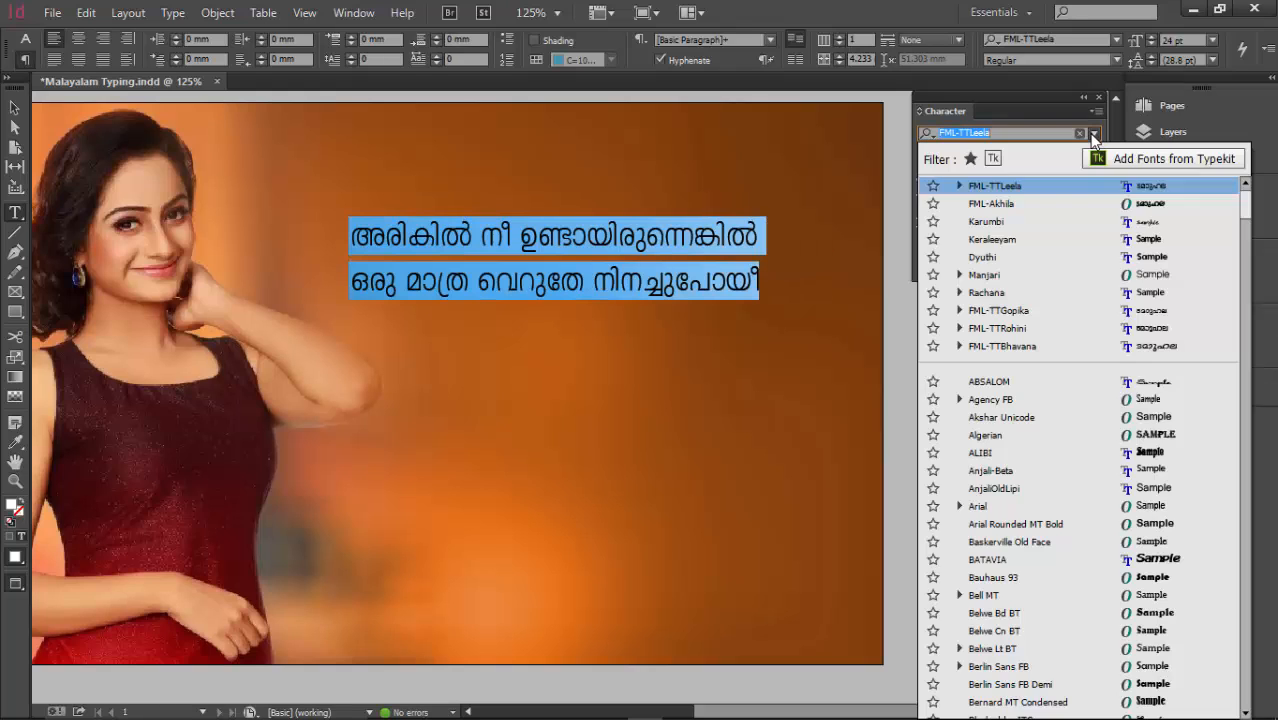
pyautogui.scroll(-5, 1167, 481)
pyautogui.click(1166, 484)
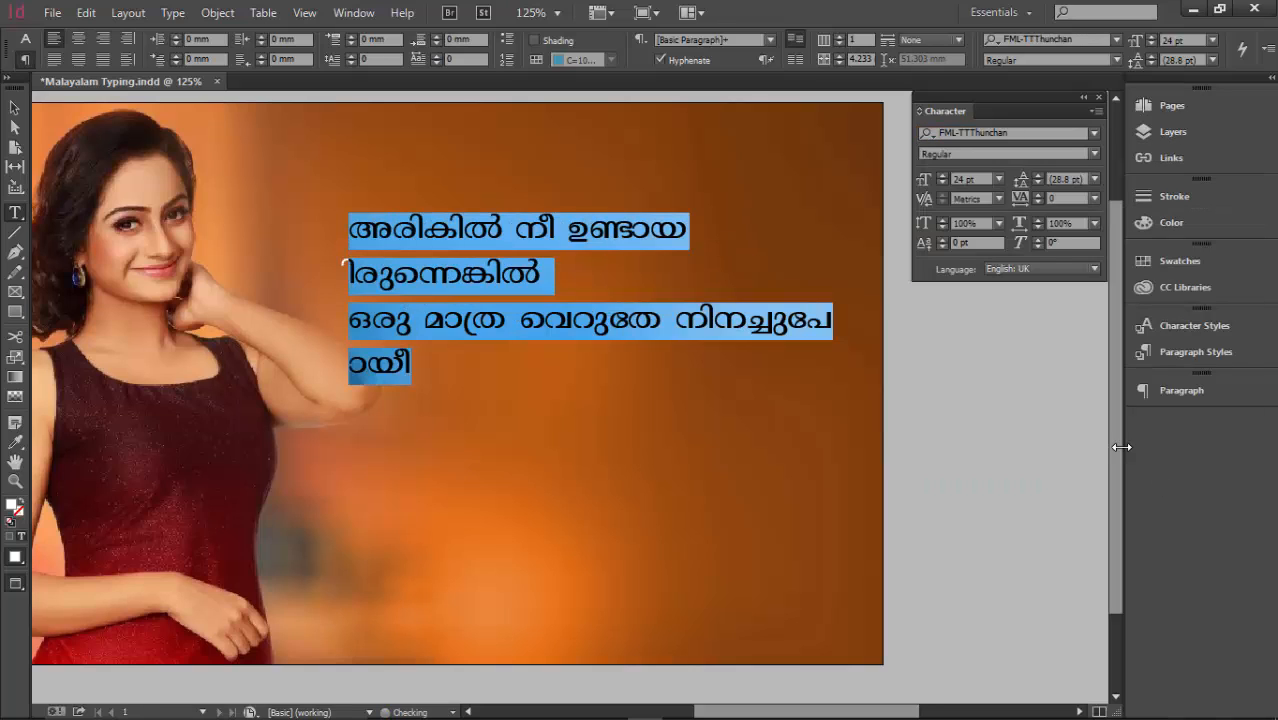
# - Widen the verse's text frame to about 137 mm and move it to about X 81 mm, Y 34 mm
pyautogui.click(21, 112)
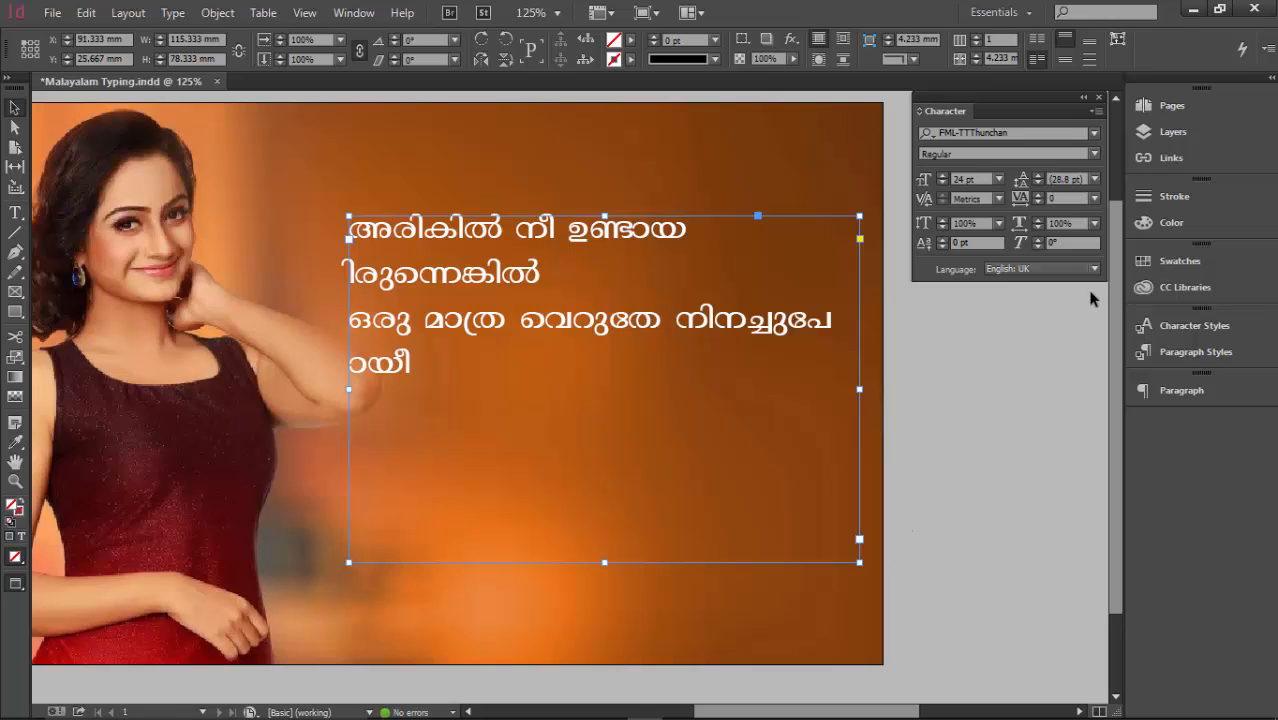
pyautogui.moveTo(871, 390); pyautogui.dragTo(955, 392)
pyautogui.moveTo(710, 310); pyautogui.dragTo(668, 345)
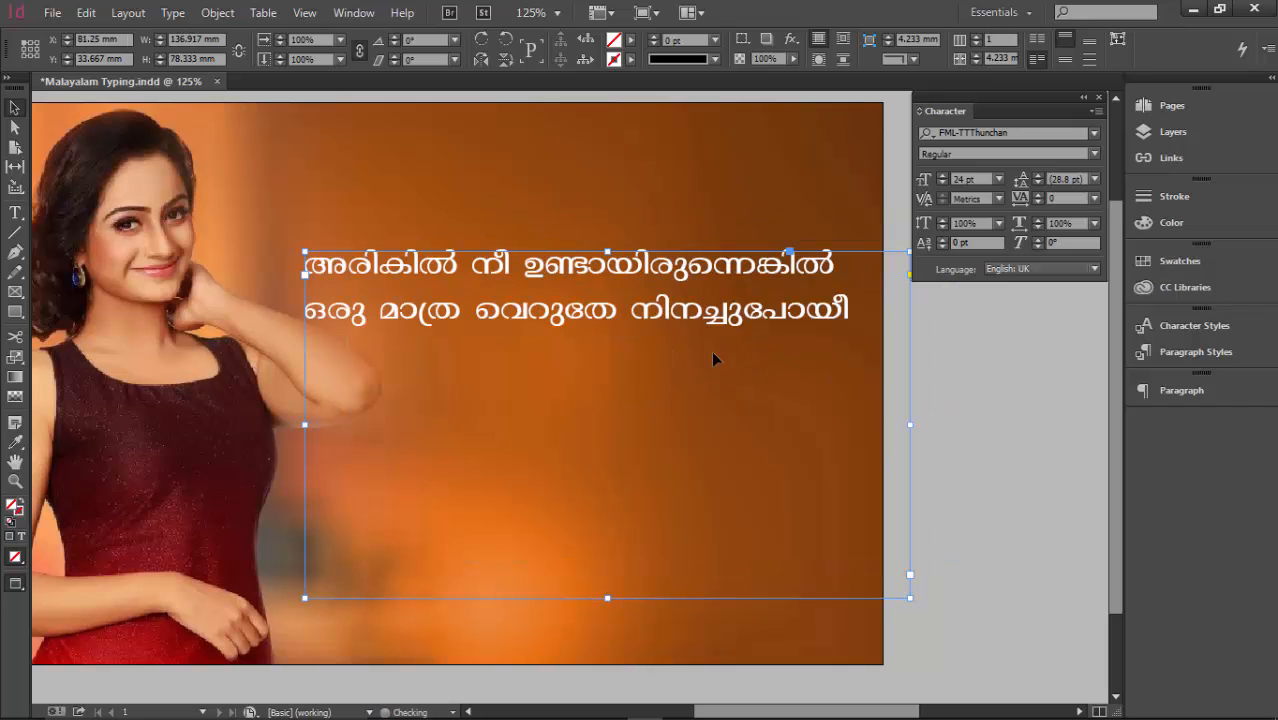
# - Break each of the verse's two lines in two, starting new lines before ഉണ്ടായിരുന്നെങ്കിൽ and നിനച്ചുപോയീ
pyautogui.doubleClick(523, 266)
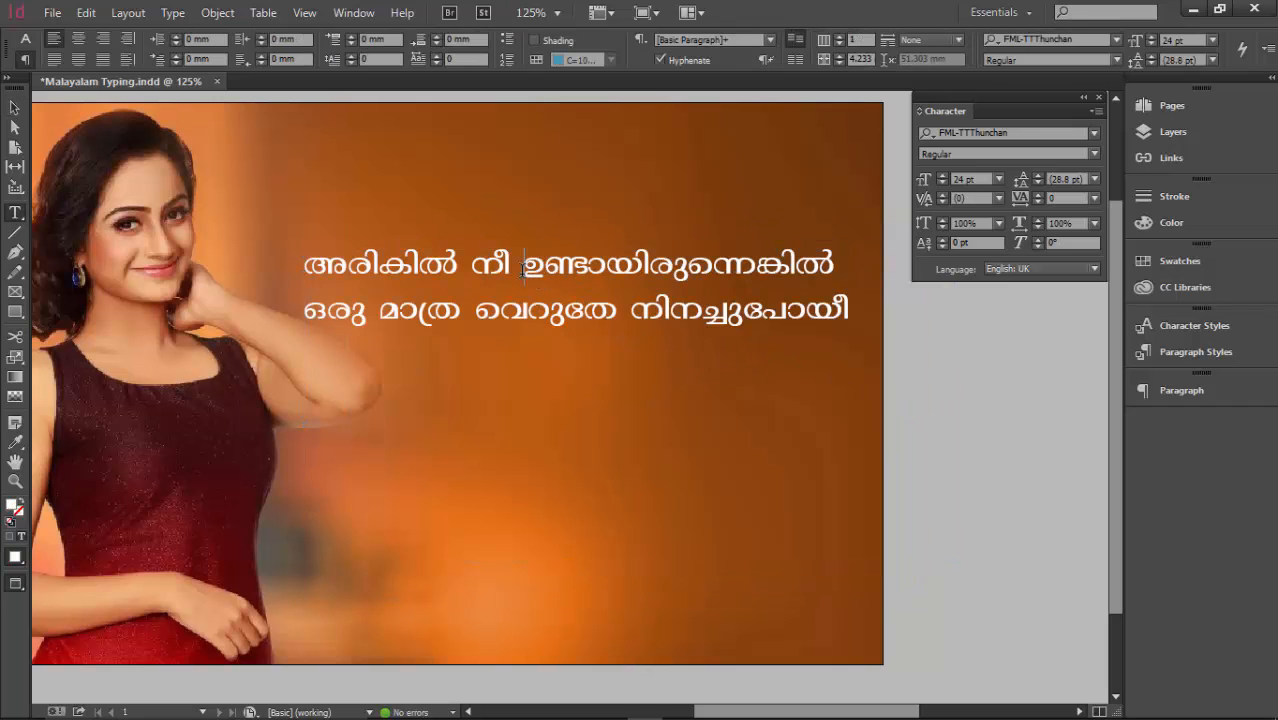
pyautogui.press('Return')
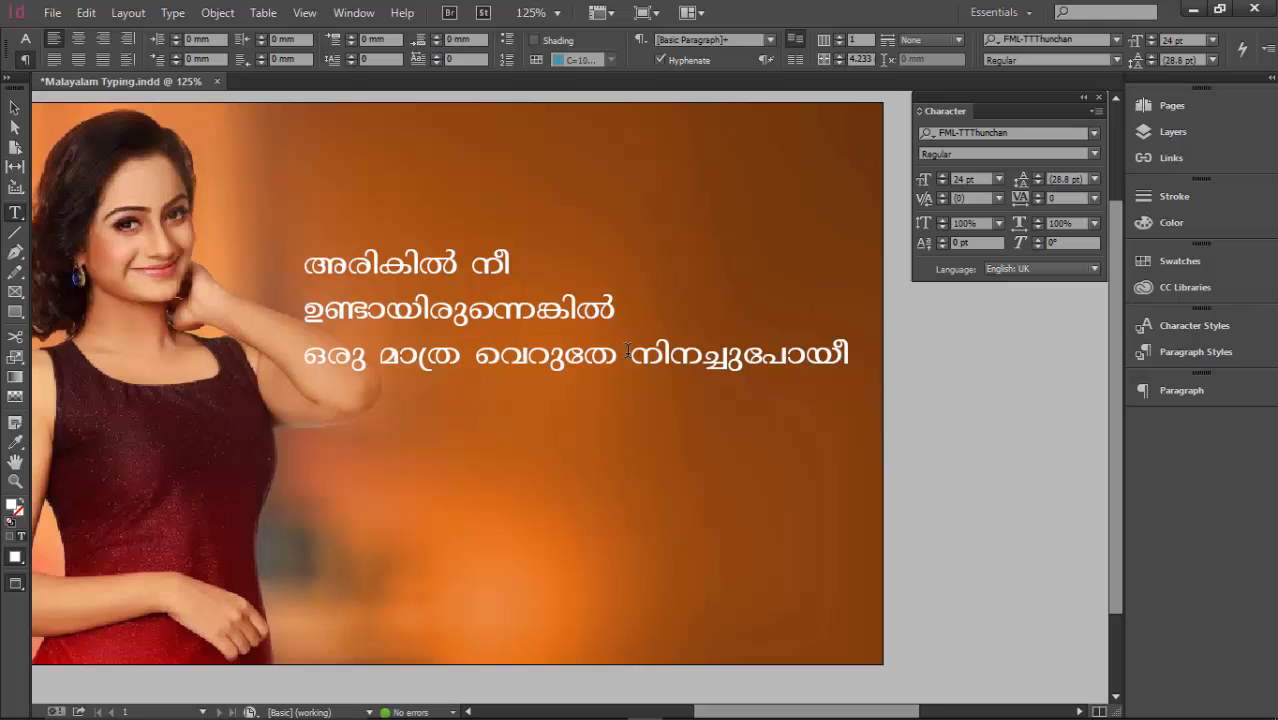
pyautogui.click(630, 358)
pyautogui.press('Return')
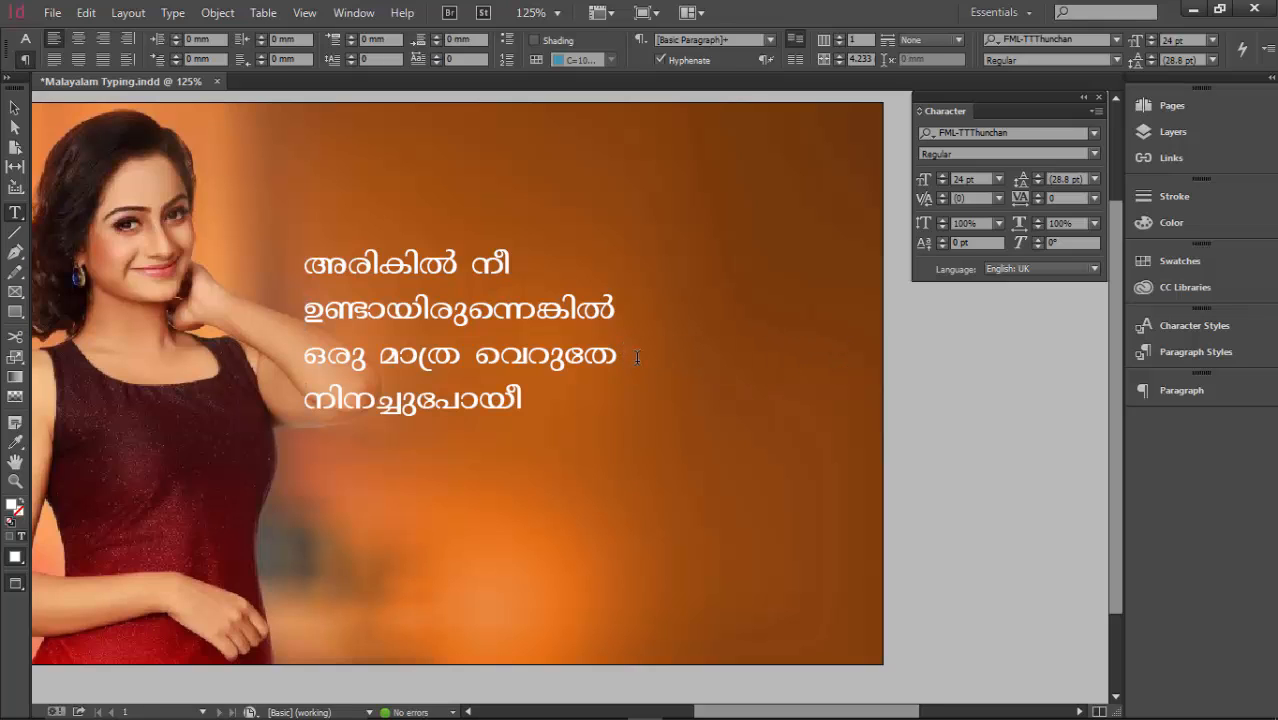
# - Resize the frame to about 107 × 82 mm, scaling its text to about 31.2 pt, and place it beside the woman at about X 101 mm, Y 23 mm
pyautogui.press('Escape')
pyautogui.moveTo(580, 387); pyautogui.dragTo(649, 342)
pyautogui.moveTo(736, 487); pyautogui.dragTo(845, 571)
pyautogui.moveTo(676, 405); pyautogui.dragTo(693, 403)
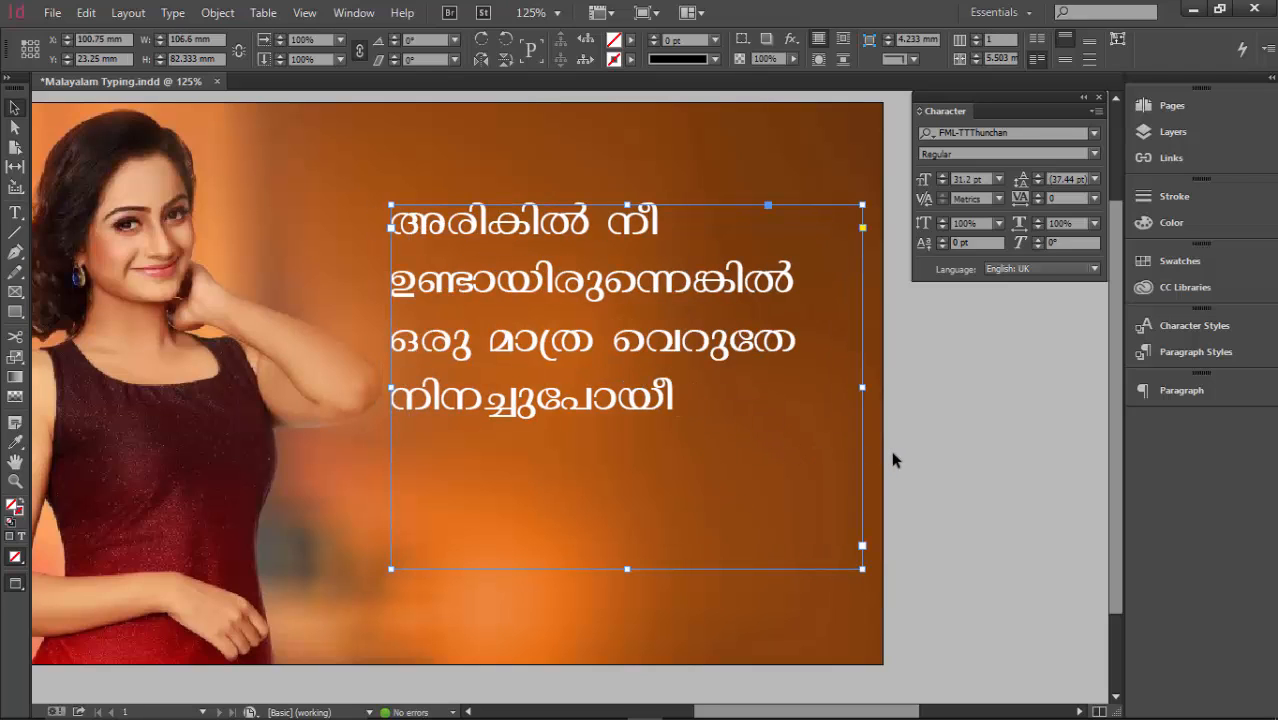